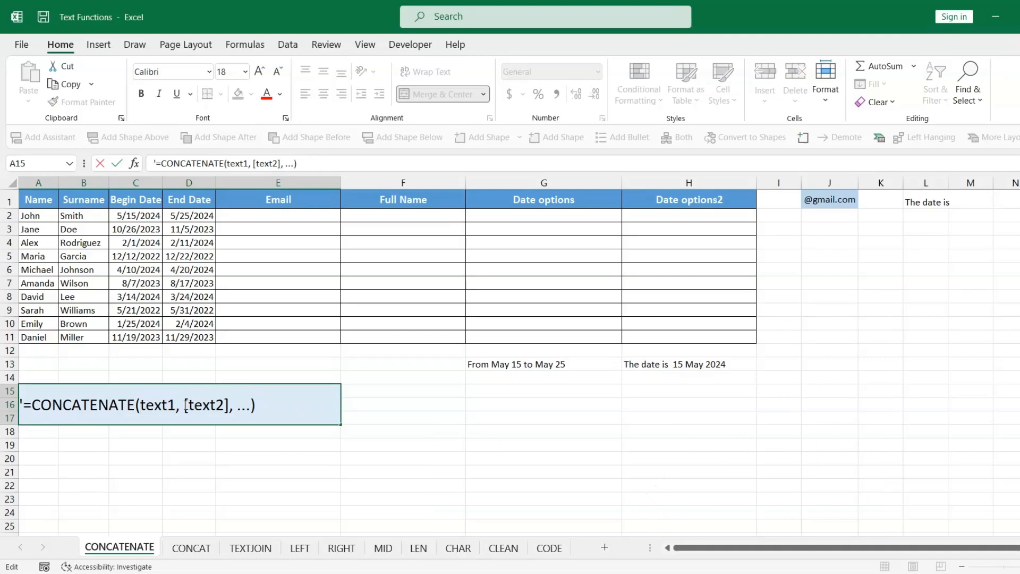
pyautogui.click(217, 438)
pyautogui.click(162, 403)
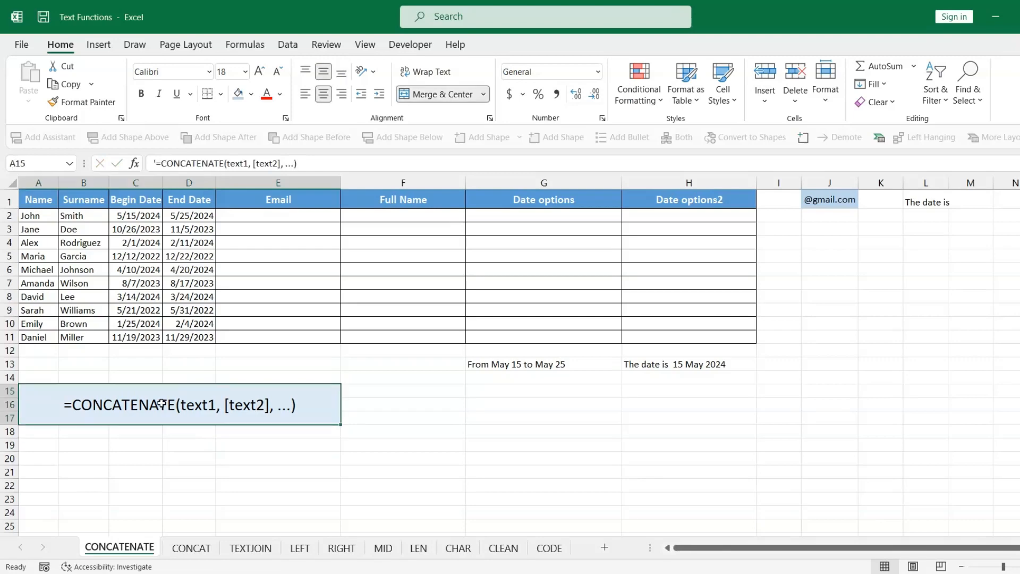
pyautogui.click(34, 199)
# Step: Begin a CONCATENATE formula in the first Email cell, E2, with A2 as its first argument
pyautogui.click(264, 218)
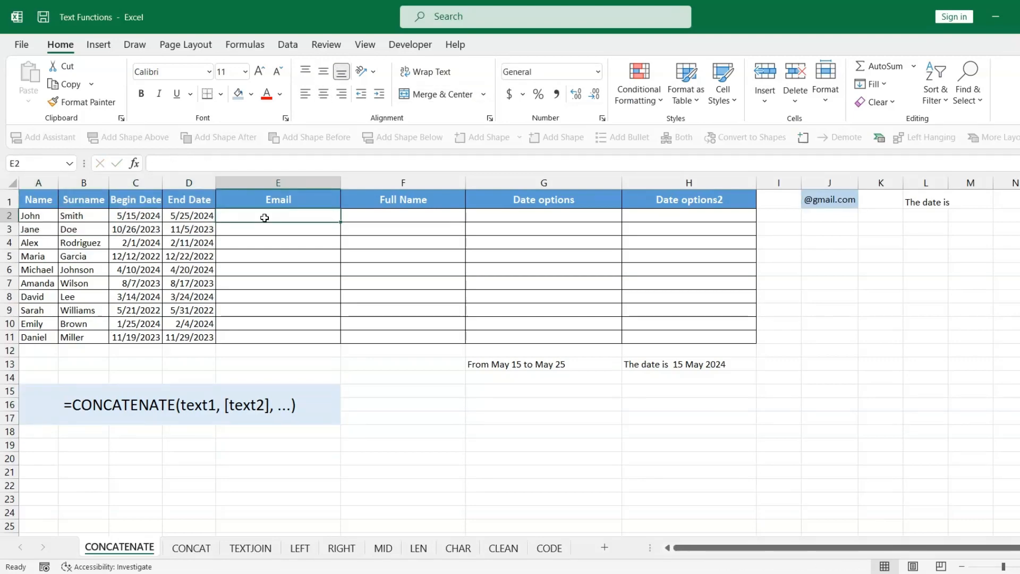
pyautogui.write('=')
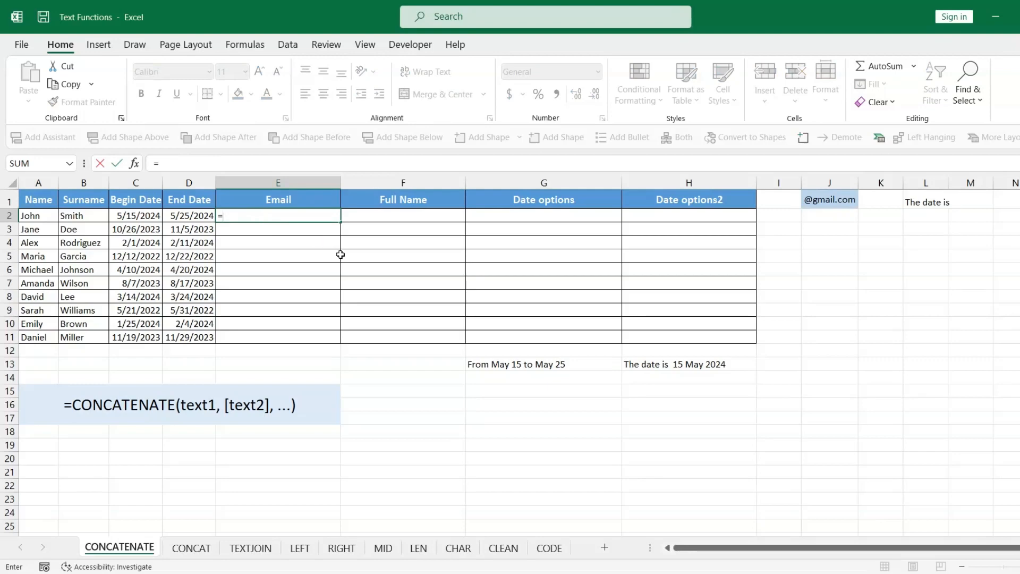
pyautogui.write('CONCATENAT')
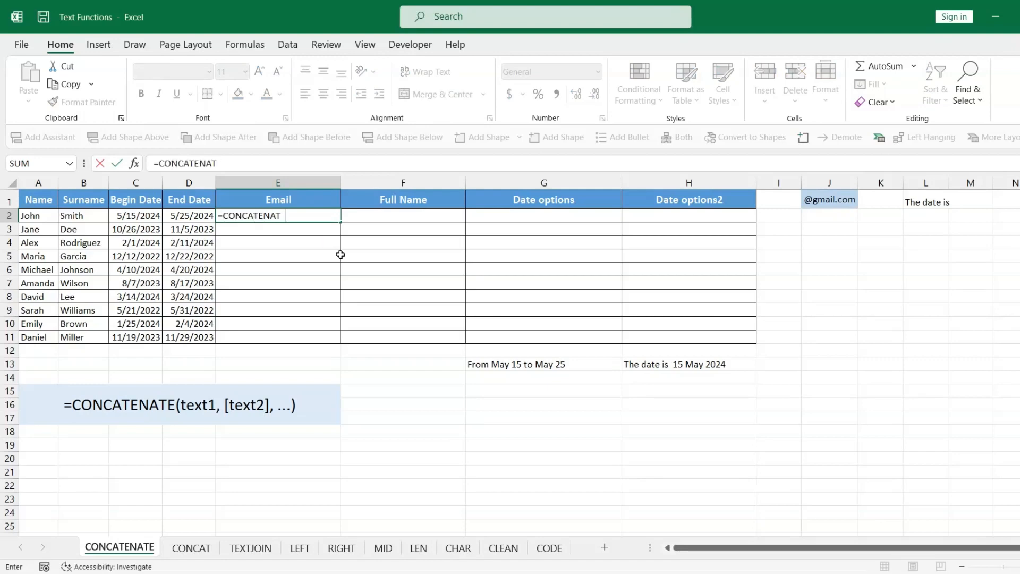
pyautogui.write('E(')
pyautogui.press('Left')
pyautogui.press('Left')
pyautogui.press('Left')
pyautogui.press('Left')
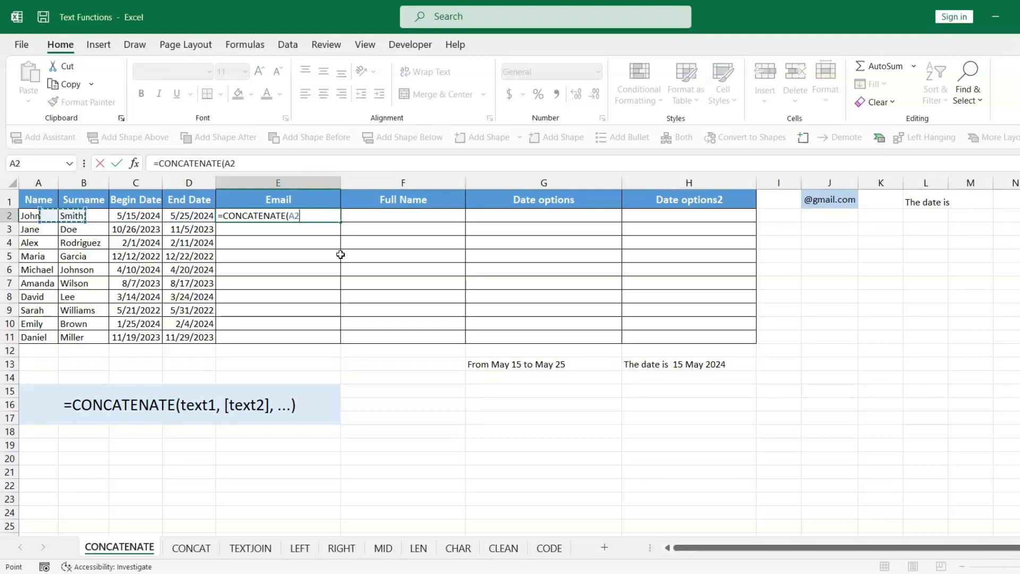
# Step: Complete the E2 formula as =CONCATENATE(A2,B2,$J$1) and fill it down the Email column through row 11
pyautogui.write(',')
pyautogui.press('Left')
pyautogui.press('Left')
pyautogui.press('Left')
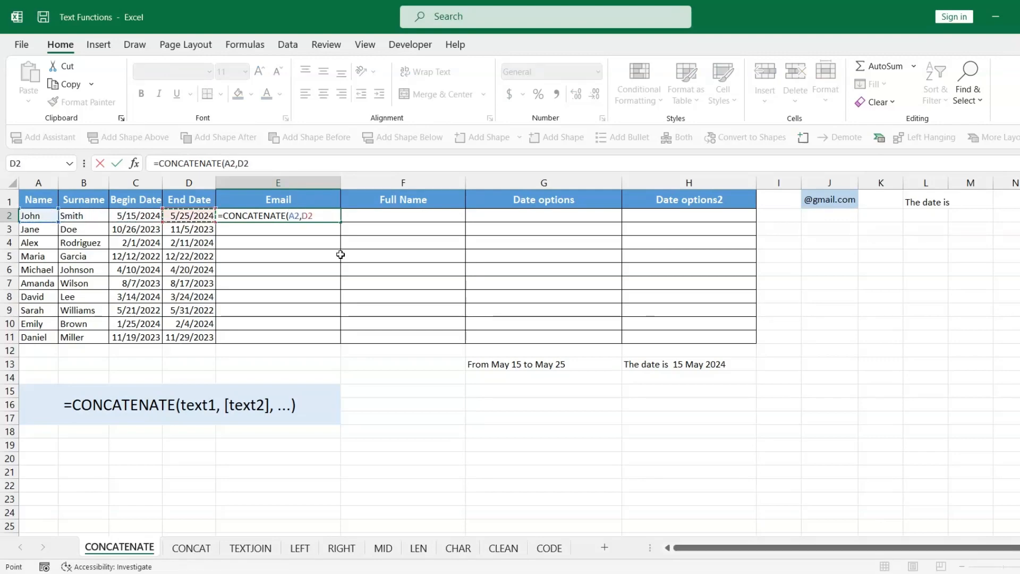
pyautogui.write(',')
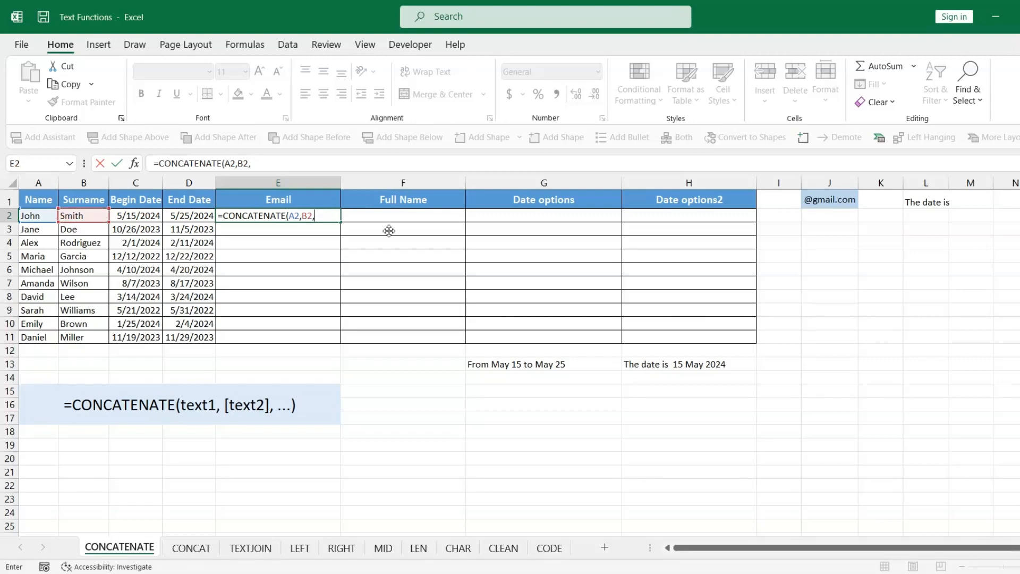
pyautogui.click(821, 201)
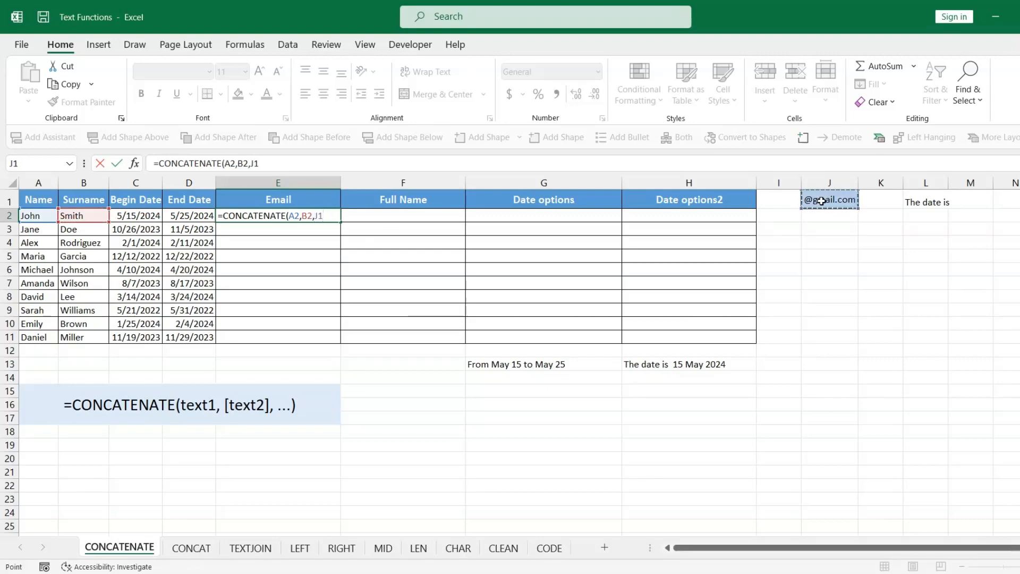
pyautogui.press('F4')
pyautogui.write(')')
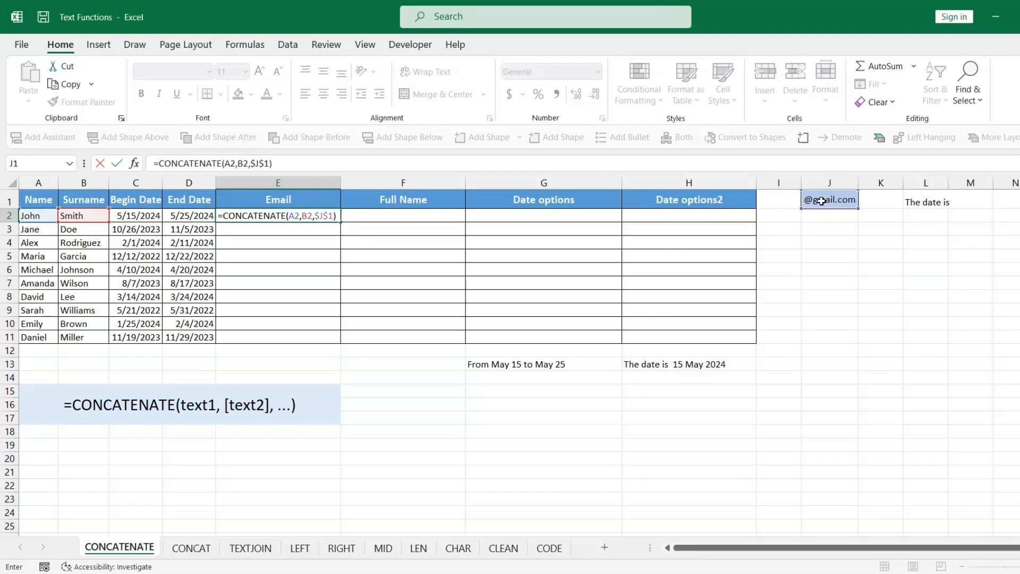
pyautogui.hotkey('ctrl', 'Return')
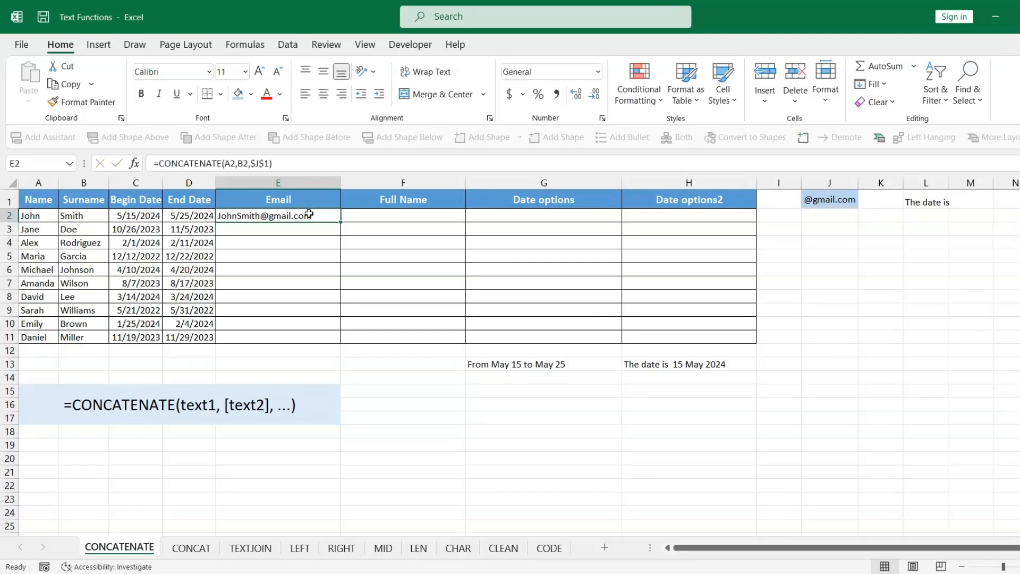
pyautogui.doubleClick(341, 221)
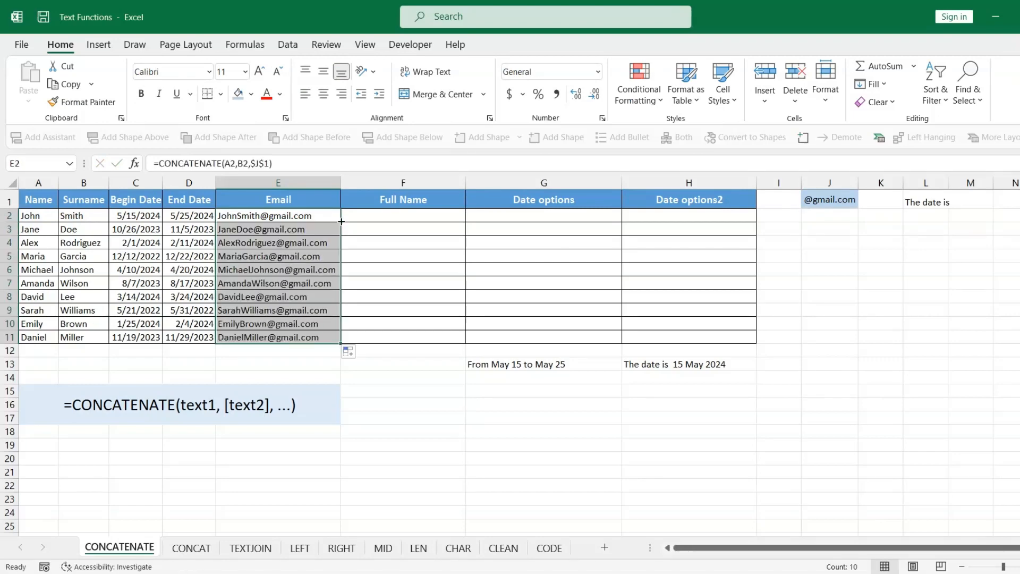
pyautogui.click(310, 284)
pyautogui.click(400, 208)
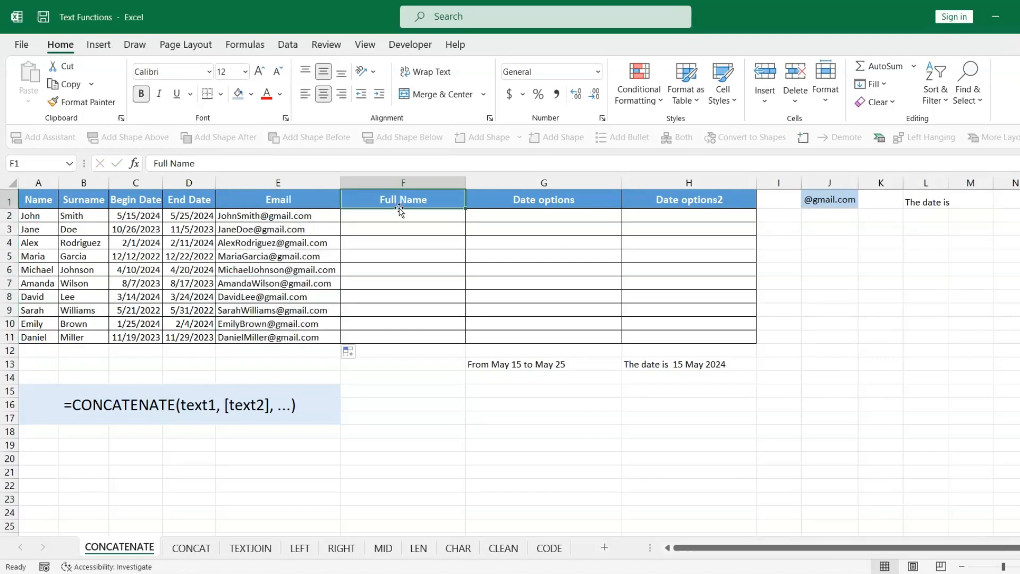
pyautogui.click(40, 219)
pyautogui.click(106, 219)
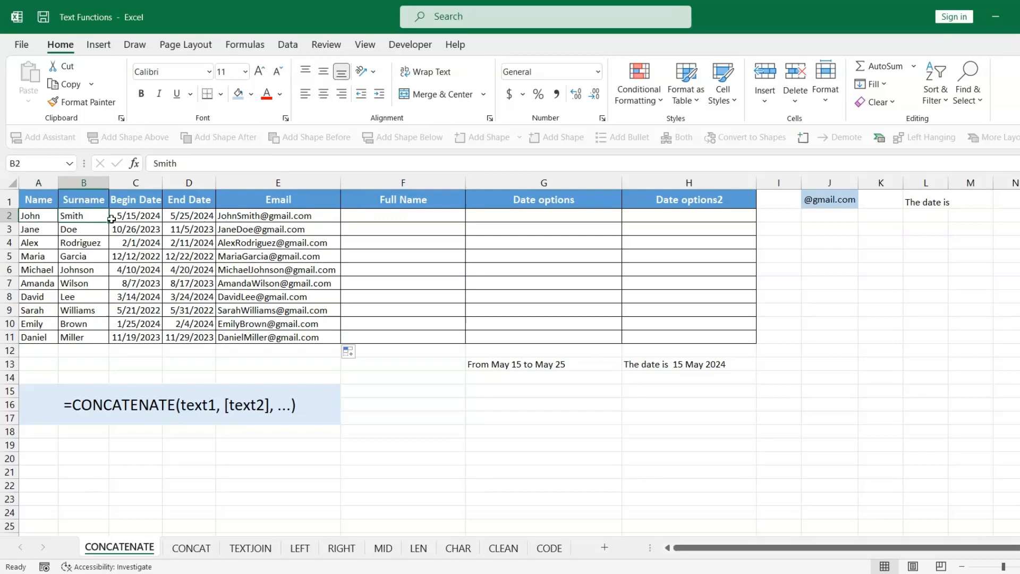
# Step: Enter =CONCATENATE(A2," ",B2) in F2 and fill it down the Full Name column through row 11
pyautogui.click(396, 217)
pyautogui.write('=CO')
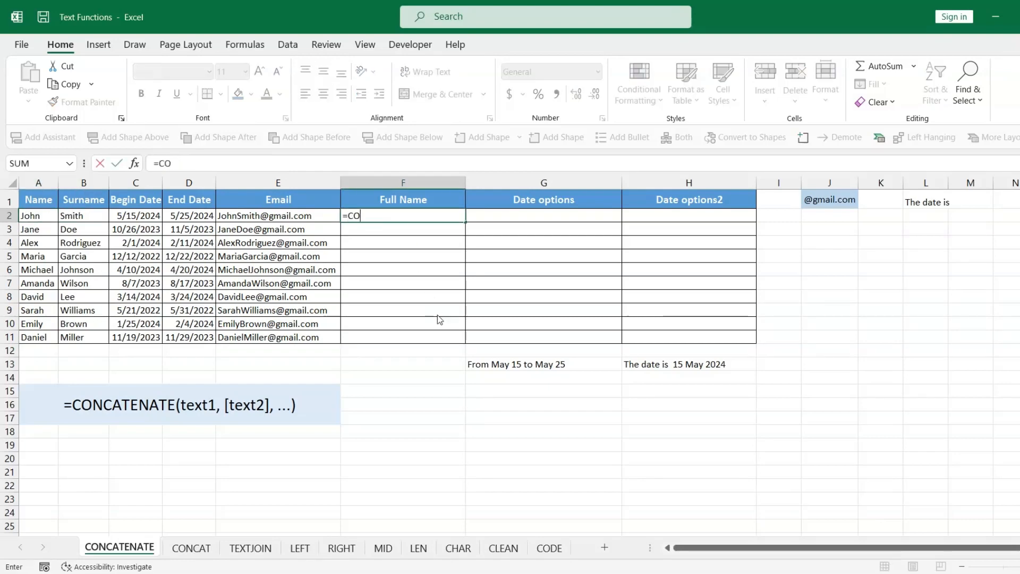
pyautogui.write('NCATENATE(')
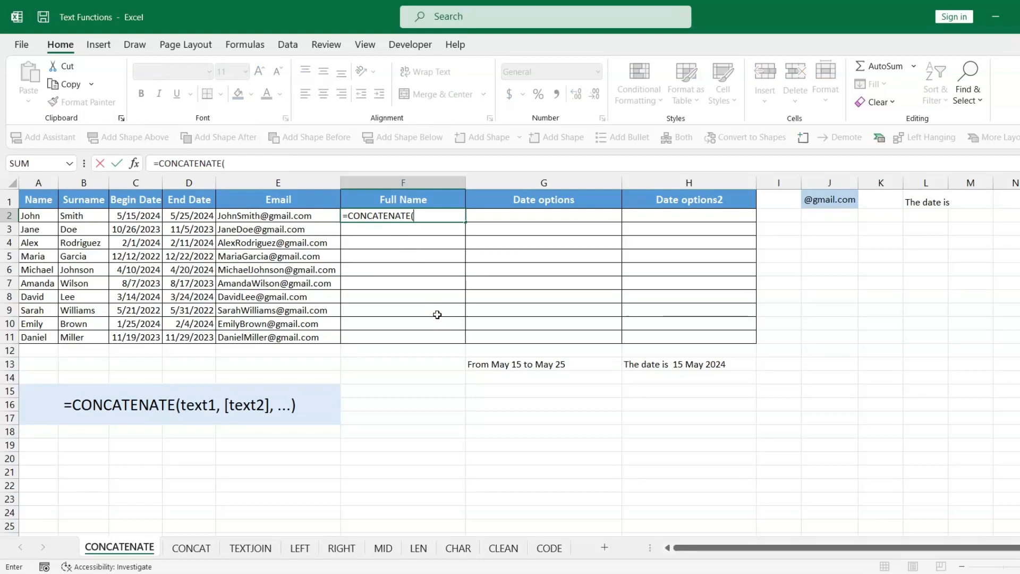
pyautogui.click(31, 217)
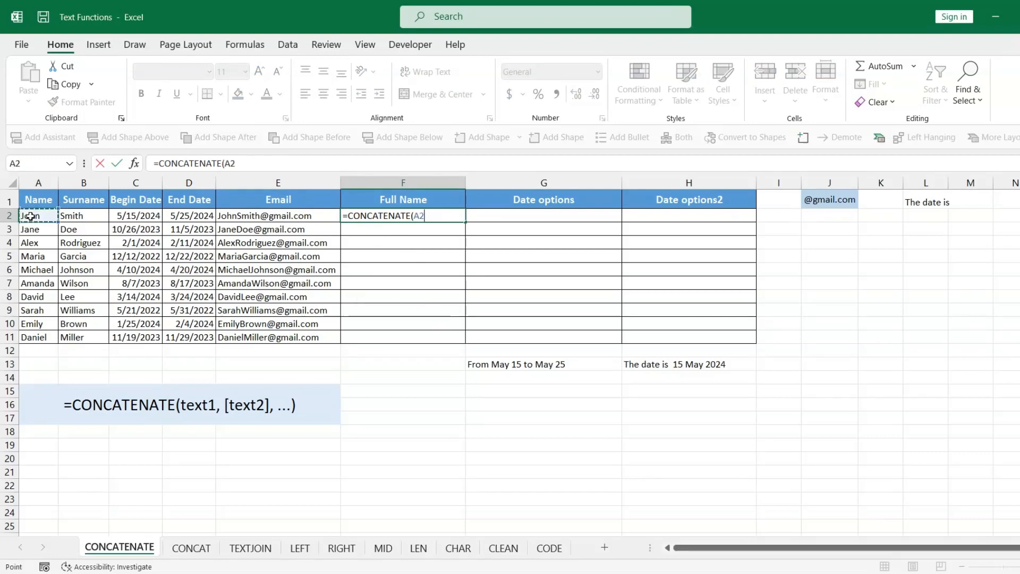
pyautogui.write(',')
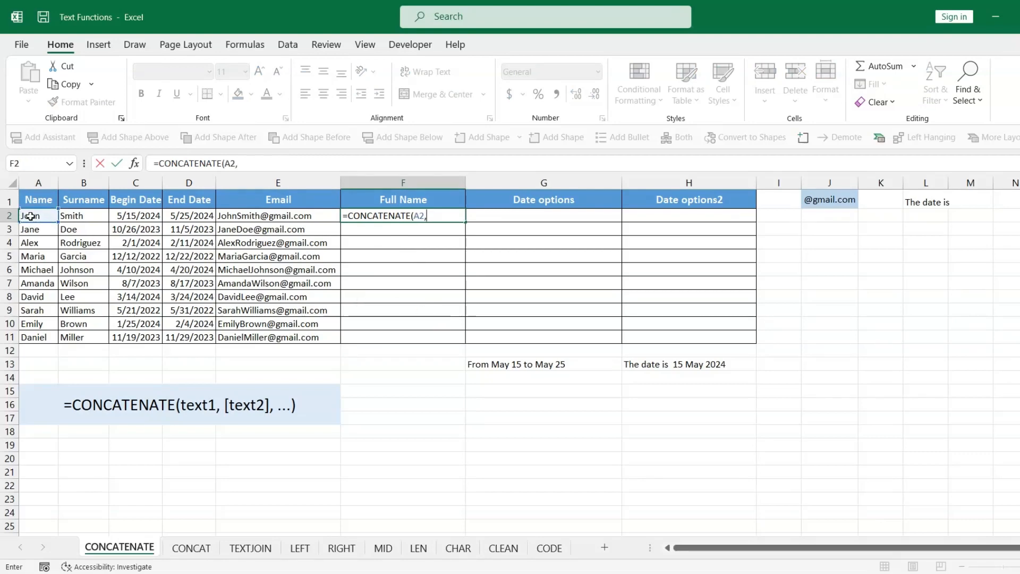
pyautogui.write('" ",')
pyautogui.click(82, 219)
pyautogui.write(')')
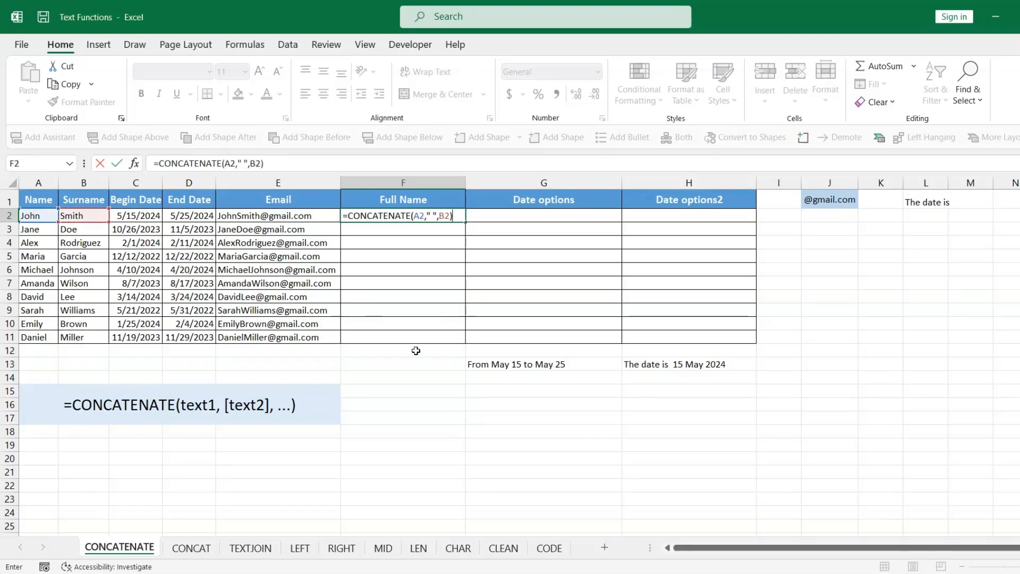
pyautogui.press('Return')
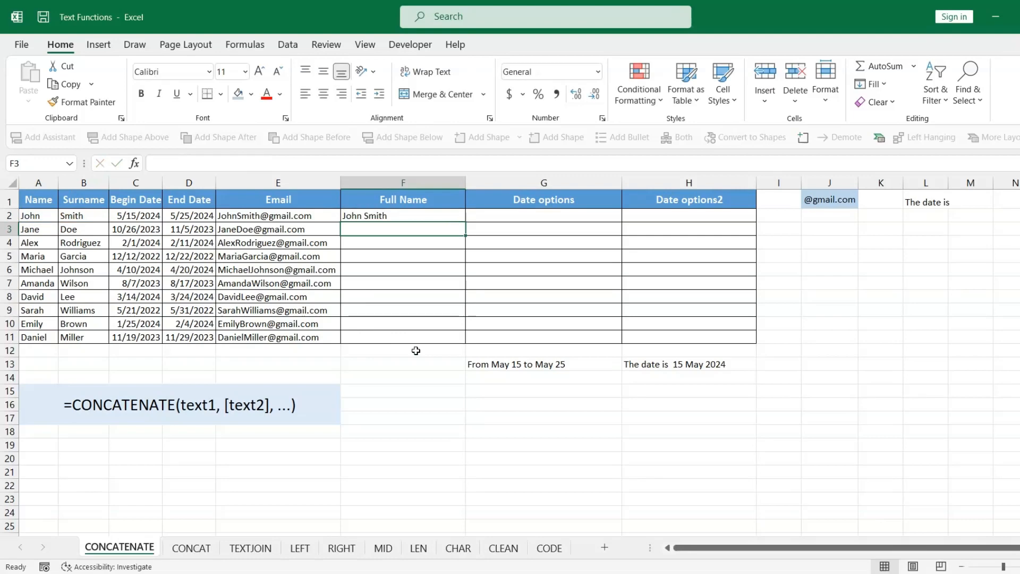
pyautogui.click(436, 217)
pyautogui.doubleClick(468, 223)
# Step: Enter =CONCATENATE("From ",TEXT(C2,"mmmm dd")," to ",TEXT(D2,"mmmm dd")) in G2 and fill it down the Date options column through row 11
pyautogui.press('Right')
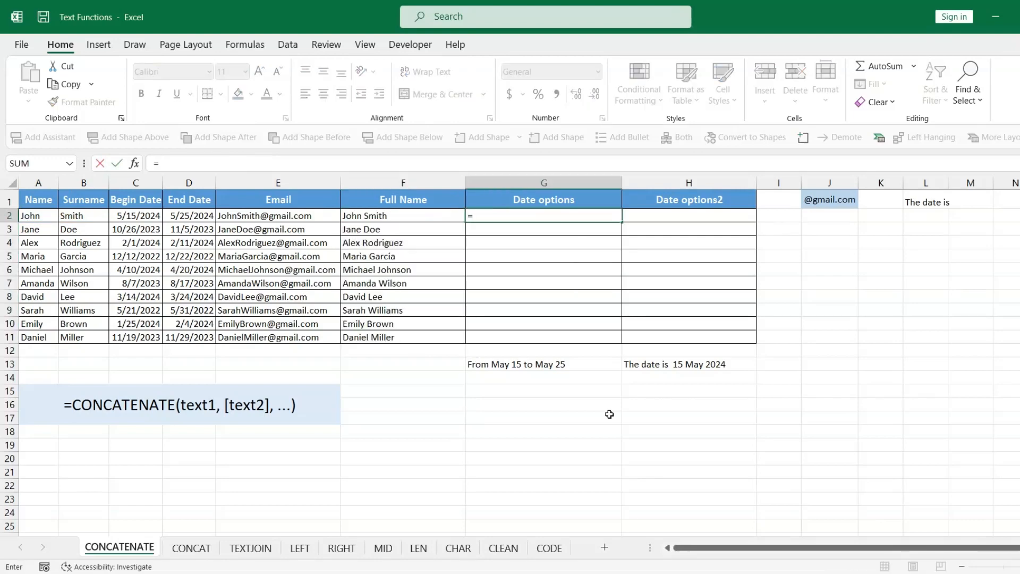
pyautogui.write('=CONCATENATE("From')
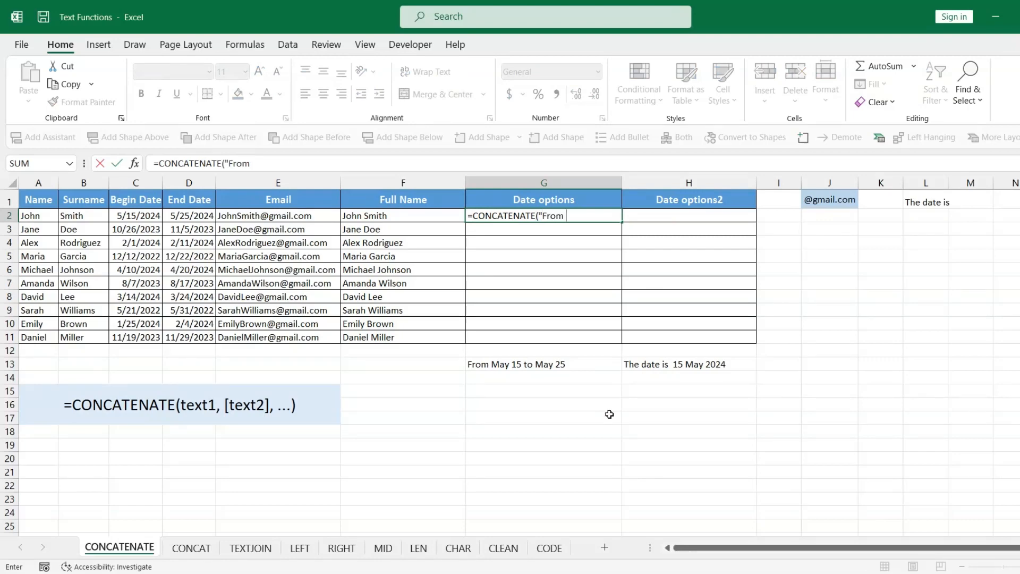
pyautogui.write(' ",TEXT(')
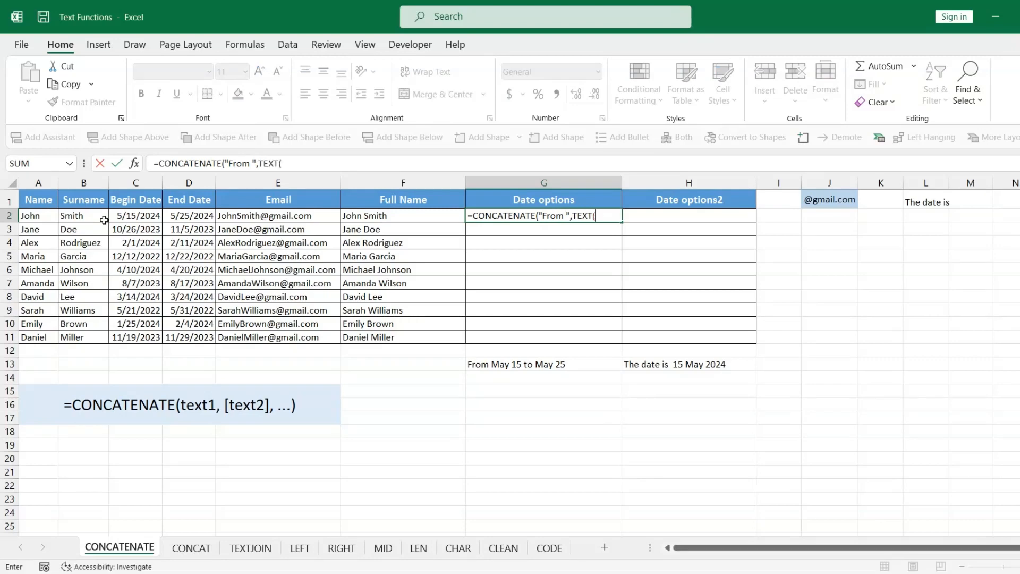
pyautogui.click(129, 217)
pyautogui.write(',')
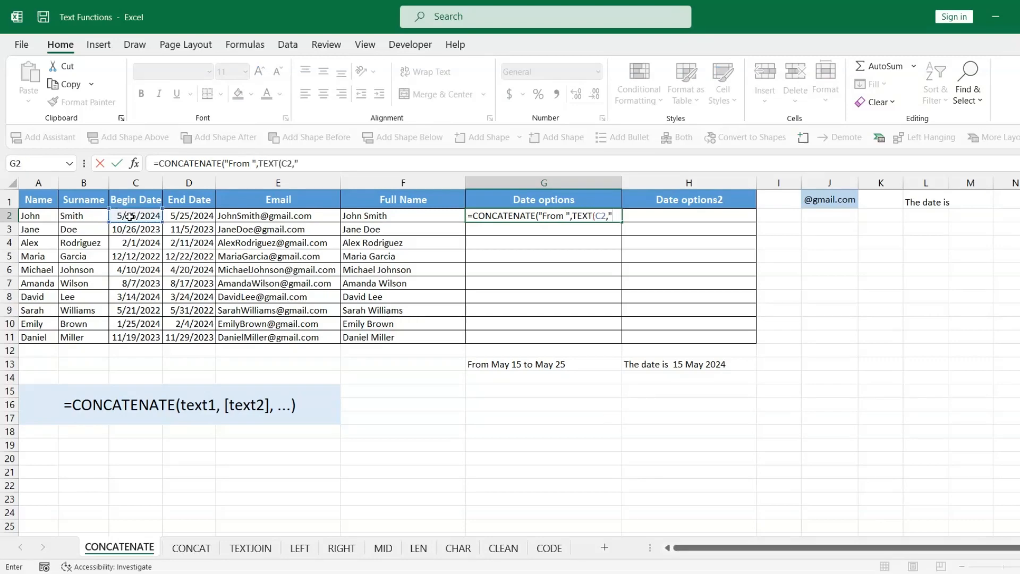
pyautogui.write('"mmmm dd')
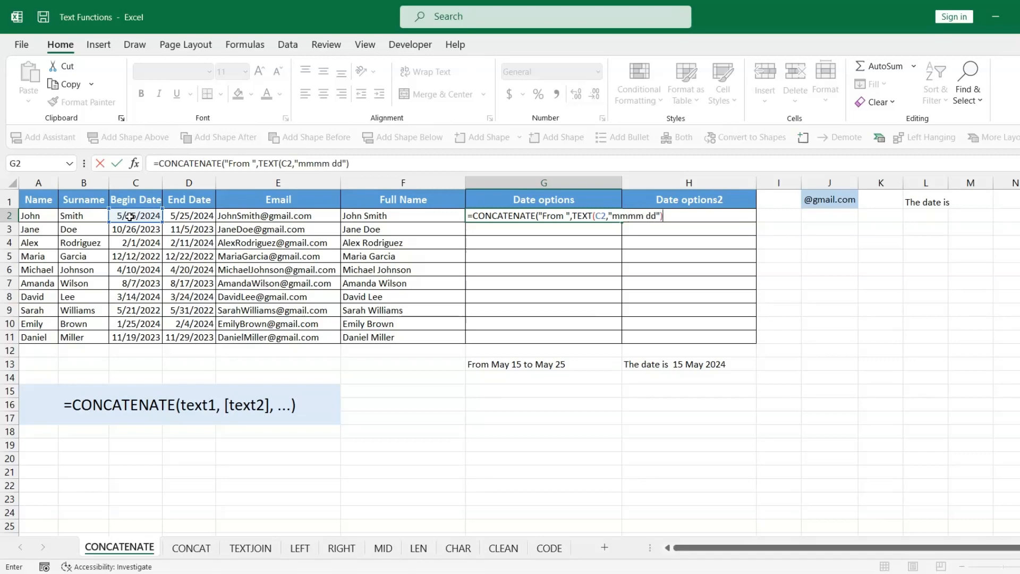
pyautogui.write('")," to ",TEXT(')
pyautogui.click(186, 216)
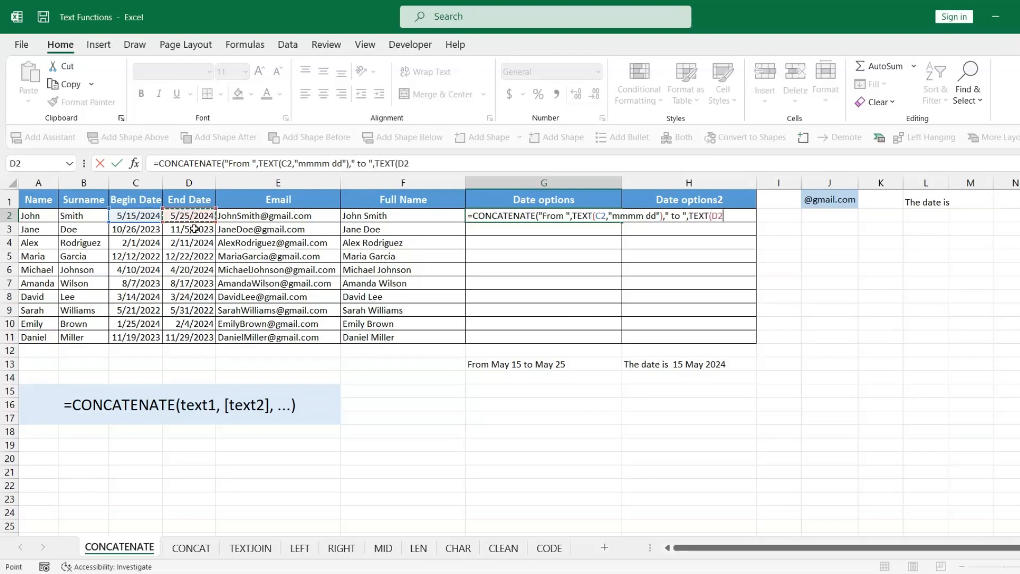
pyautogui.write(',"mmmm dd')
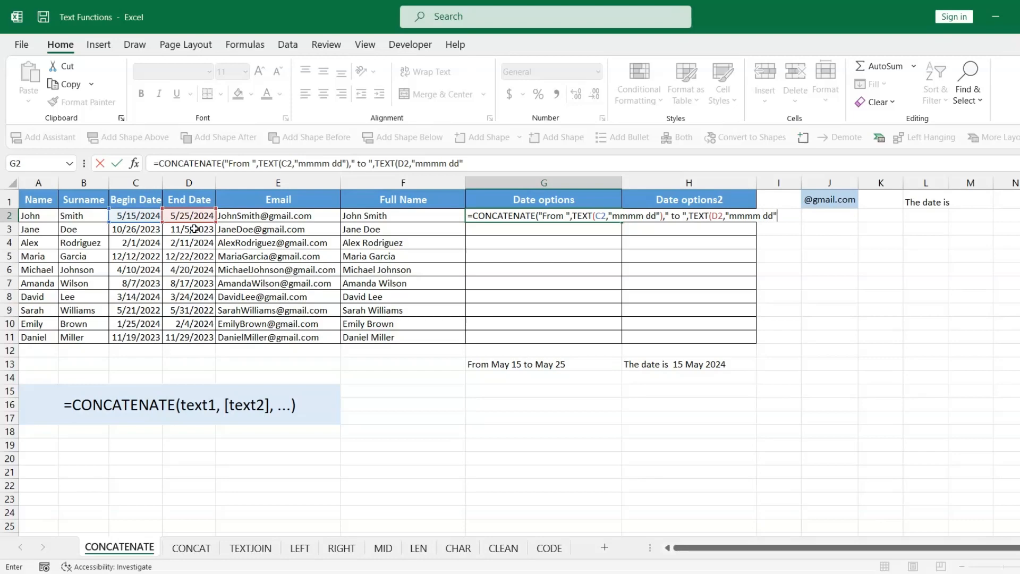
pyautogui.write('"))')
pyautogui.press('Return')
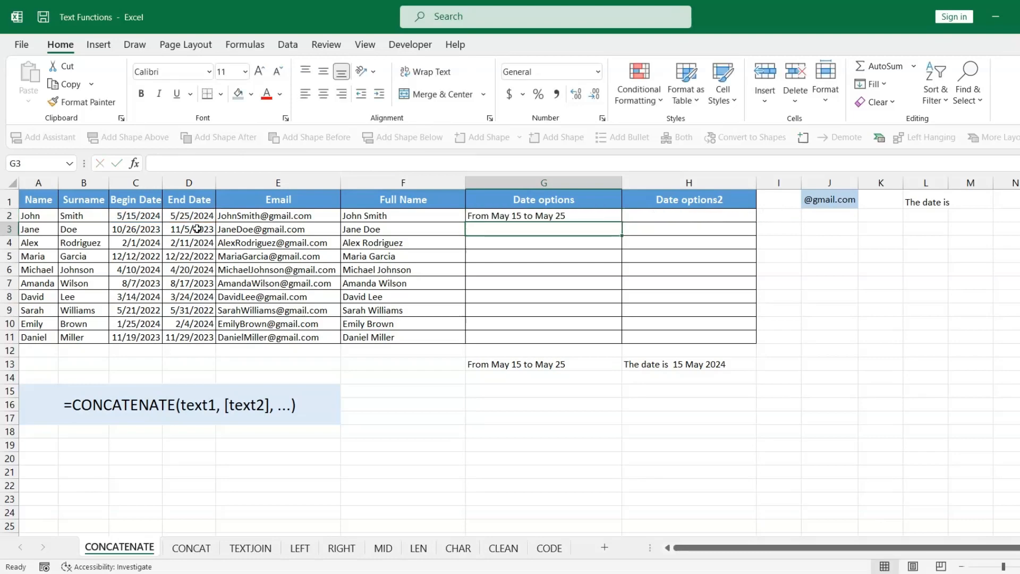
pyautogui.click(616, 217)
pyautogui.doubleClick(622, 222)
# Step: Begin a CONCATENATE formula in H2 under Date options2 with the absolute reference $L$1 as its first argument
pyautogui.click(660, 216)
pyautogui.write('=')
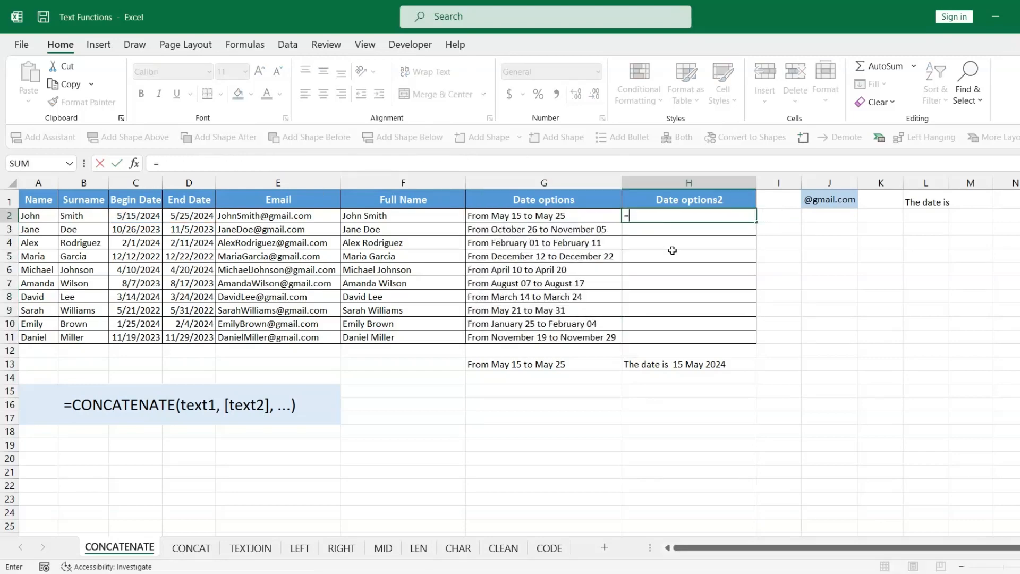
pyautogui.write('CONCATENATE("')
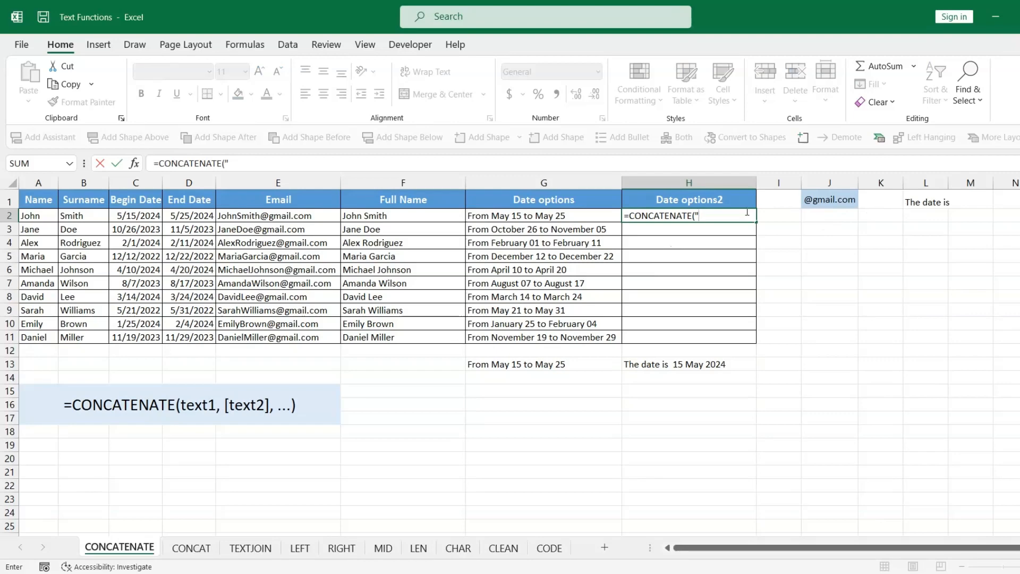
pyautogui.press('BackSpace')
pyautogui.click(936, 201)
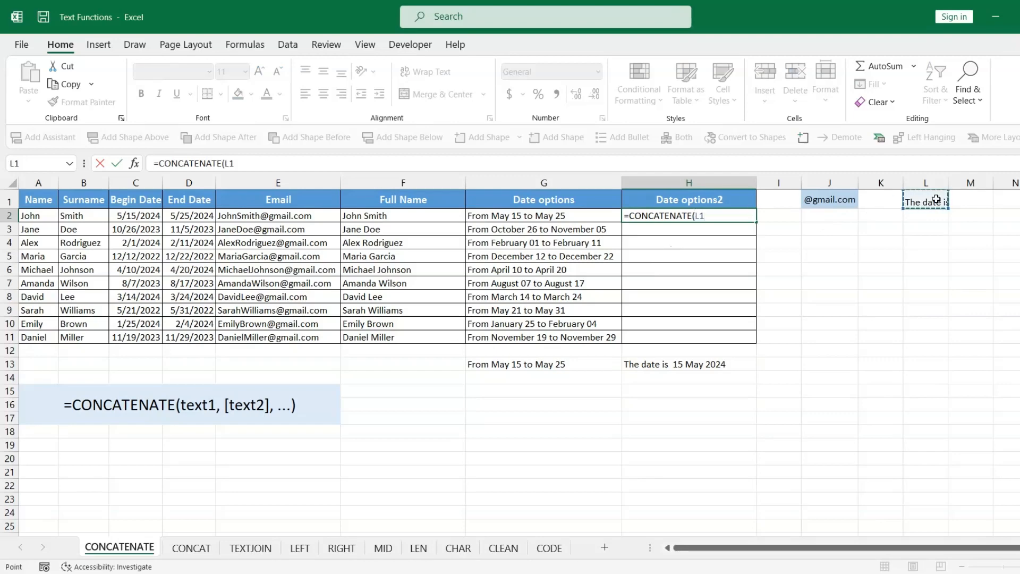
pyautogui.press('F4')
pyautogui.write(',')
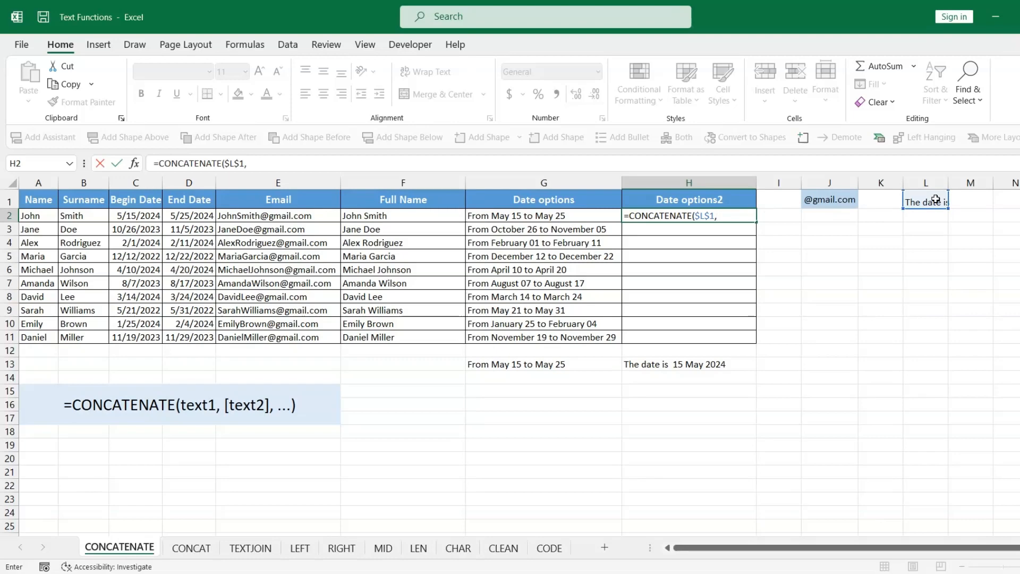
# Step: Complete the H2 formula as =CONCATENATE($L$1,TEXT(C2,"dd mmmm yyyy"))
pyautogui.write('TEXT(')
pyautogui.press('Left')
pyautogui.press('Left')
pyautogui.press('Left')
pyautogui.press('Left')
pyautogui.press('Left')
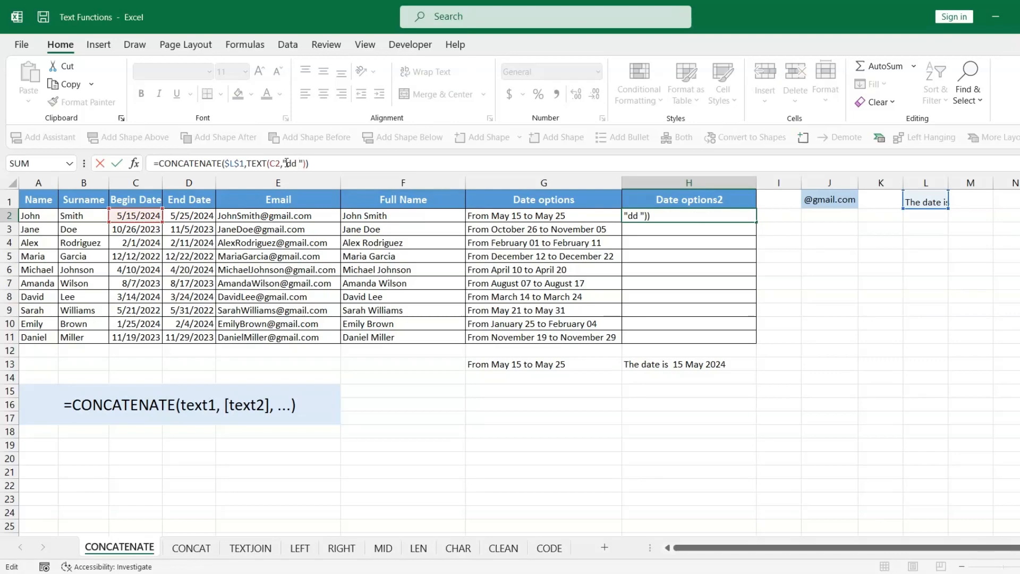
pyautogui.write('mmmm y')
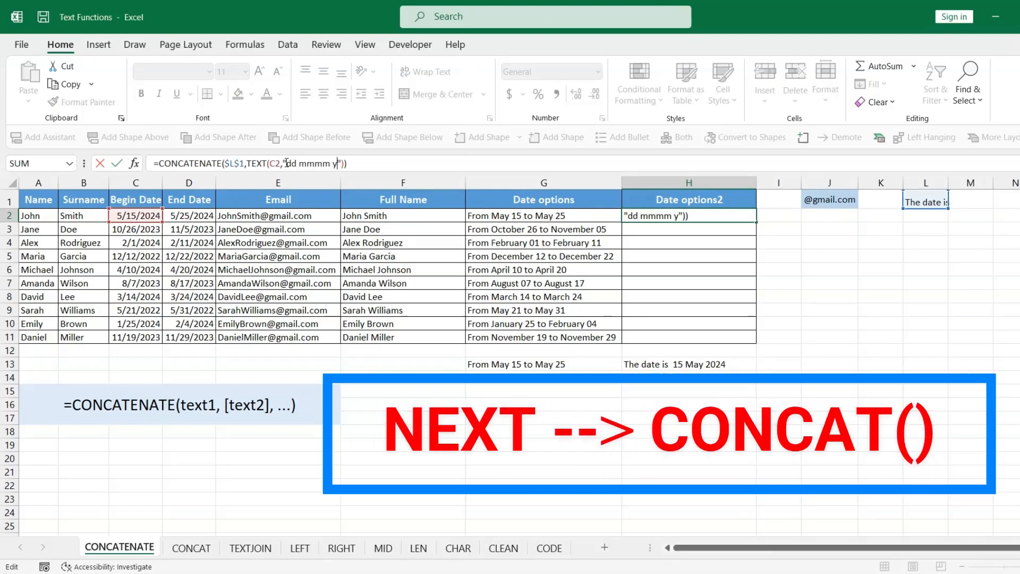
pyautogui.write('yyy')
pyautogui.press('Return')
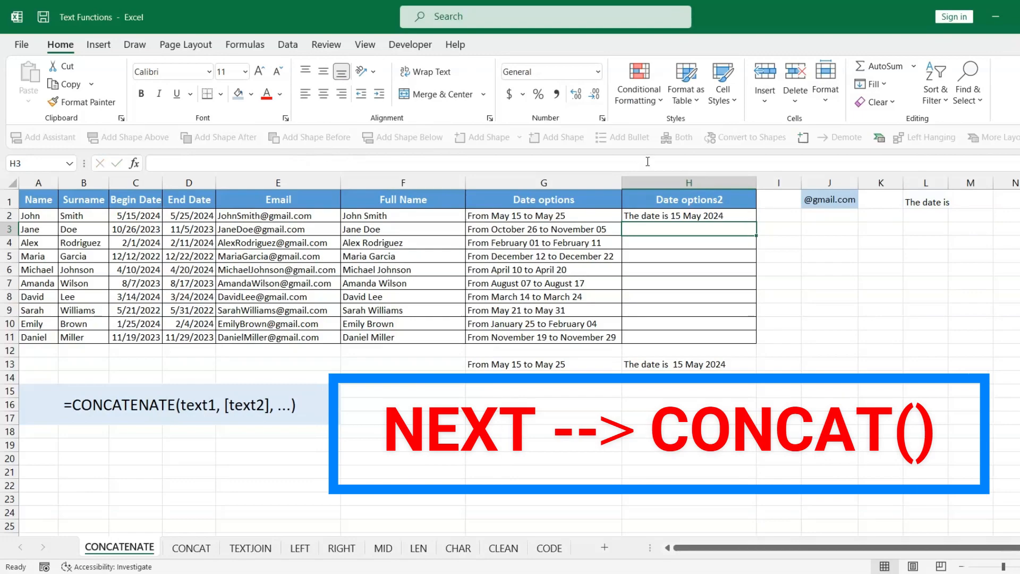
pyautogui.click(739, 219)
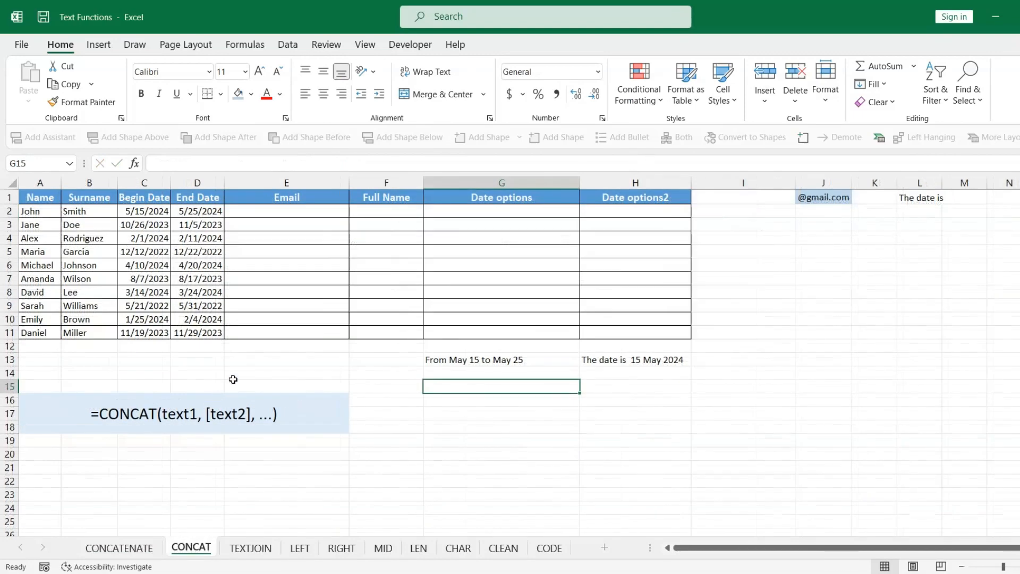
# Step: Enter =CONCAT(A2,B2,$J$1) in E2 and fill it down the Email column through row 11
pyautogui.click(263, 211)
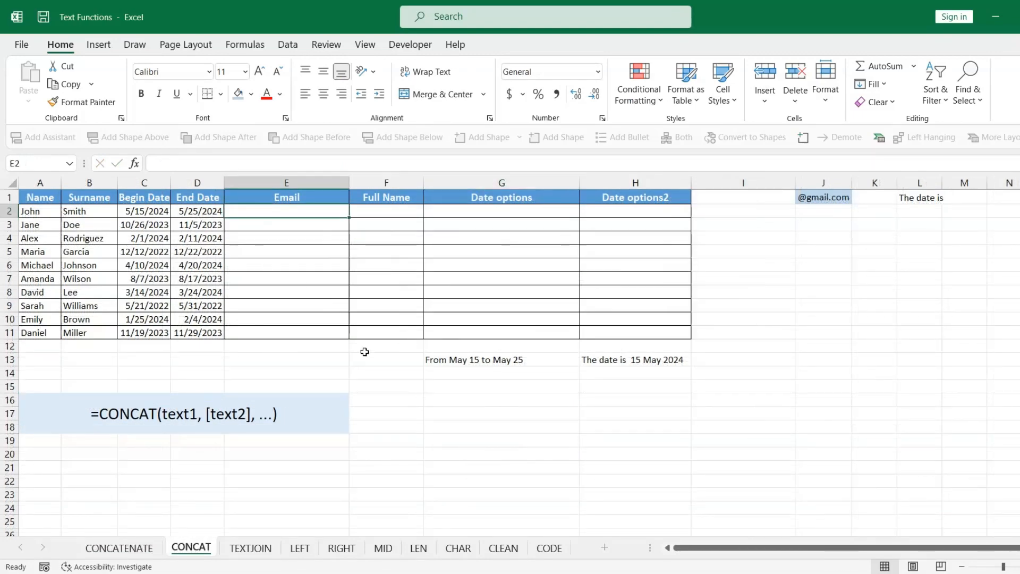
pyautogui.write('=CON')
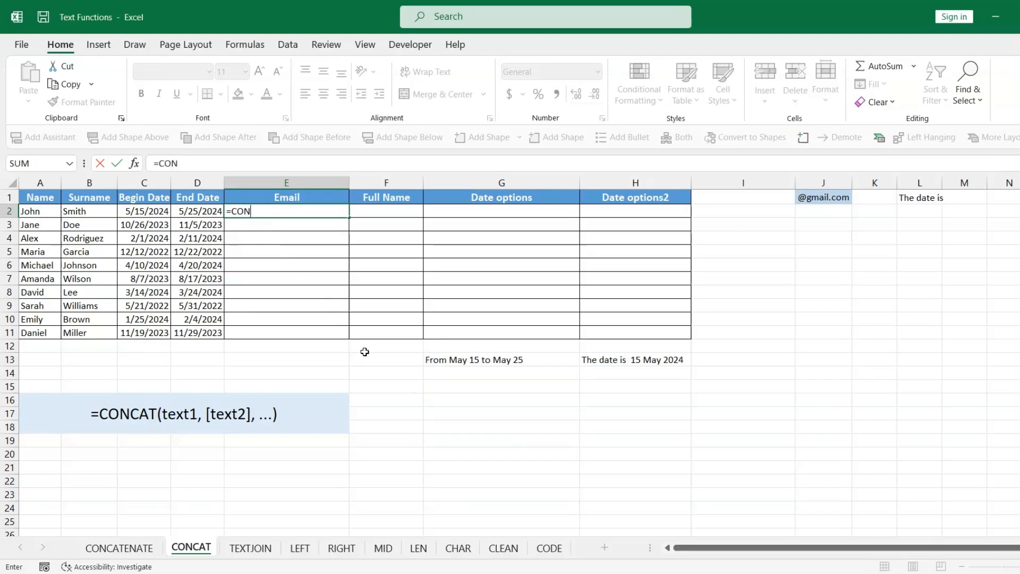
pyautogui.write('CAT(')
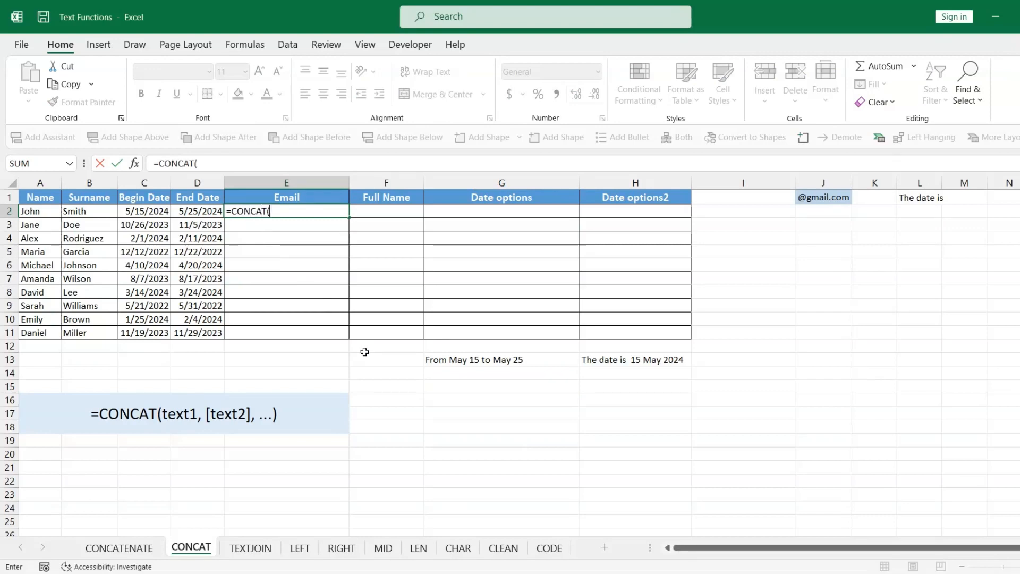
pyautogui.click(37, 211)
pyautogui.write(',')
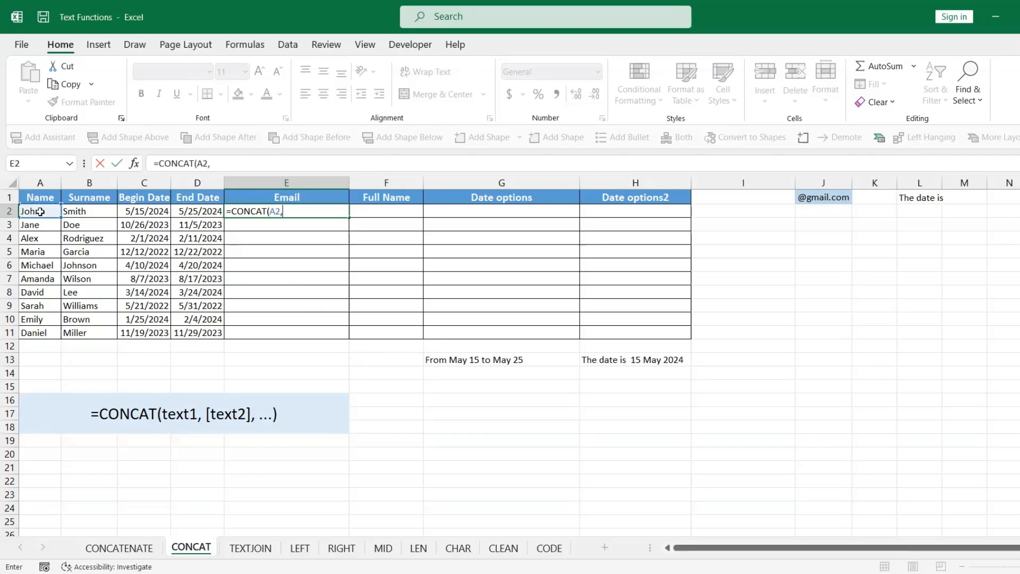
pyautogui.click(82, 212)
pyautogui.write(',')
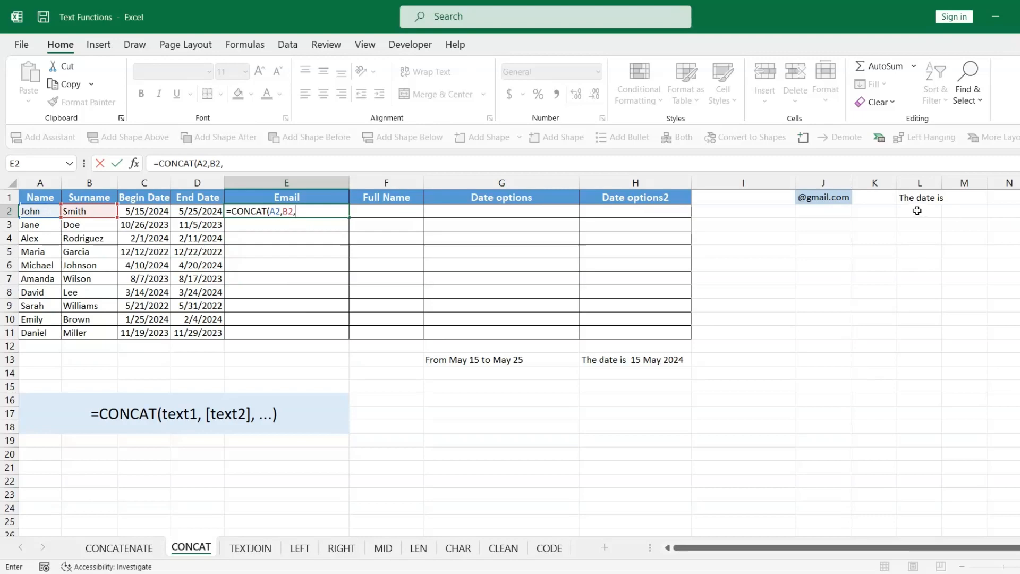
pyautogui.click(813, 198)
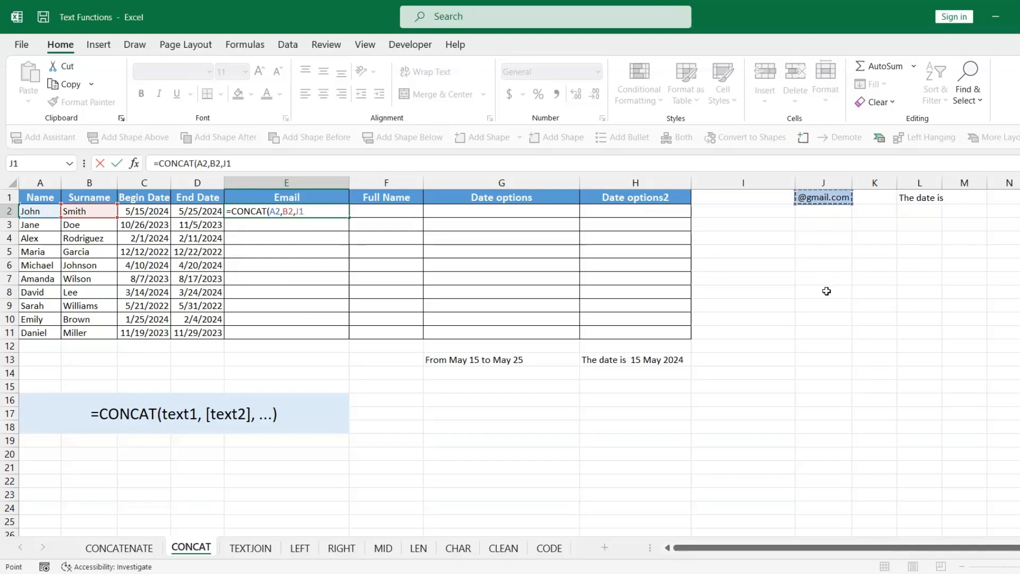
pyautogui.press('F4')
pyautogui.write(')')
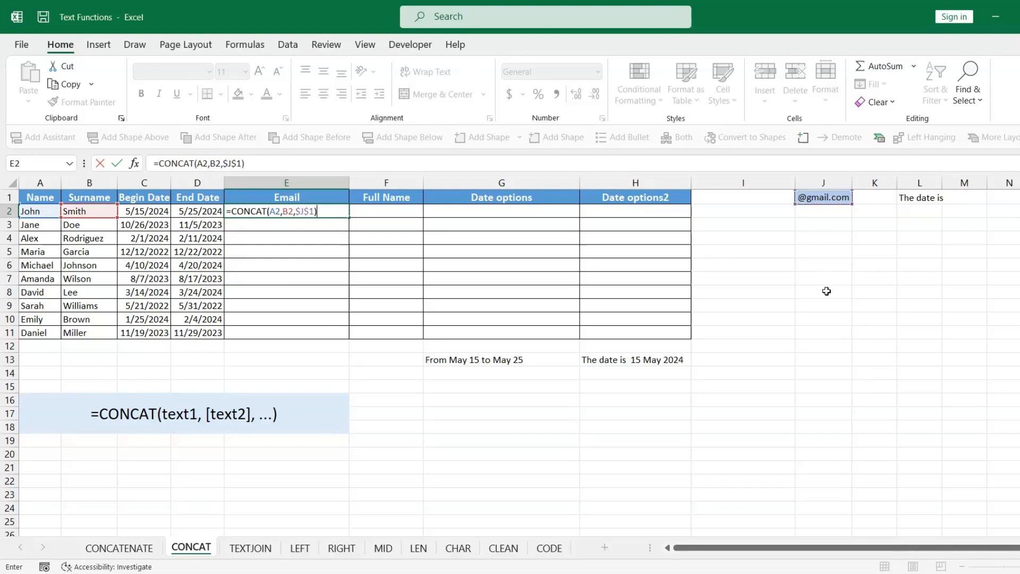
pyautogui.hotkey('ctrl', 'Return')
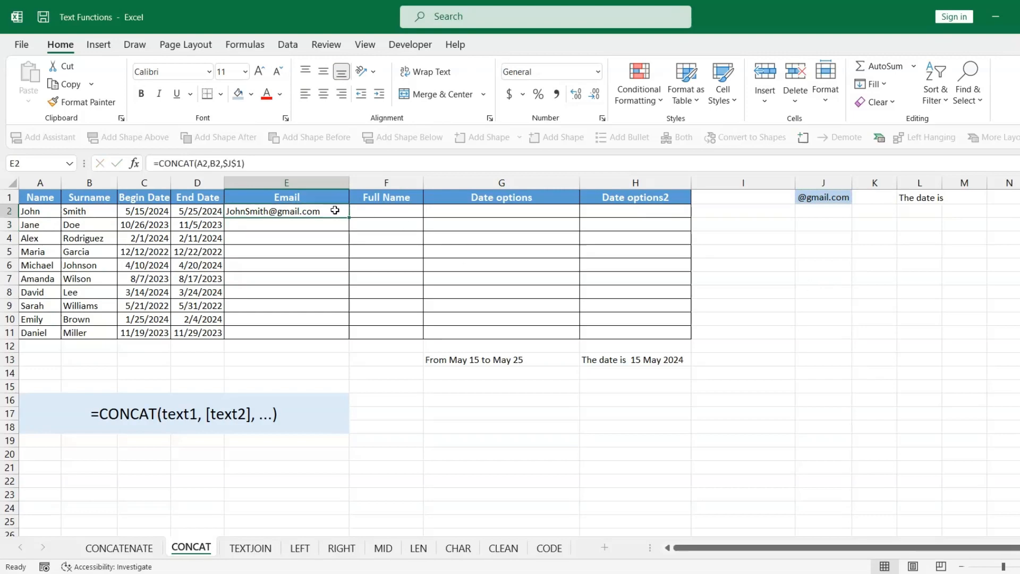
pyautogui.doubleClick(349, 217)
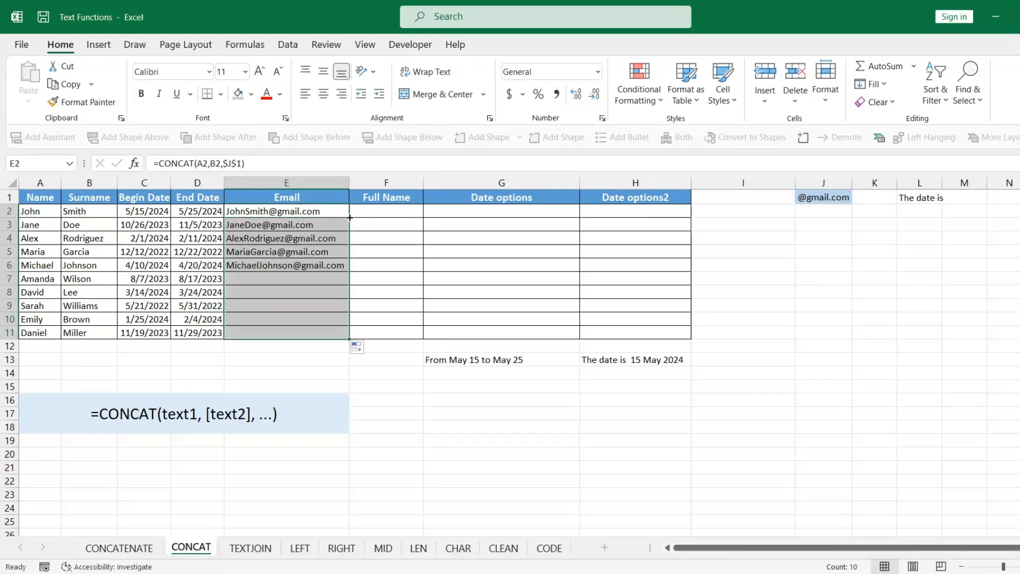
pyautogui.click(283, 211)
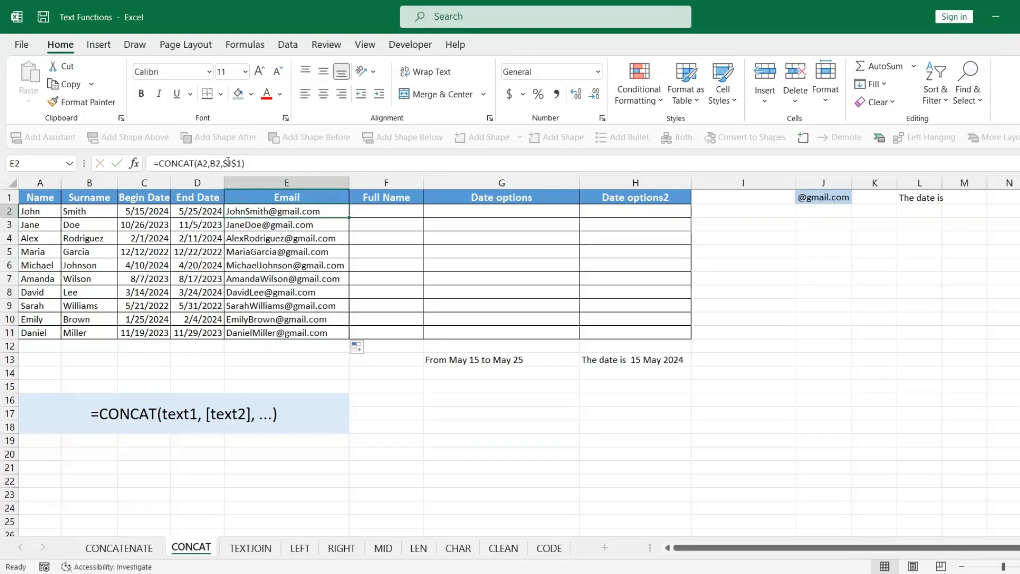
pyautogui.moveTo(223, 164); pyautogui.dragTo(239, 165)
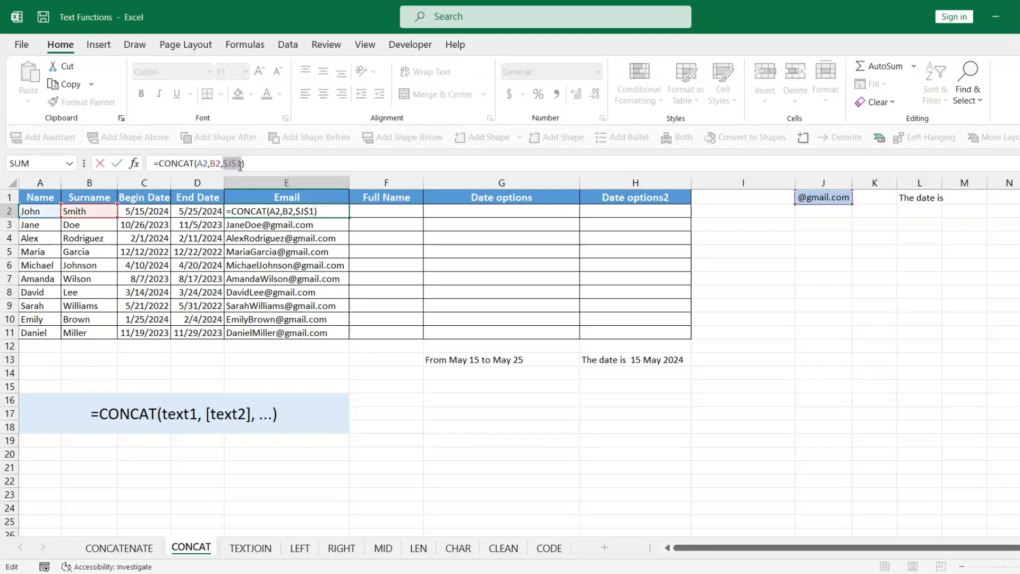
pyautogui.write('"gmail')
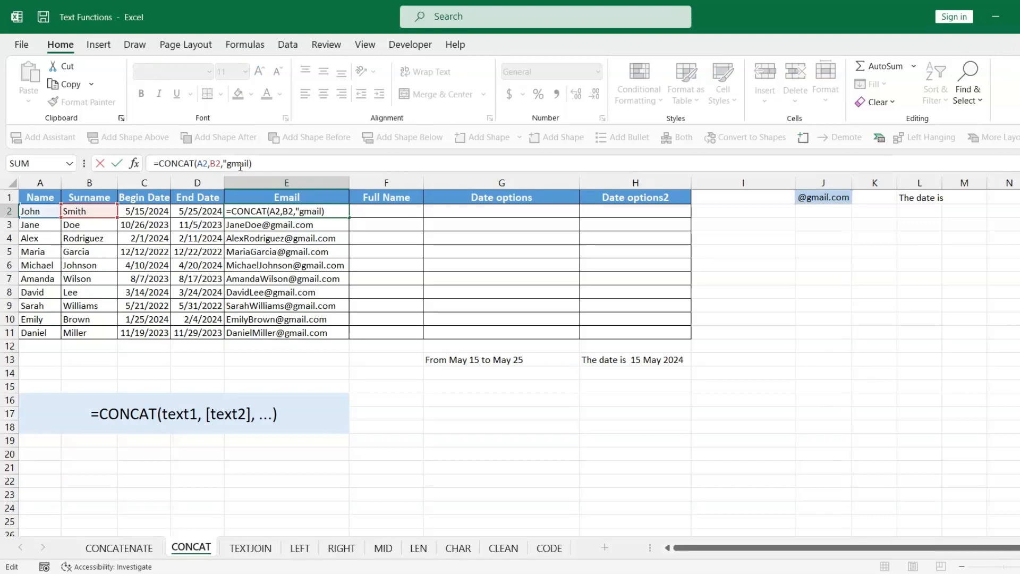
pyautogui.write('.com')
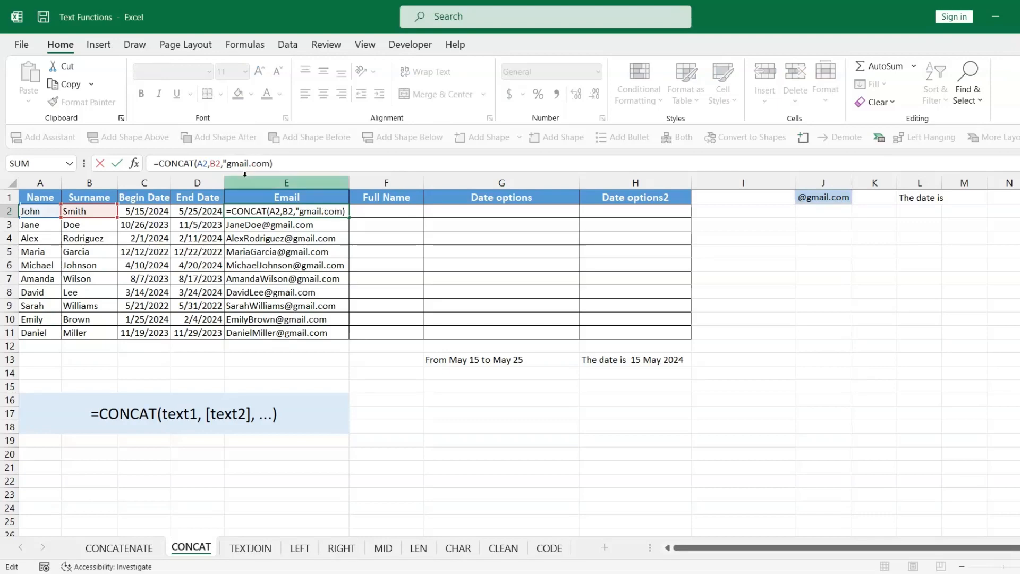
pyautogui.write('"')
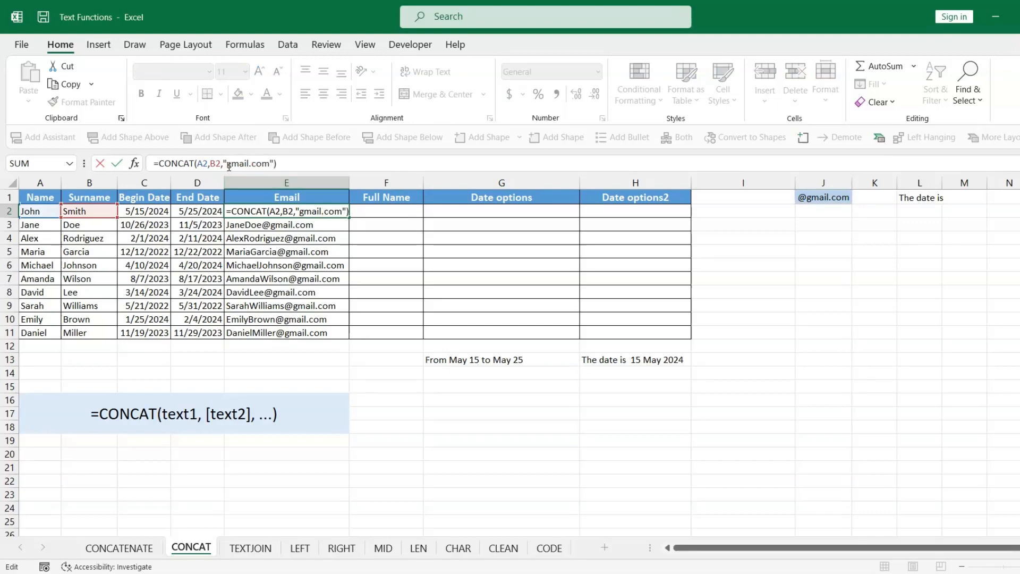
pyautogui.write('@')
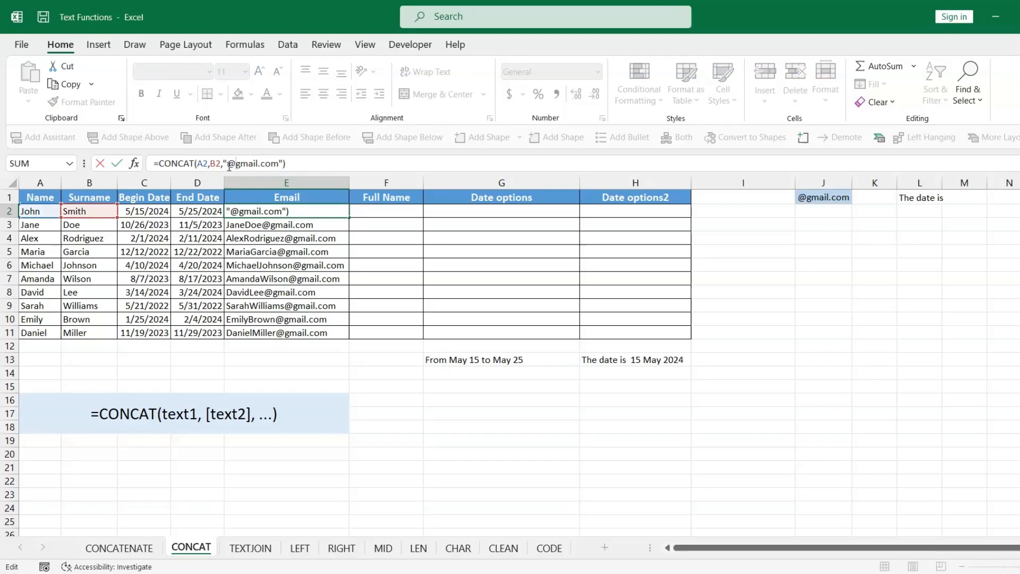
pyautogui.hotkey('ctrl', 'Return')
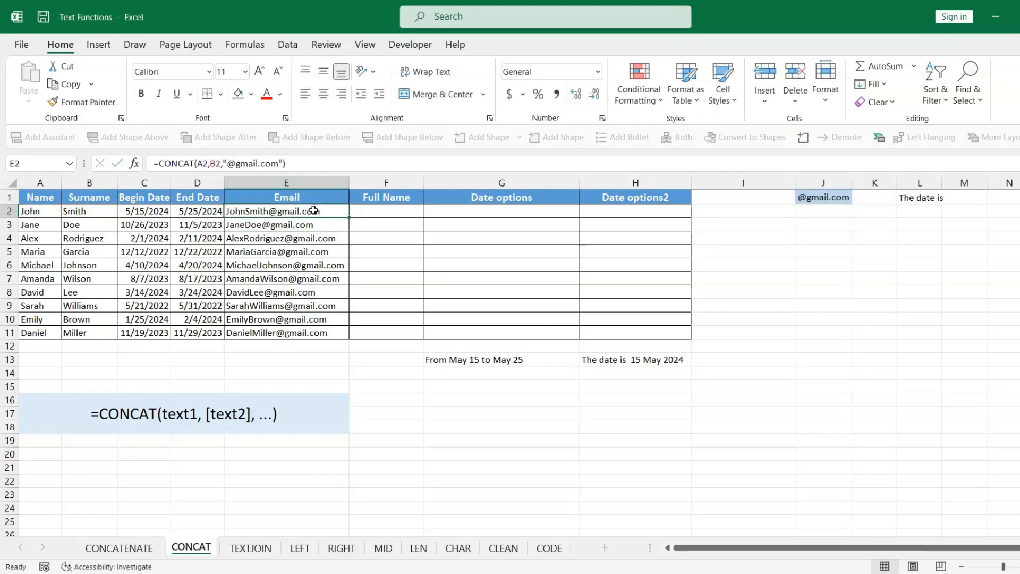
pyautogui.click(308, 225)
pyautogui.click(315, 213)
# Step: Enter =CONCAT(A2," ",B2) in F2 and fill it down the Full Name column through row 11
pyautogui.click(367, 212)
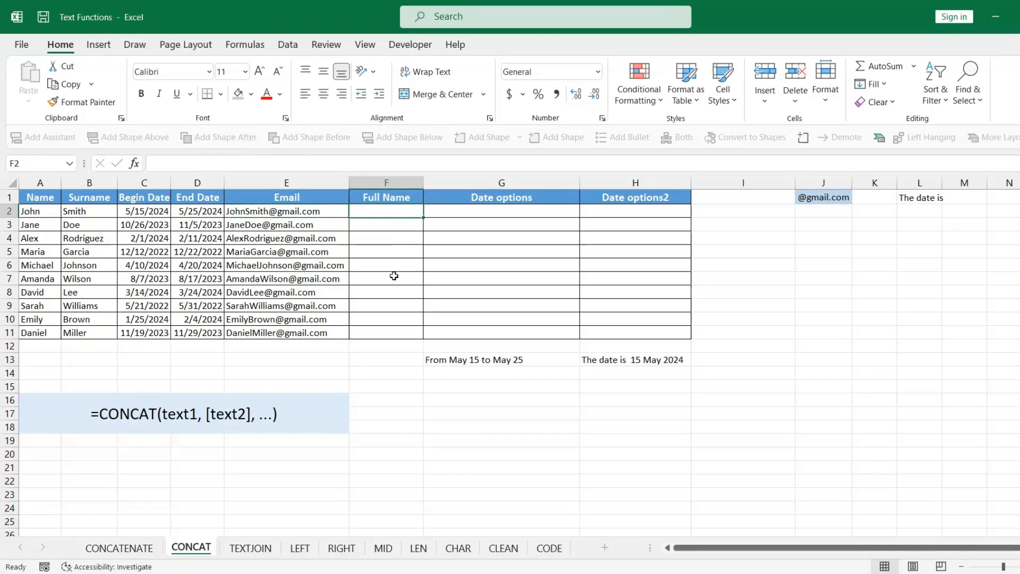
pyautogui.write('=CONCAT(')
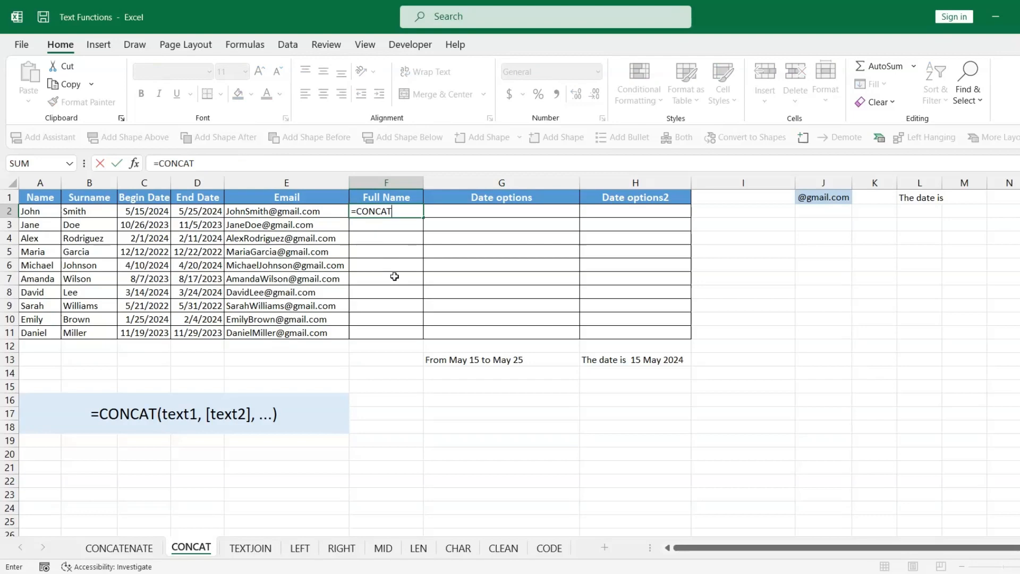
pyautogui.click(24, 211)
pyautogui.write(',')
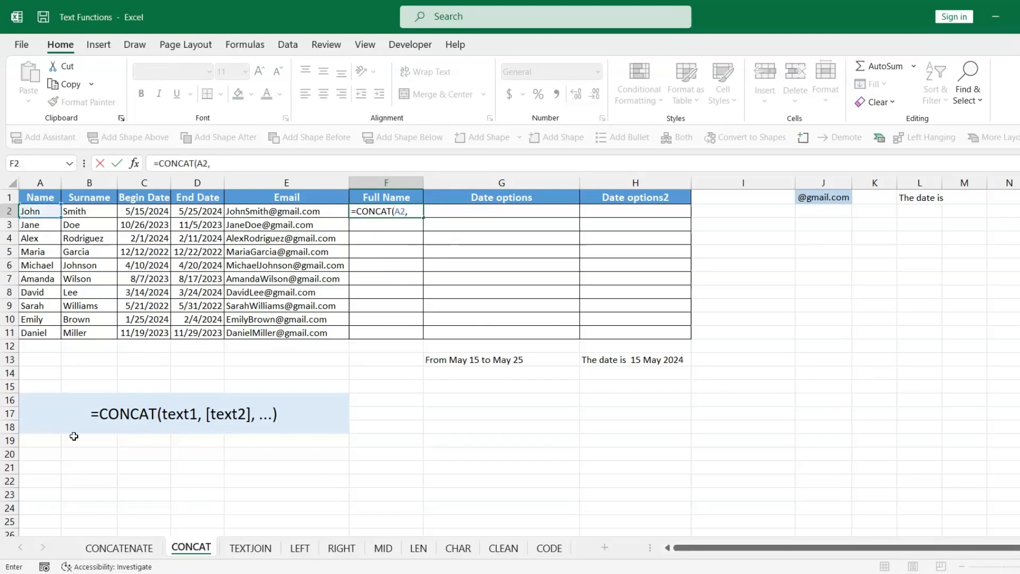
pyautogui.write('"')
pyautogui.press('Left')
pyautogui.press('Left')
pyautogui.press('Left')
pyautogui.press('Left')
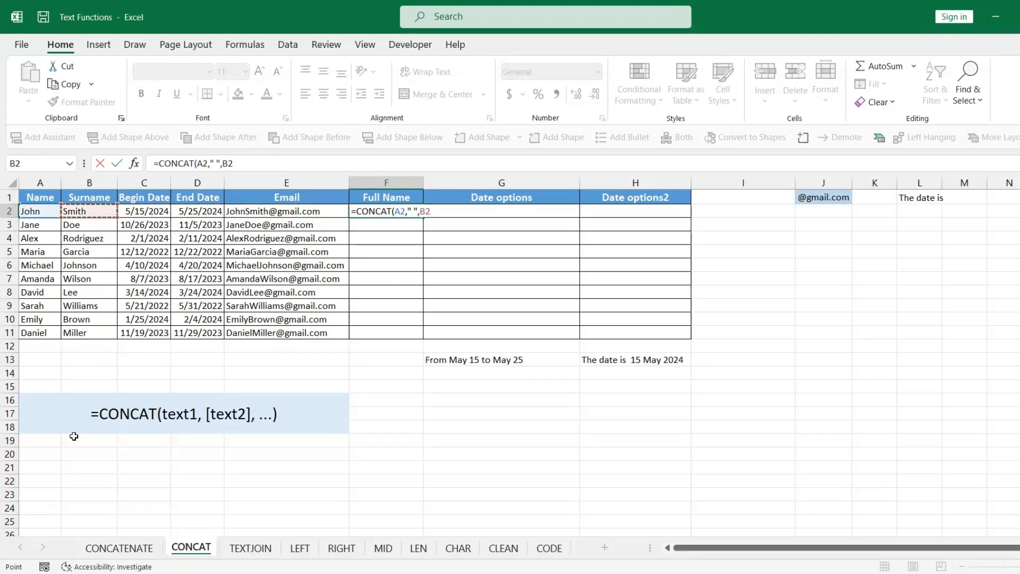
pyautogui.write(')')
pyautogui.press('Return')
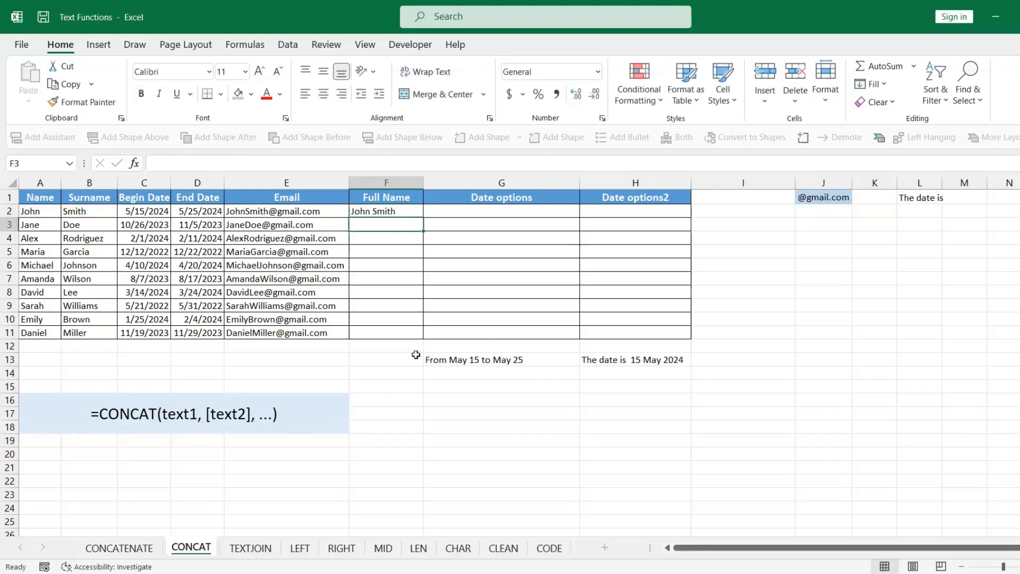
pyautogui.click(407, 212)
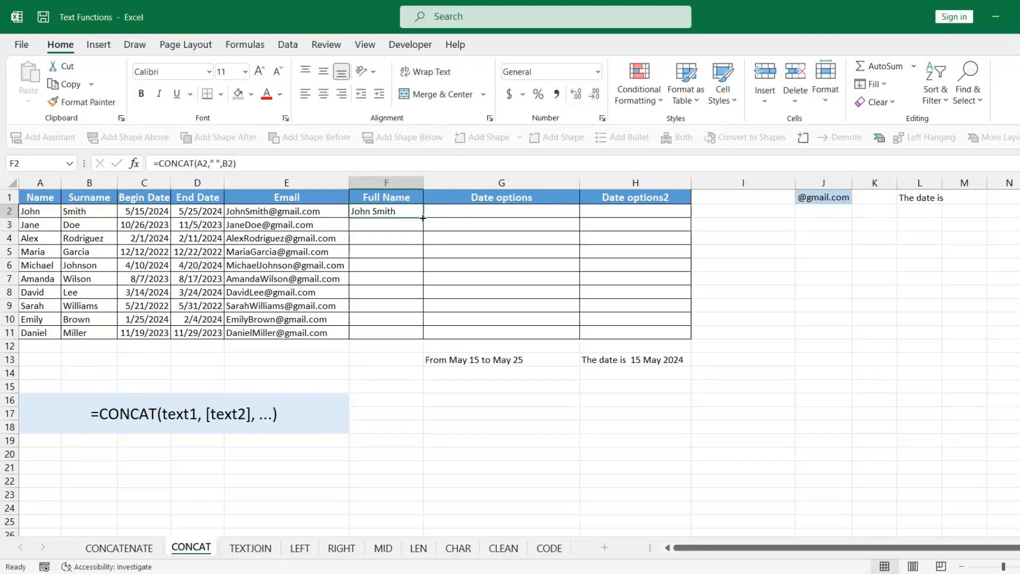
pyautogui.doubleClick(423, 218)
# Step: Begin the G2 formula under Date options with =CONCAT("From ",TEXT(C2,"mmmm dd")
pyautogui.press('Right')
pyautogui.write('=CONCAT')
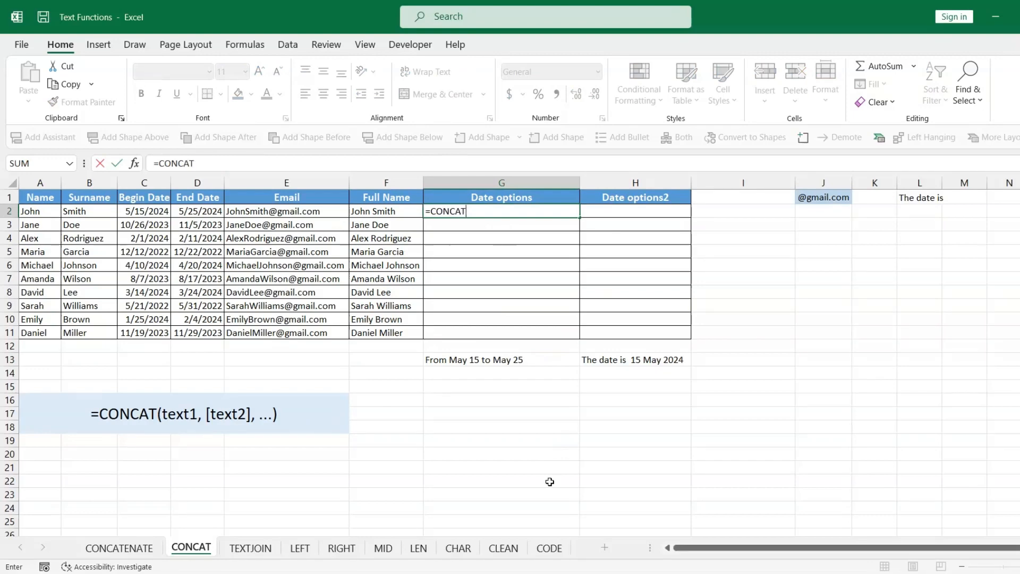
pyautogui.write('("Fr')
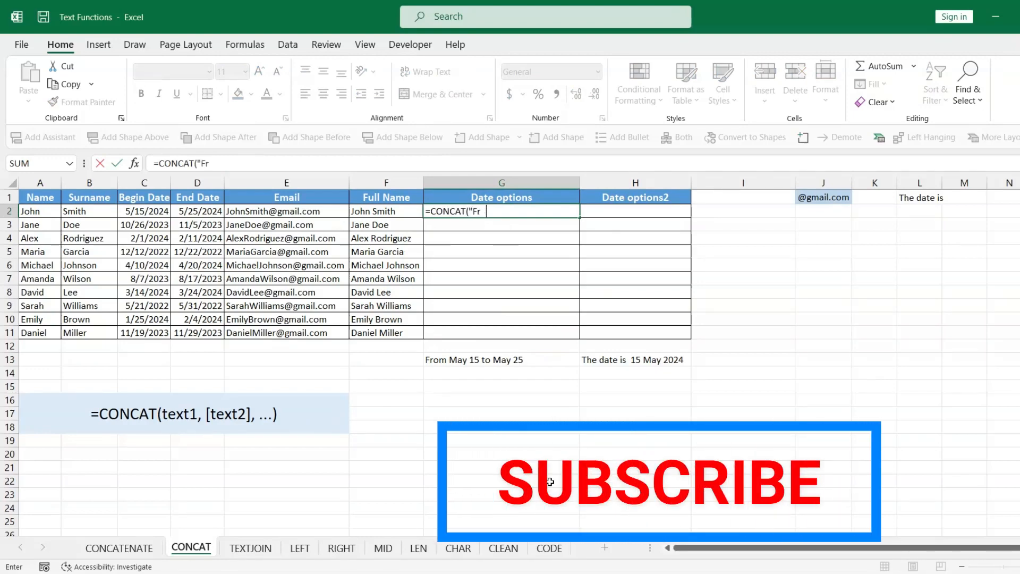
pyautogui.write('om "')
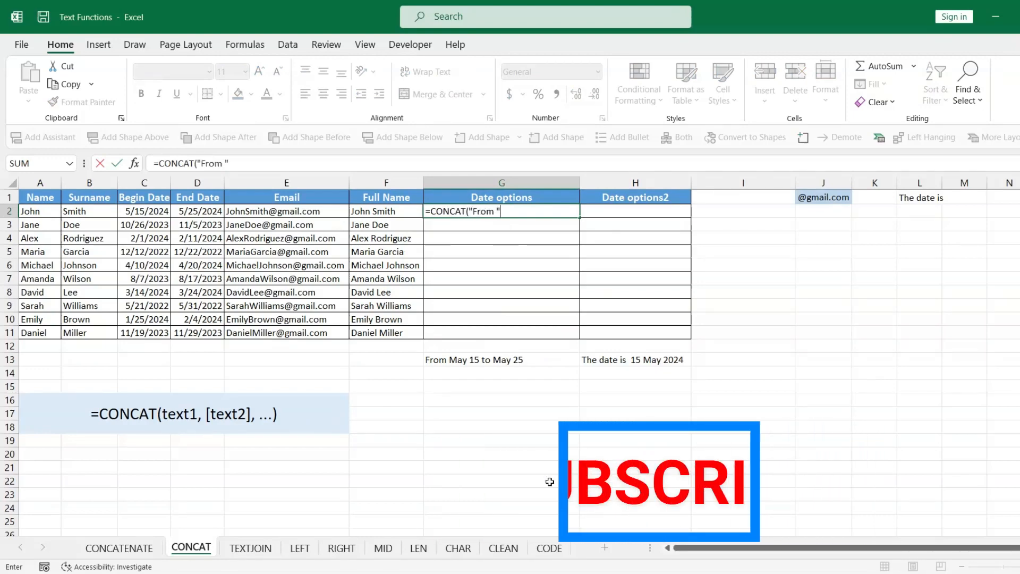
pyautogui.write(',TEXT(')
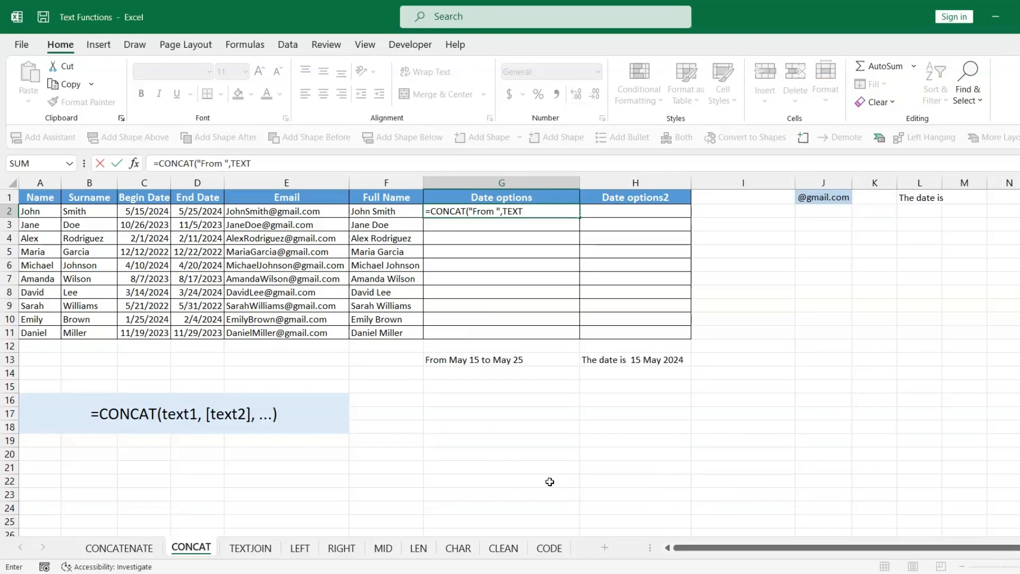
pyautogui.press('Left')
pyautogui.press('Left')
pyautogui.press('Left')
pyautogui.press('Left')
pyautogui.write(',"')
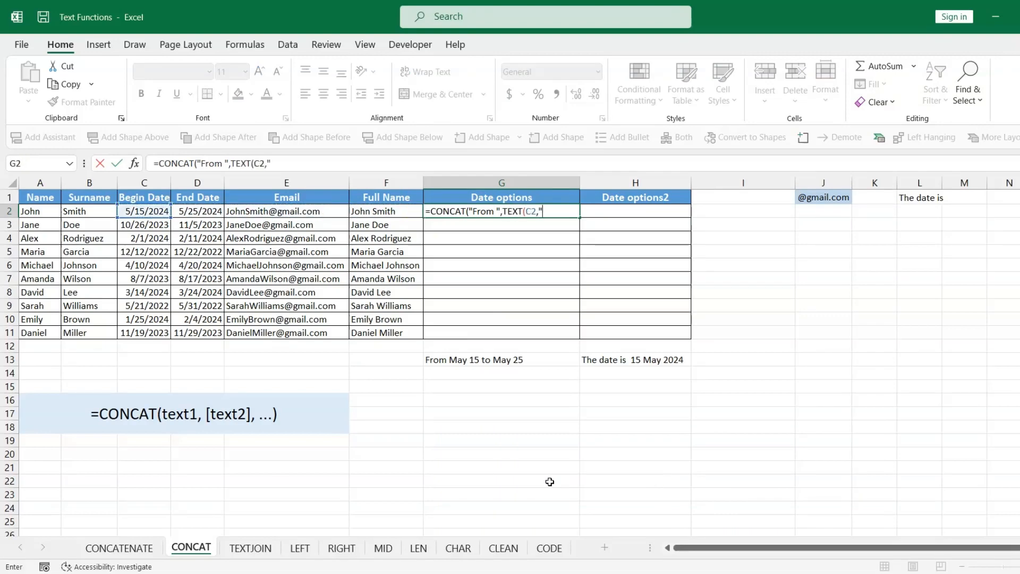
pyautogui.write('mmmm dd"')
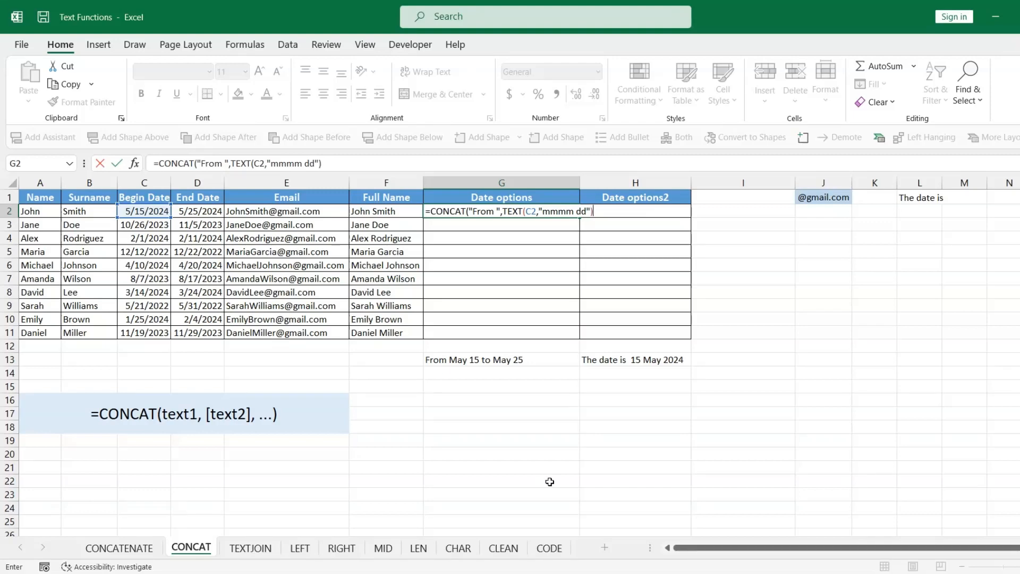
# Step: Complete the G2 formula with " to " and TEXT(D2,"mmmm dd"), and fill it down the Date options column through row 11
pyautogui.write(')," to ",TEXT(D2,')
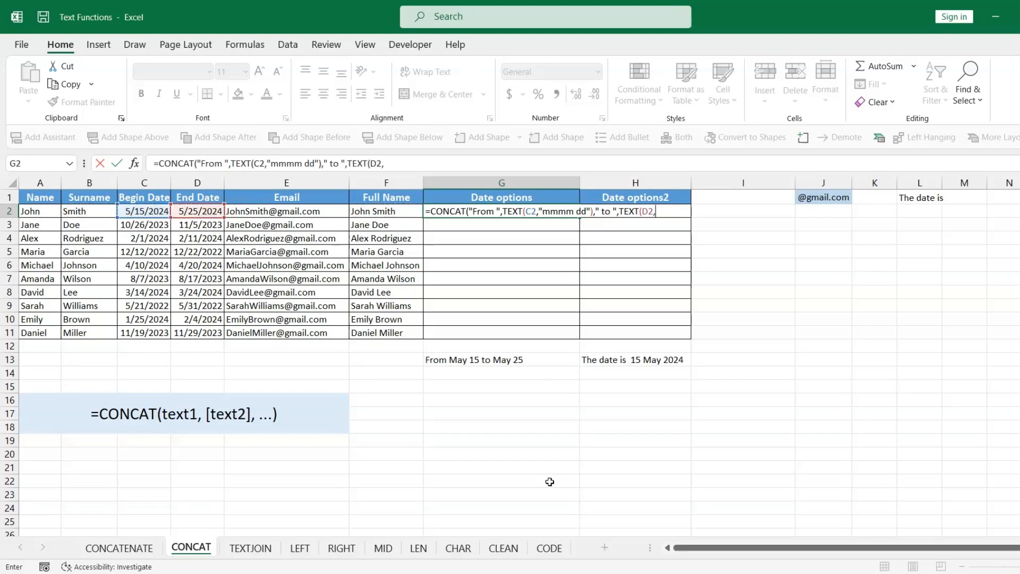
pyautogui.write('"')
pyautogui.write('mm dd')
pyautogui.write(')')
pyautogui.press('Return')
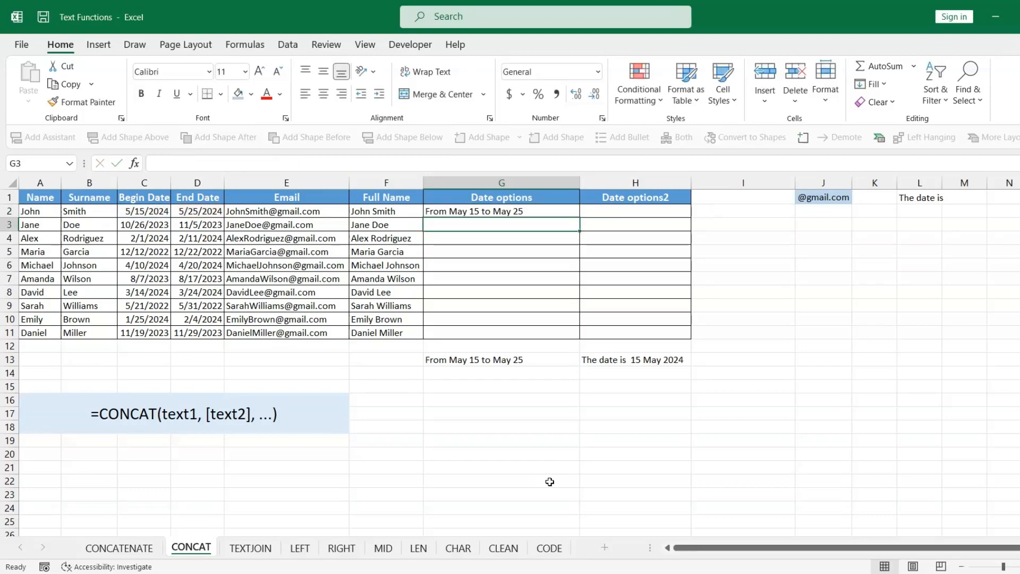
pyautogui.click(529, 211)
pyautogui.doubleClick(580, 218)
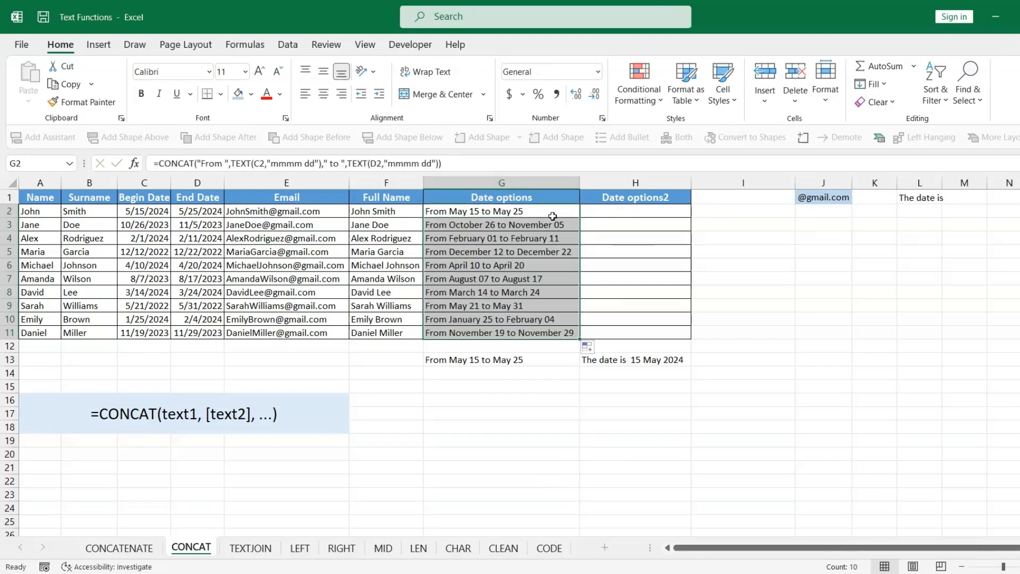
# Step: Try adding yyyy before mmmm dd in the begin date format of the G2 formula, and undo the change
pyautogui.click(530, 212)
pyautogui.click(279, 163)
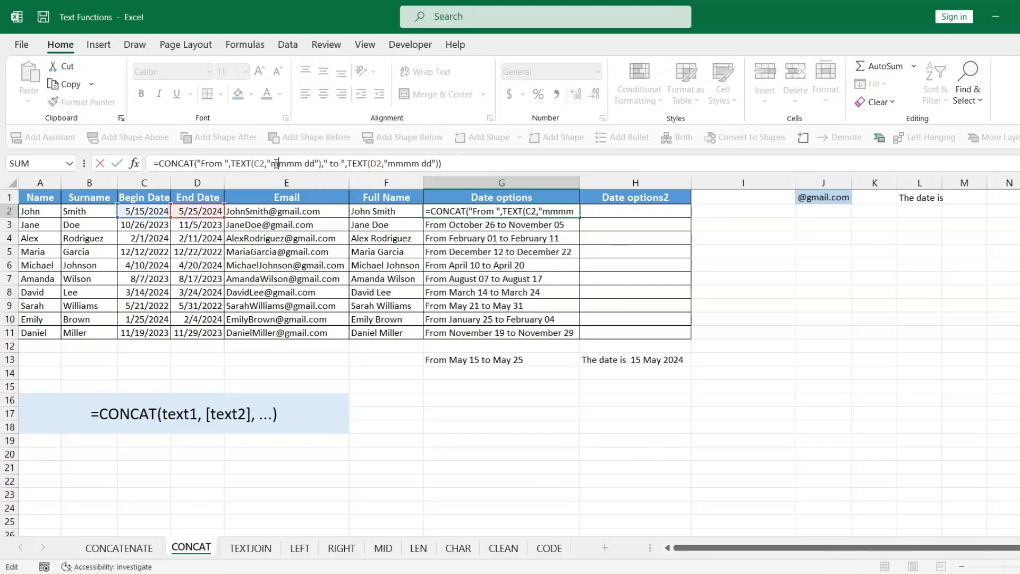
pyautogui.write('yyyy')
pyautogui.press('Return')
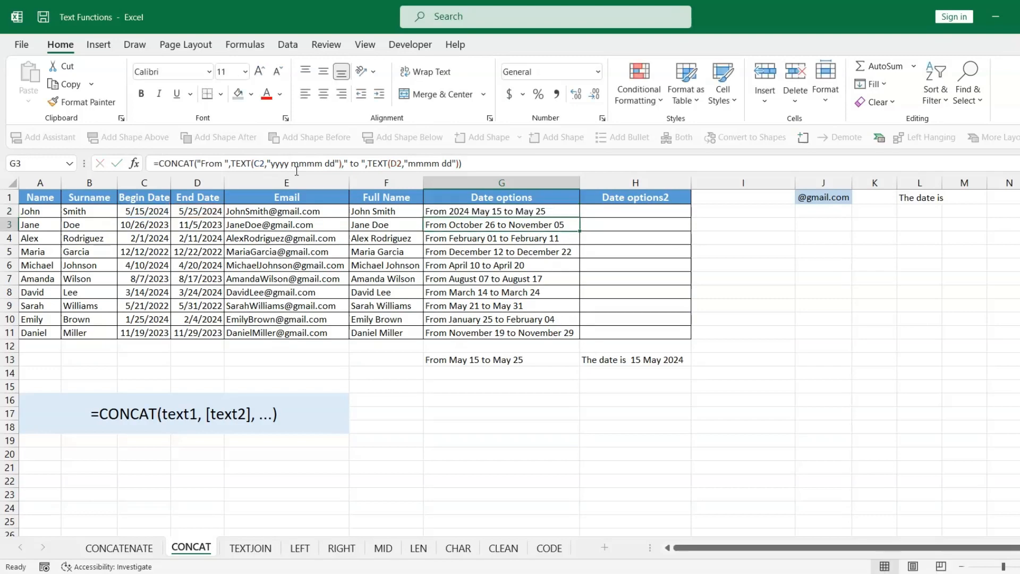
pyautogui.click(481, 212)
pyautogui.hotkey('ctrl', 'z')
# Step: Enter =CONCAT($L$1,TEXT(C2,"dd mmm yyyy")) in H2 and fill it down the Date options2 column through row 11
pyautogui.click(627, 213)
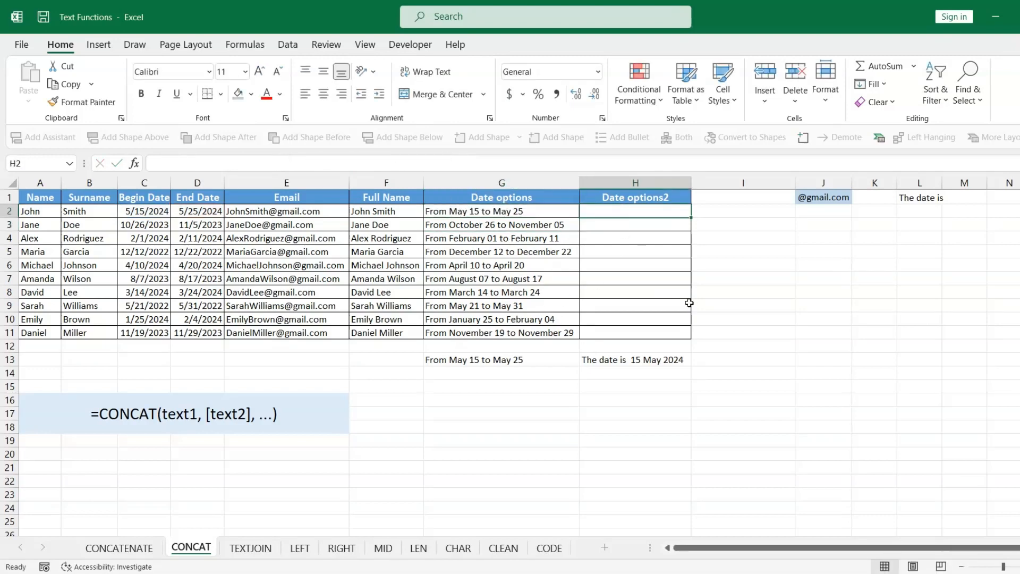
pyautogui.click(640, 357)
pyautogui.click(637, 196)
pyautogui.click(637, 212)
pyautogui.write('=CONCAT(')
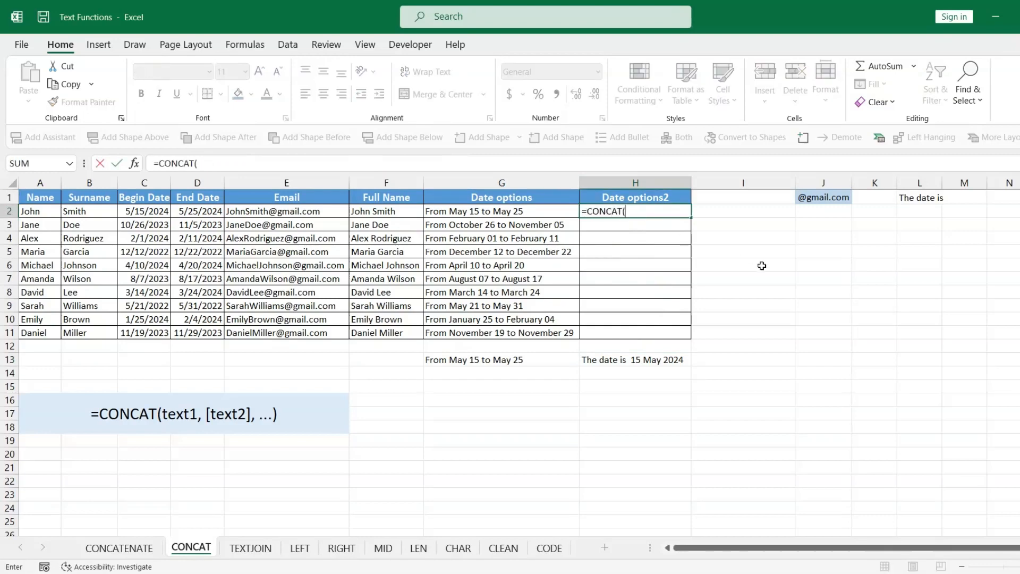
pyautogui.click(914, 198)
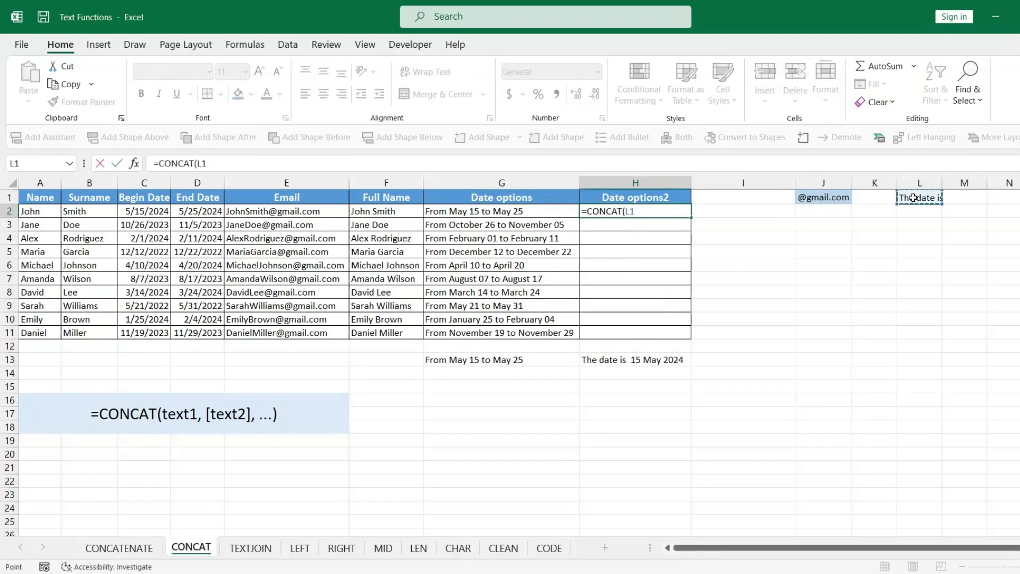
pyautogui.press('F4')
pyautogui.write(',T')
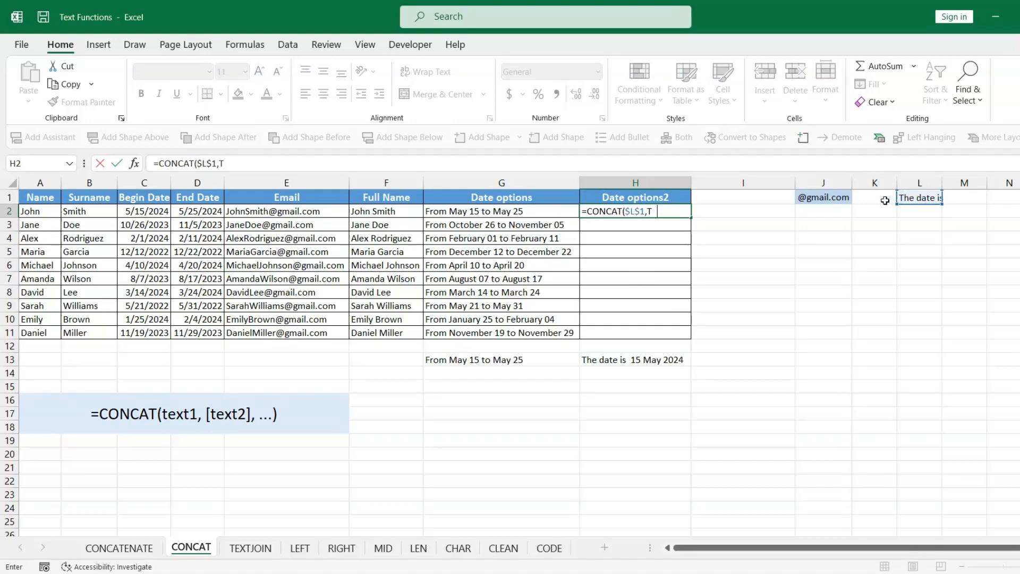
pyautogui.write('EXT(C2,"')
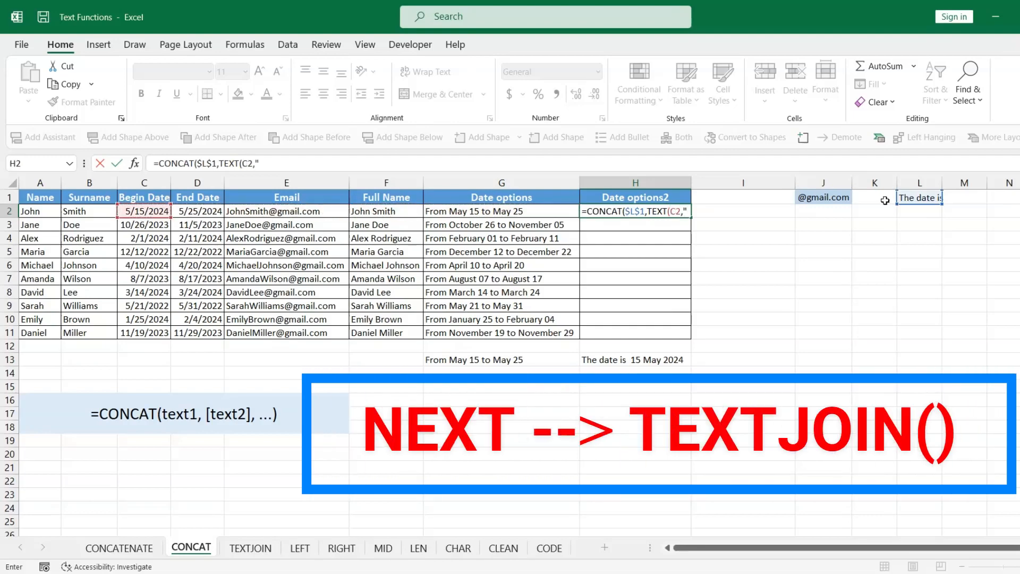
pyautogui.write('dd mmmm yyyy')
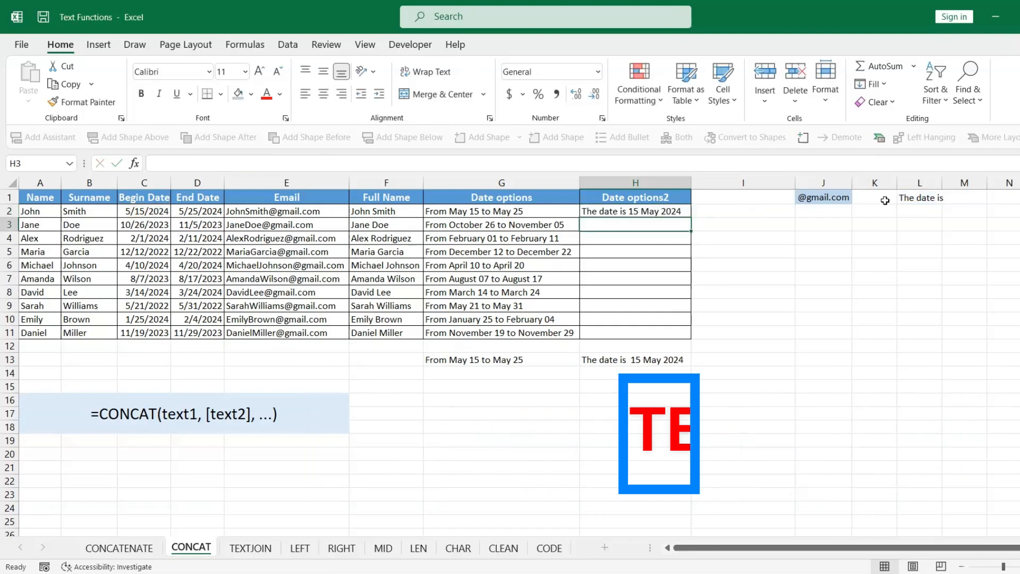
pyautogui.press('Return')
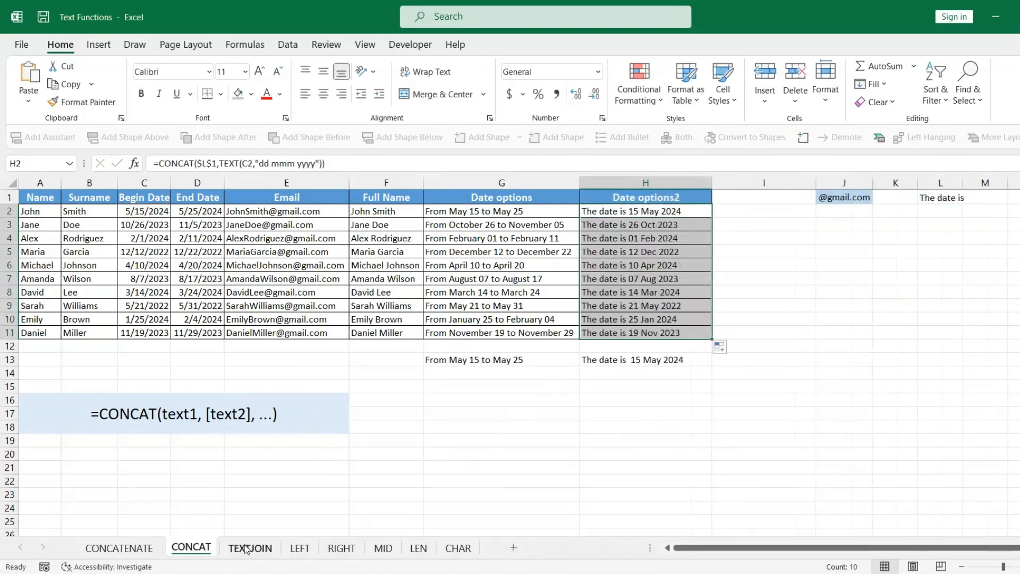
# Step: Open the TEXTJOIN sheet and examine the delimiter, ignore_empty and text arguments in the syntax line below the table
pyautogui.click(250, 548)
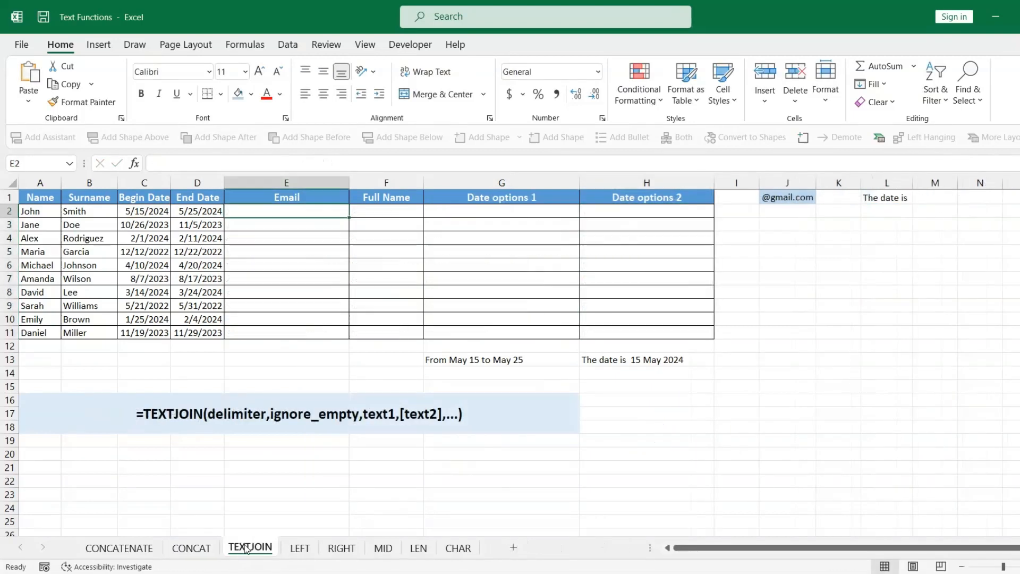
pyautogui.click(168, 417)
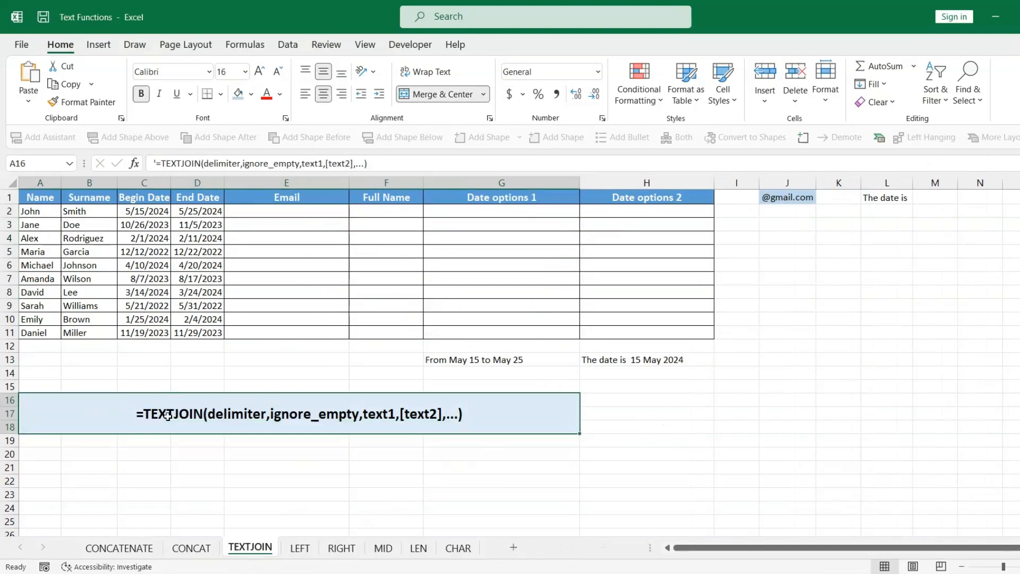
pyautogui.doubleClick(234, 414)
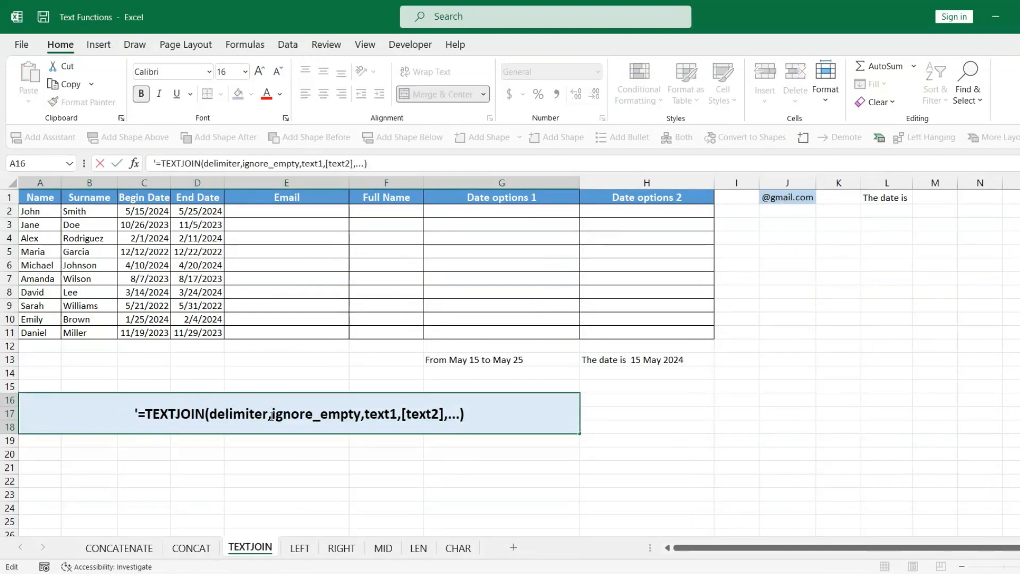
pyautogui.moveTo(271, 414); pyautogui.dragTo(306, 415)
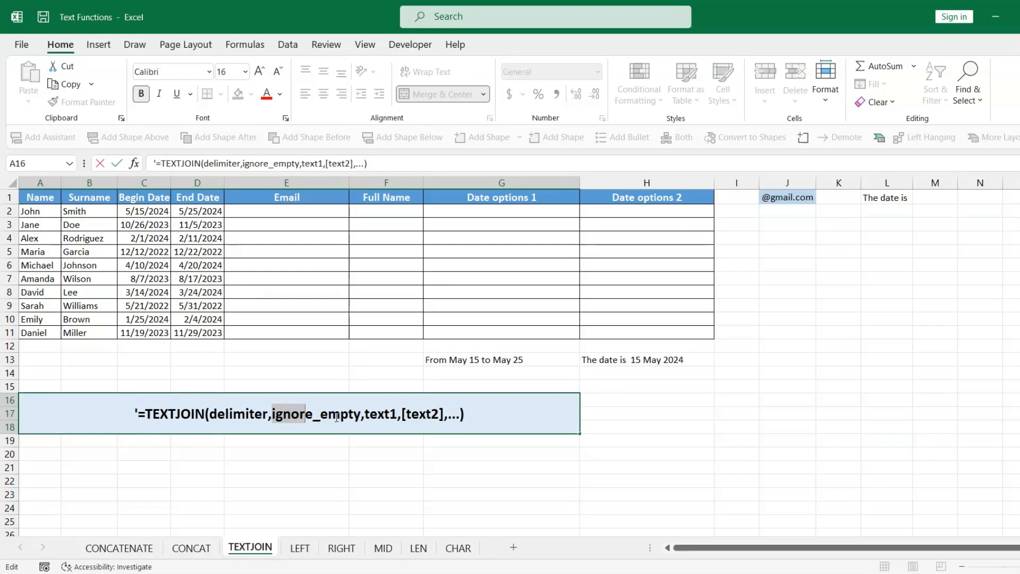
pyautogui.moveTo(371, 415); pyautogui.dragTo(456, 415)
# Step: Begin the E2 formula under Email with =TEXTJOIN("",TRUE,A2,B2
pyautogui.click(330, 211)
pyautogui.write('=TE')
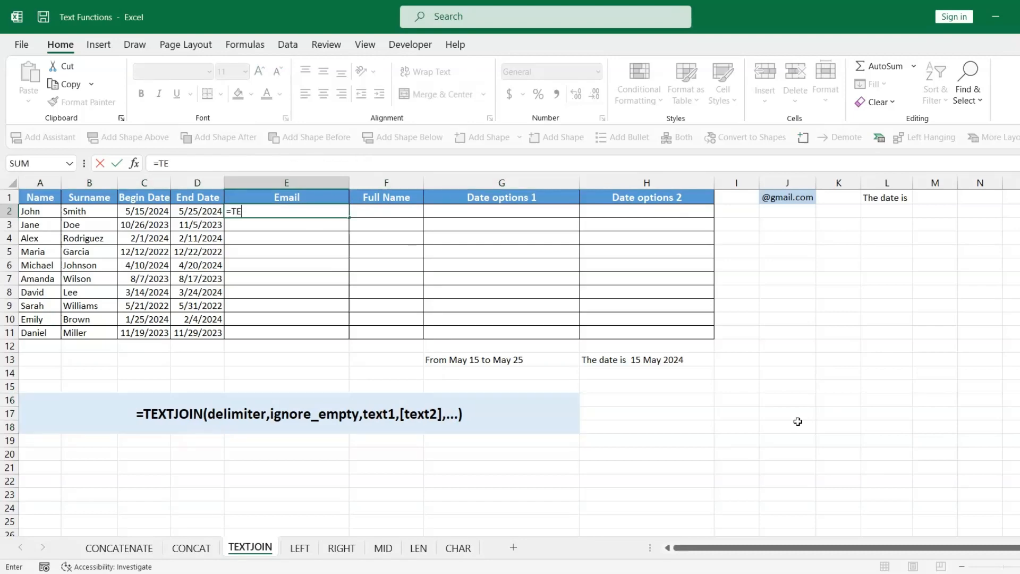
pyautogui.write('XTJOIN(')
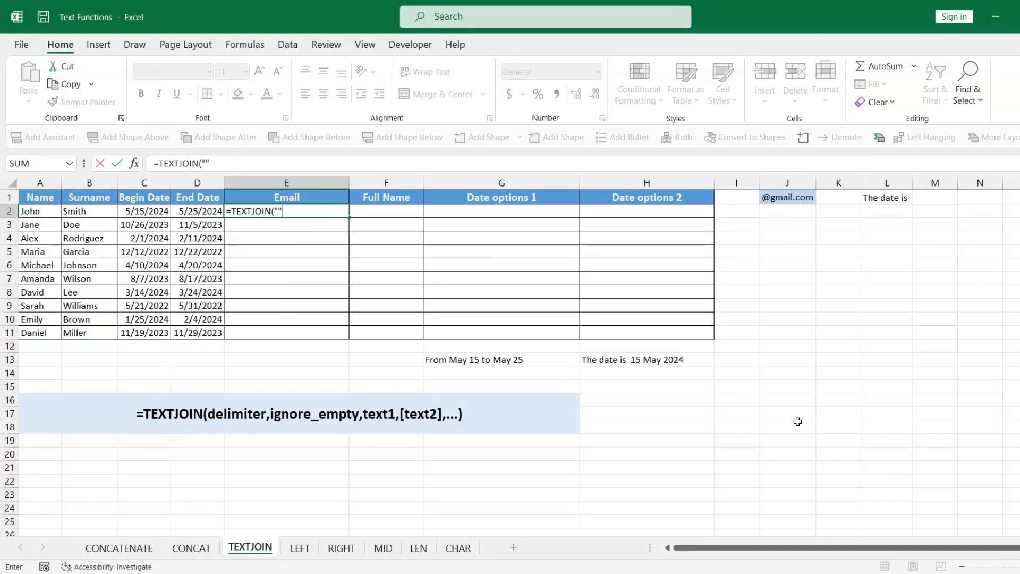
pyautogui.write('"",TRUE,')
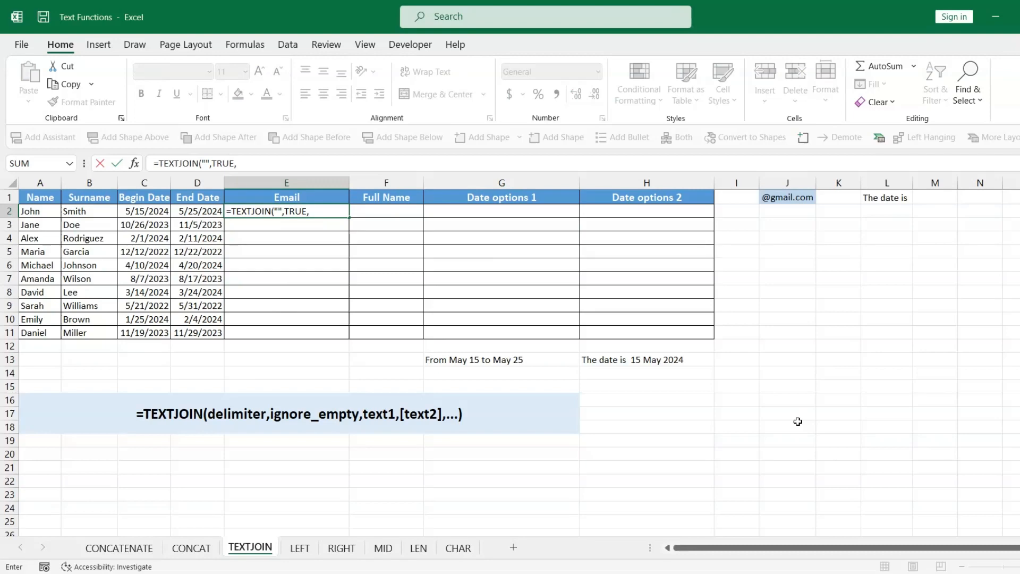
pyautogui.press('Left')
pyautogui.press('Left')
pyautogui.press('Left')
pyautogui.press('Left')
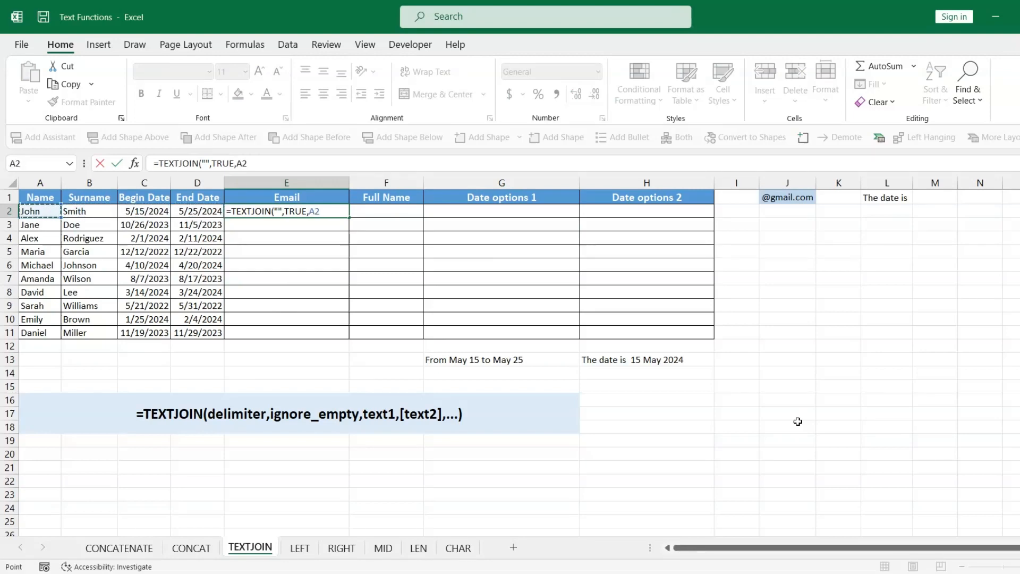
pyautogui.write(',')
pyautogui.press('Left')
pyautogui.press('Left')
pyautogui.press('Left')
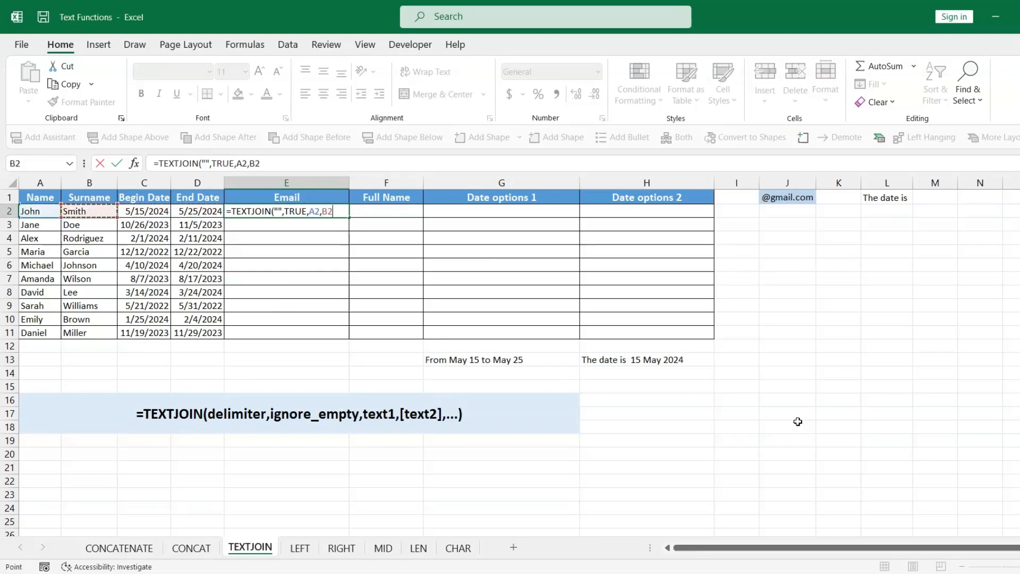
# Step: Complete the E2 formula with the absolute reference $J$1, and fill it down the Email column through row 11
pyautogui.write(',')
pyautogui.press('Right')
pyautogui.press('Right')
pyautogui.press('Right')
pyautogui.press('Right')
pyautogui.press('Right')
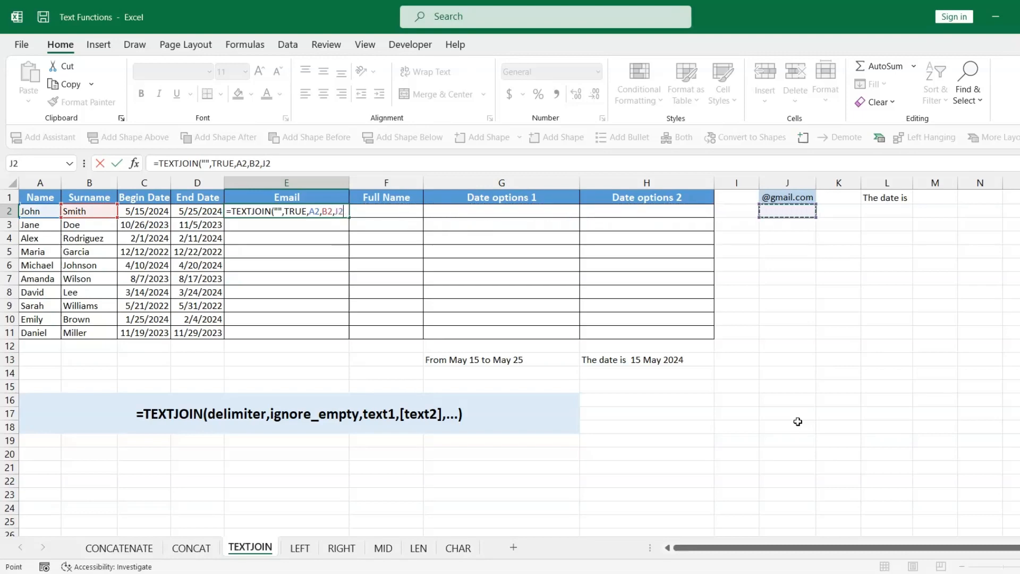
pyautogui.press('Up')
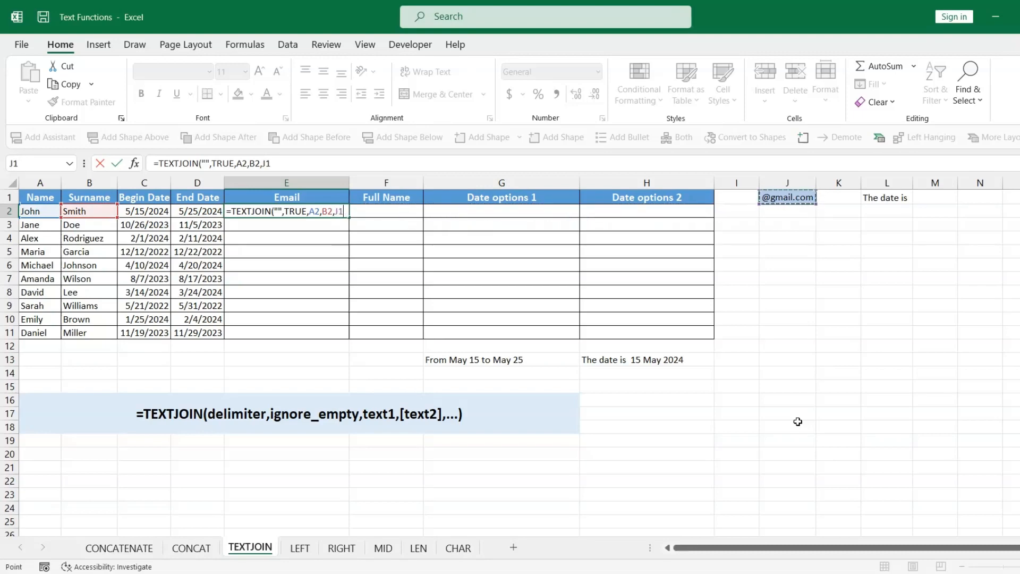
pyautogui.press('F4')
pyautogui.write(')')
pyautogui.press('Return')
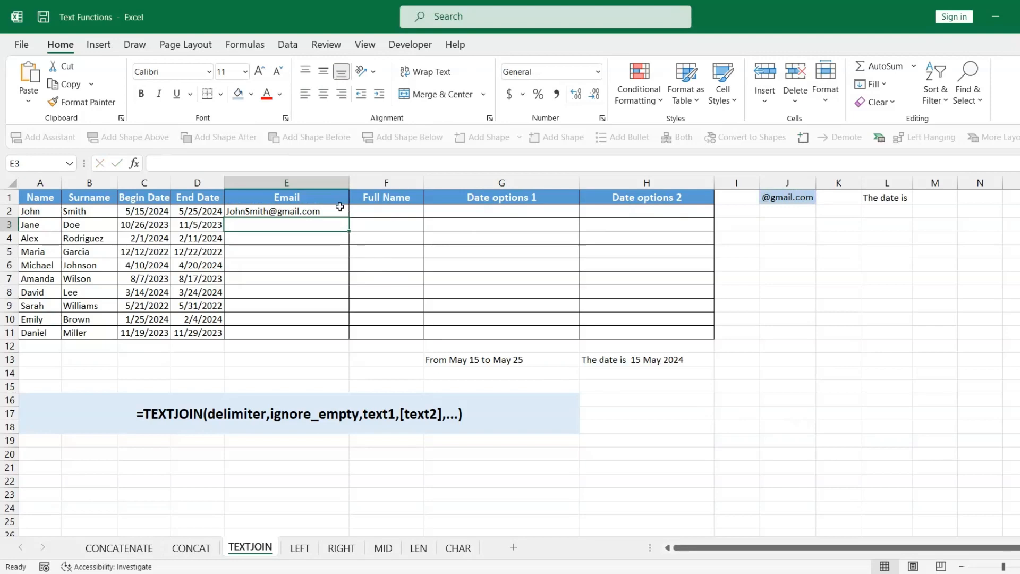
pyautogui.click(340, 211)
pyautogui.doubleClick(349, 218)
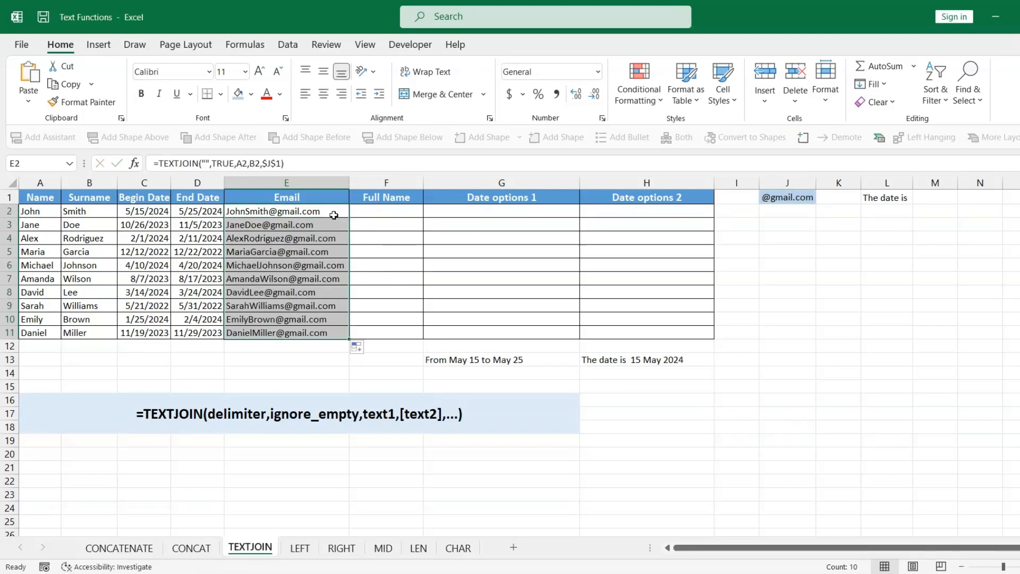
pyautogui.click(302, 211)
pyautogui.moveTo(265, 164); pyautogui.dragTo(284, 165)
pyautogui.write('"')
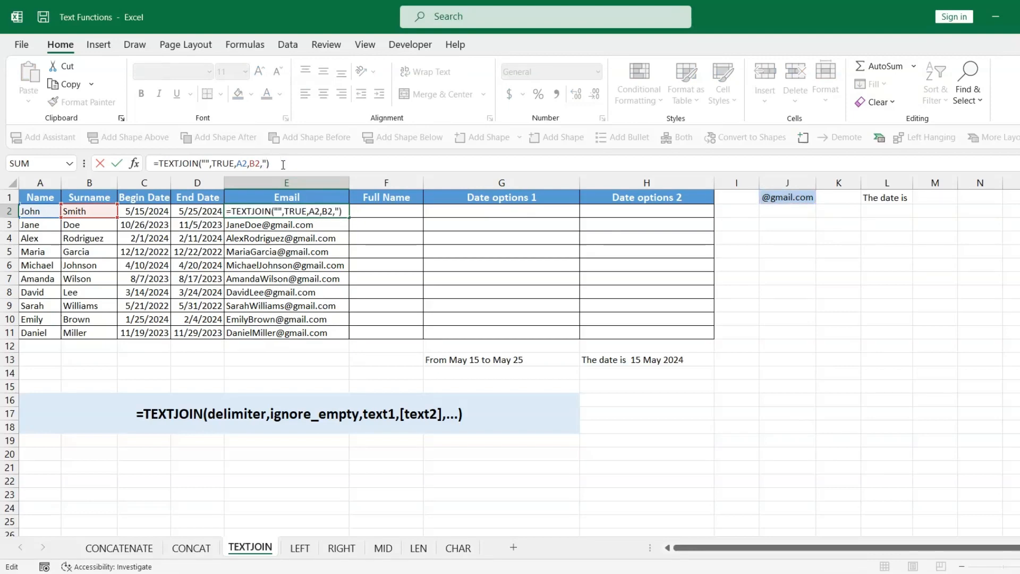
pyautogui.write('@')
pyautogui.write('gmail.')
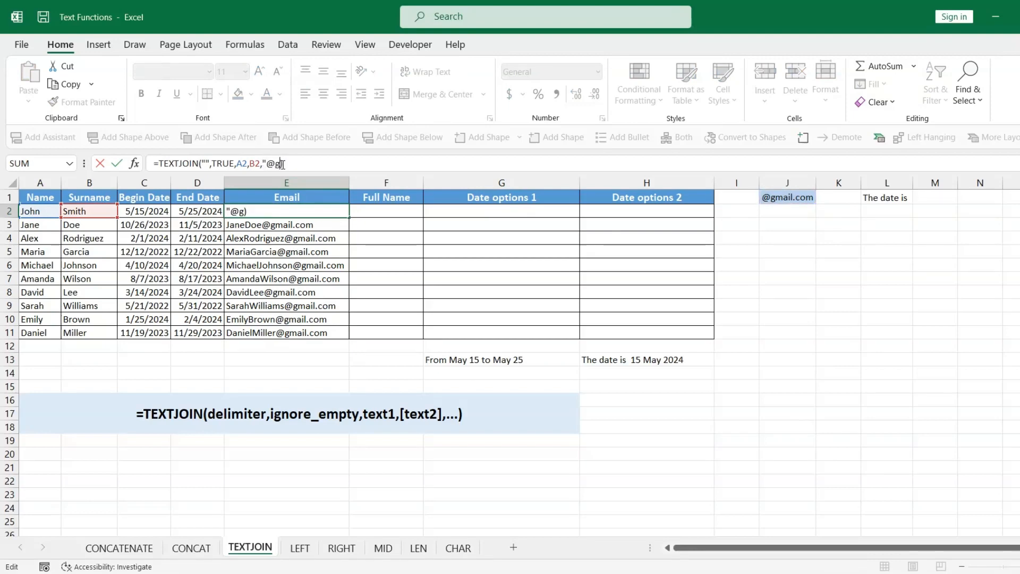
pyautogui.write('com"')
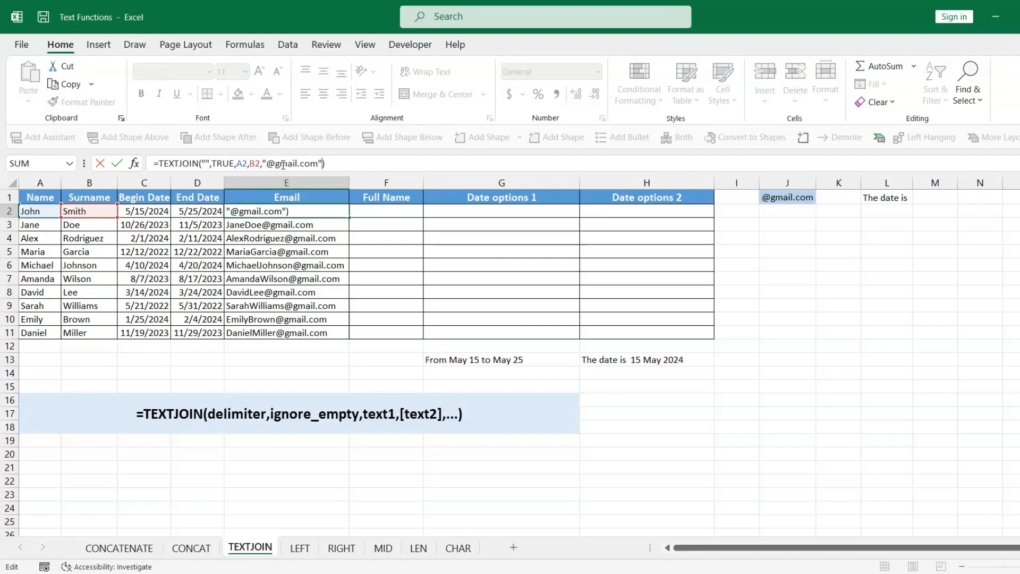
pyautogui.press('Return')
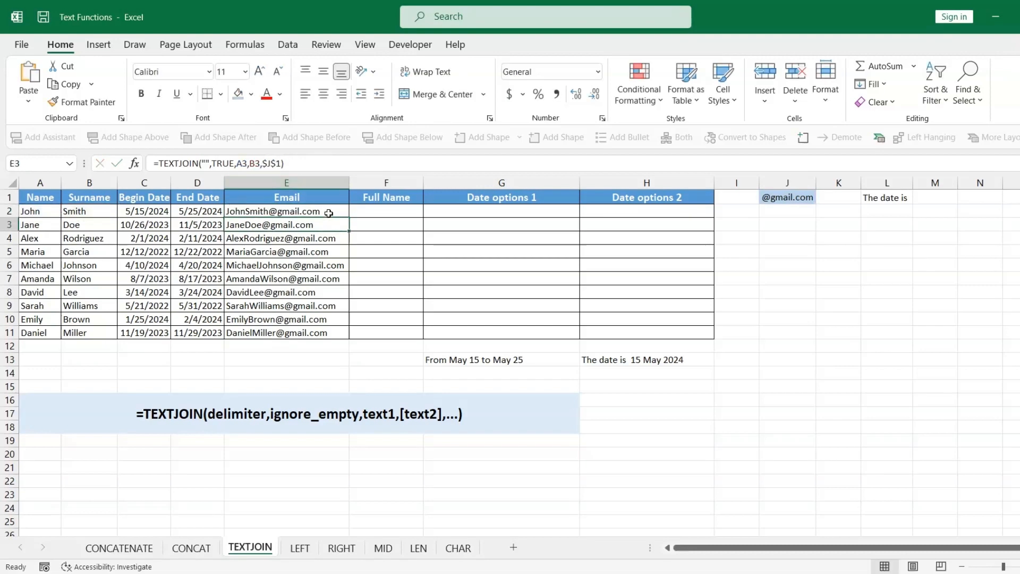
pyautogui.click(329, 213)
pyautogui.doubleClick(349, 218)
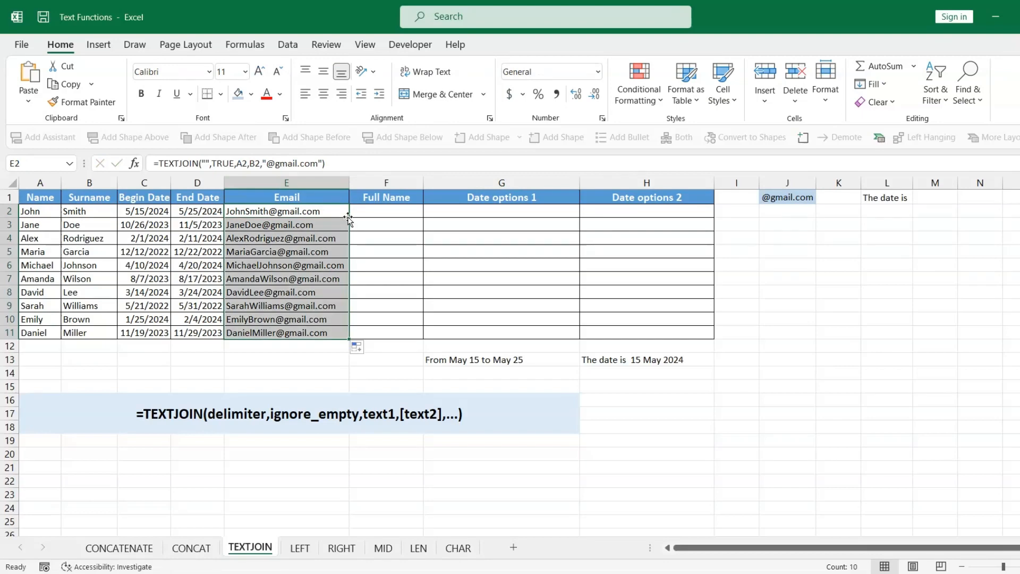
# Step: Begin the F2 formula under Full Name with =TEXTJOIN(" ",TRUE,A2
pyautogui.click(391, 213)
pyautogui.write('=')
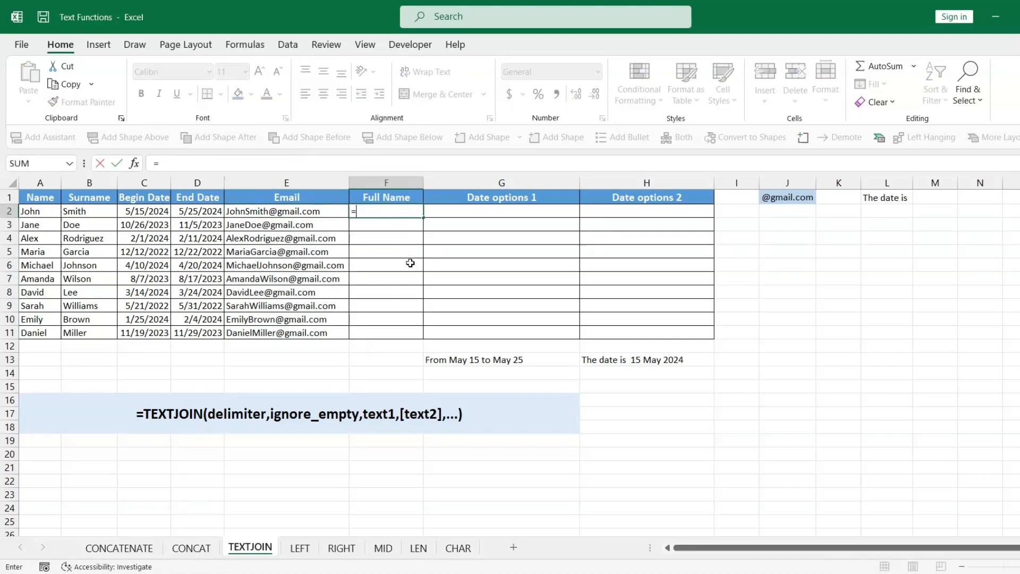
pyautogui.write('TEXTJOIN("')
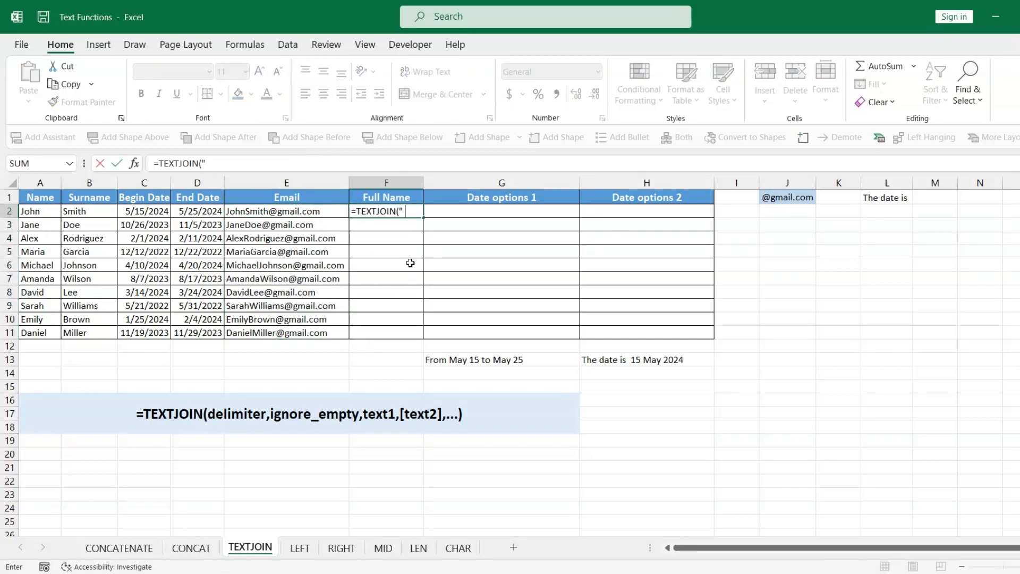
pyautogui.write(' ",TRUE,')
pyautogui.press('Left')
pyautogui.press('Left')
pyautogui.press('Left')
pyautogui.press('Left')
pyautogui.press('Left')
# Step: Add B2 to complete the F2 formula, and fill it down the Full Name column through row 11
pyautogui.write(',')
pyautogui.press('Left')
pyautogui.press('Left')
pyautogui.press('Left')
pyautogui.press('Left')
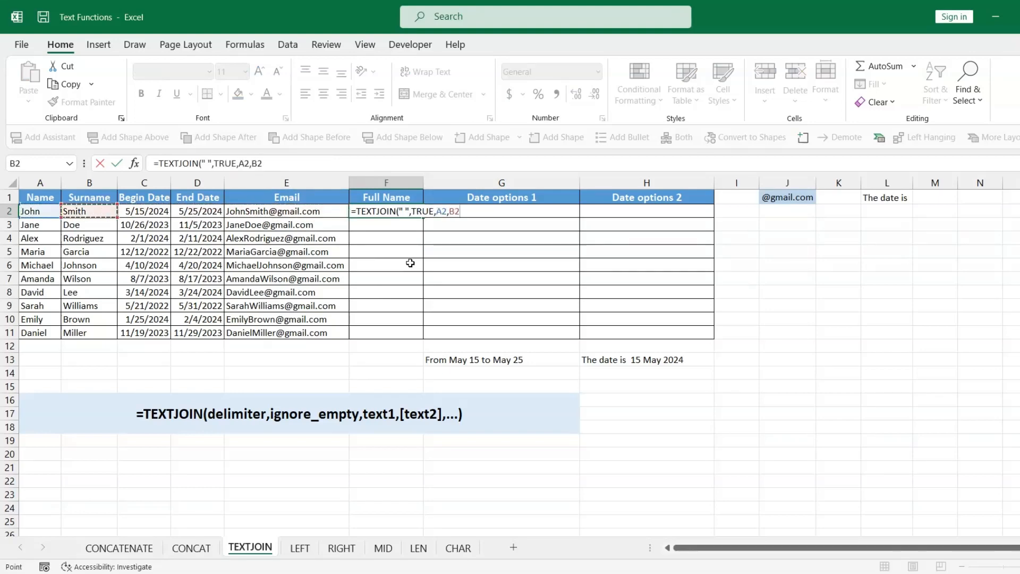
pyautogui.write(')')
pyautogui.press('Return')
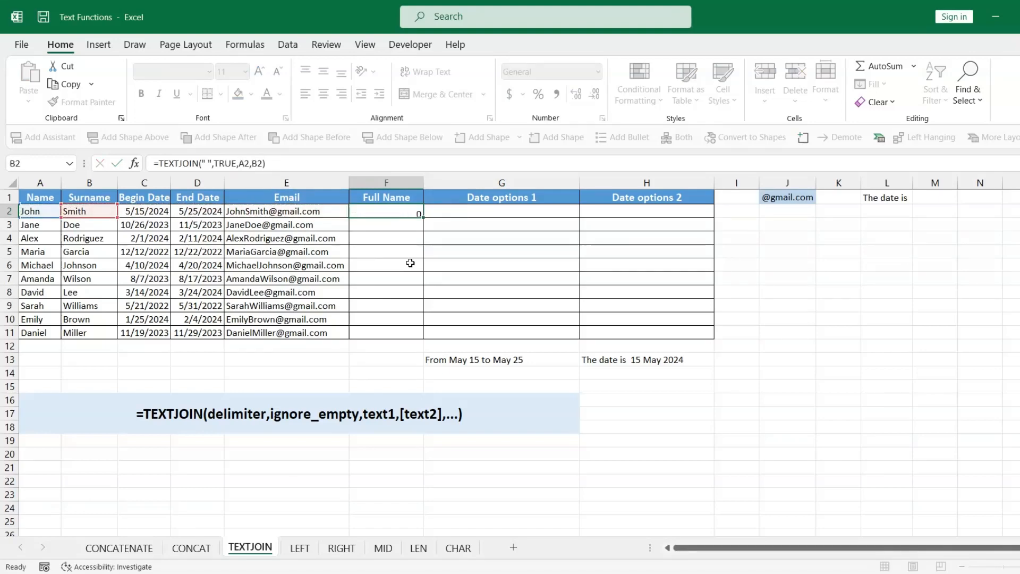
pyautogui.click(411, 213)
pyautogui.doubleClick(423, 218)
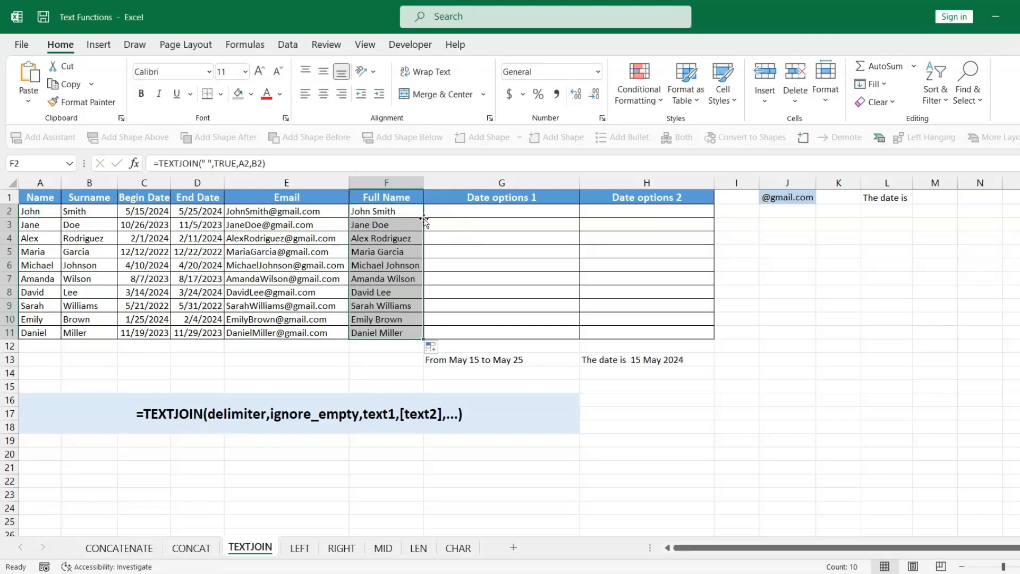
# Step: Begin the G2 formula under Date options 1 with =TEXTJOIN(" ",TRUE,"From
pyautogui.click(432, 213)
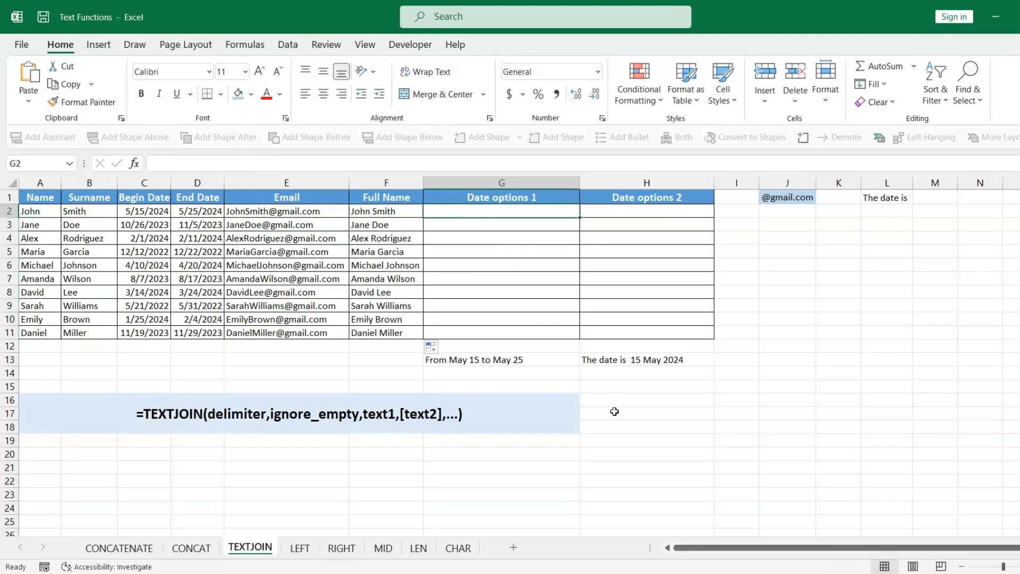
pyautogui.click(492, 359)
pyautogui.click(473, 212)
pyautogui.write('=')
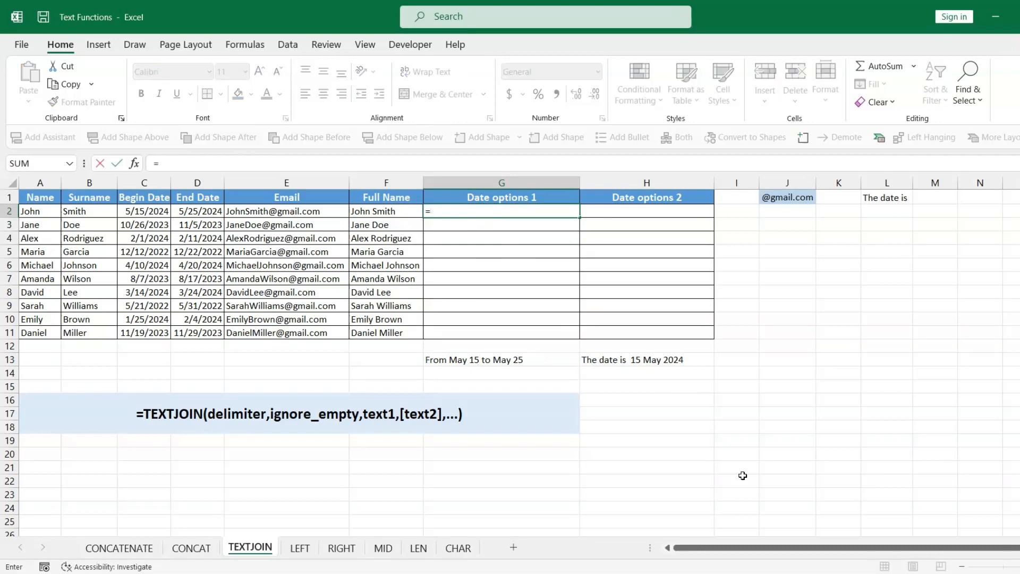
pyautogui.write('TEXTJOIN')
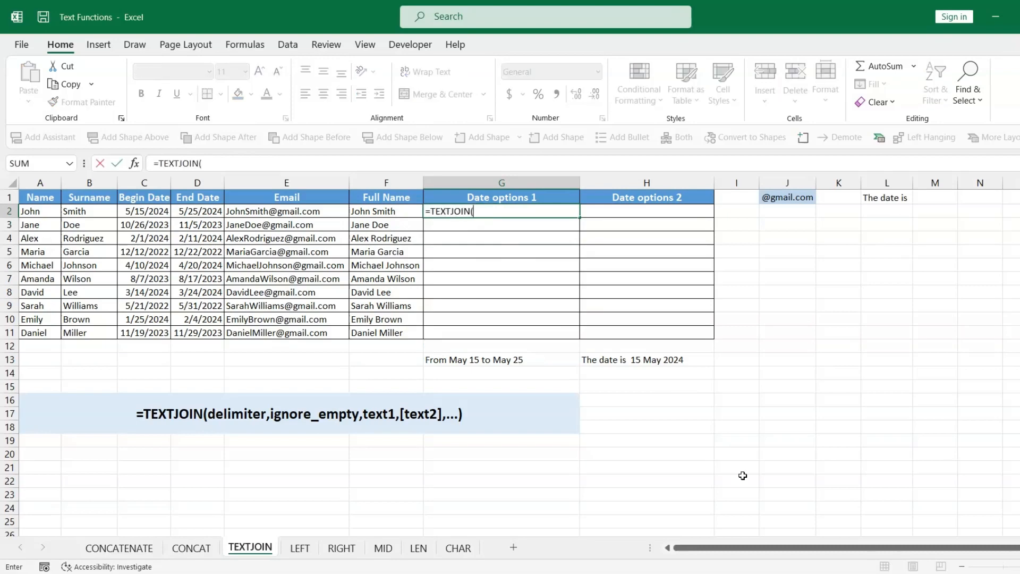
pyautogui.write('(" ",TRUE,"From')
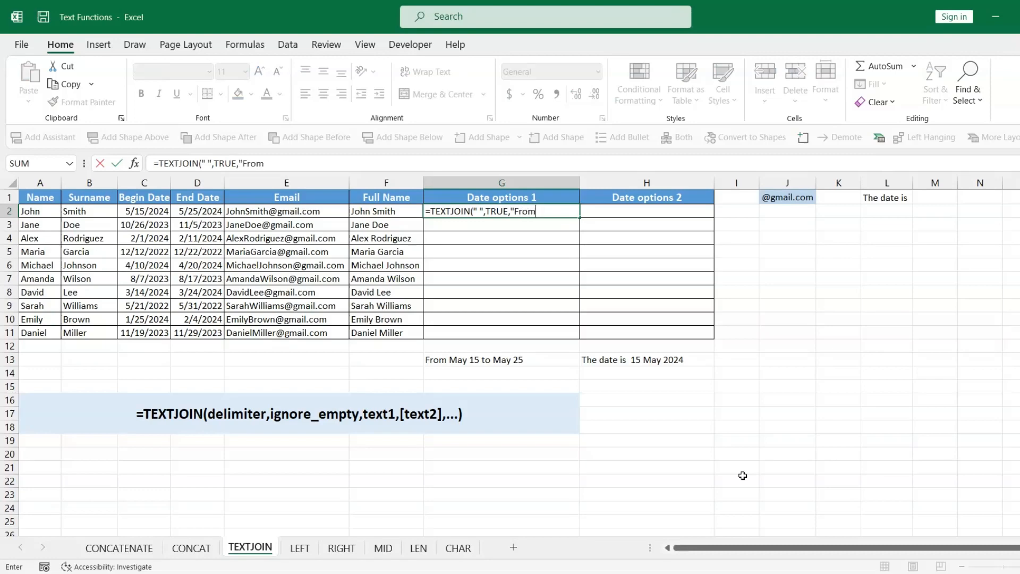
# Step: Close the "From" text in the G2 formula, and add TEXT(C2,"mmm dd") for the begin date
pyautogui.write('",TEXT(')
pyautogui.press('Left')
pyautogui.press('Left')
pyautogui.press('Left')
pyautogui.press('Left')
pyautogui.write(',')
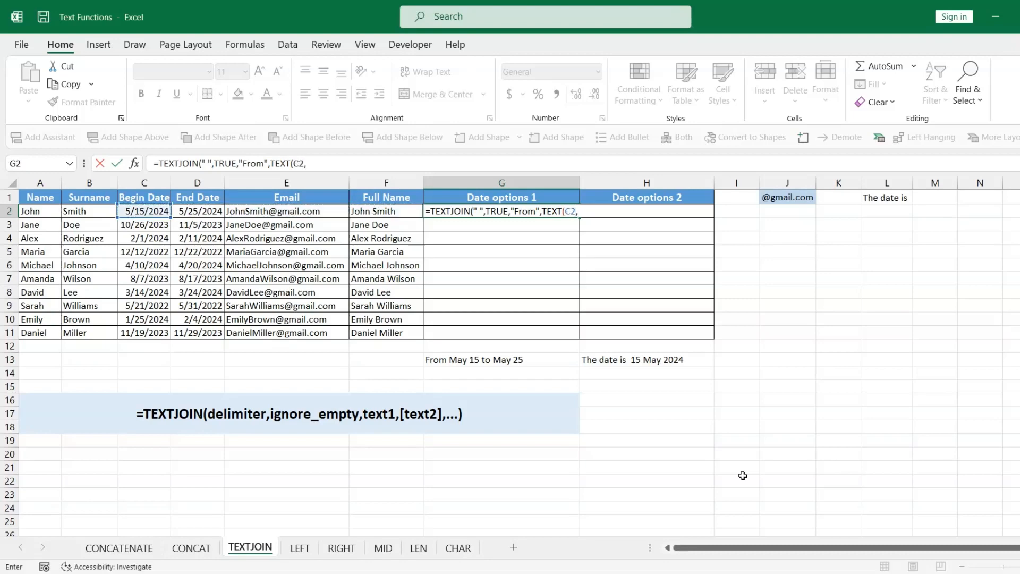
pyautogui.write('"mmm')
pyautogui.write(' dd").')
# Step: Add the text "to" to the G2 formula, and replace the period before it with a comma
pyautogui.write('"),"')
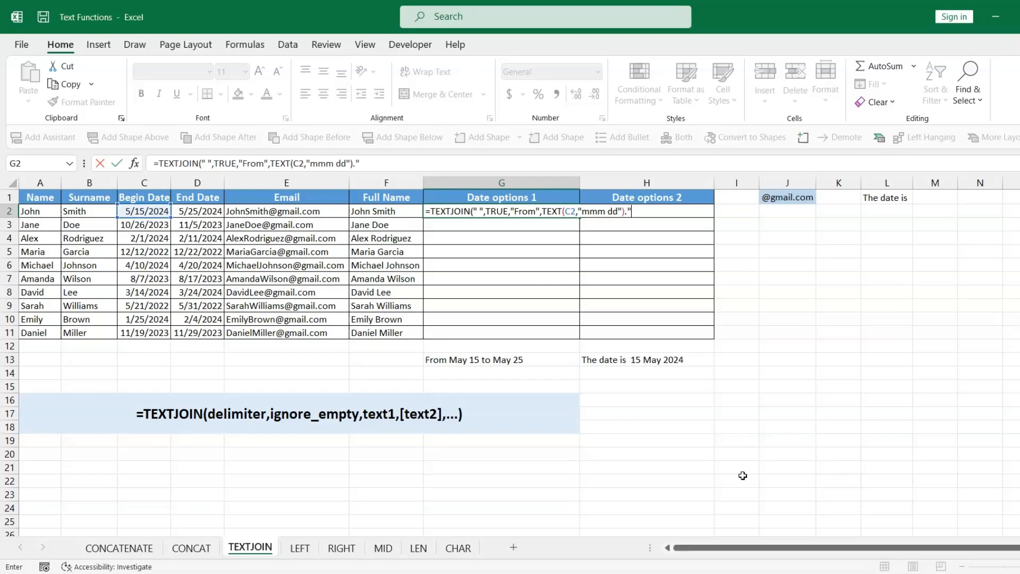
pyautogui.write('to')
pyautogui.click(629, 212)
pyautogui.press('BackSpace')
pyautogui.write(',')
pyautogui.click(654, 207)
# Step: Complete the G2 formula with TEXT(D2,"mmm dd"), and fill it down the Date options 1 column through row 11
pyautogui.write(',TEXT')
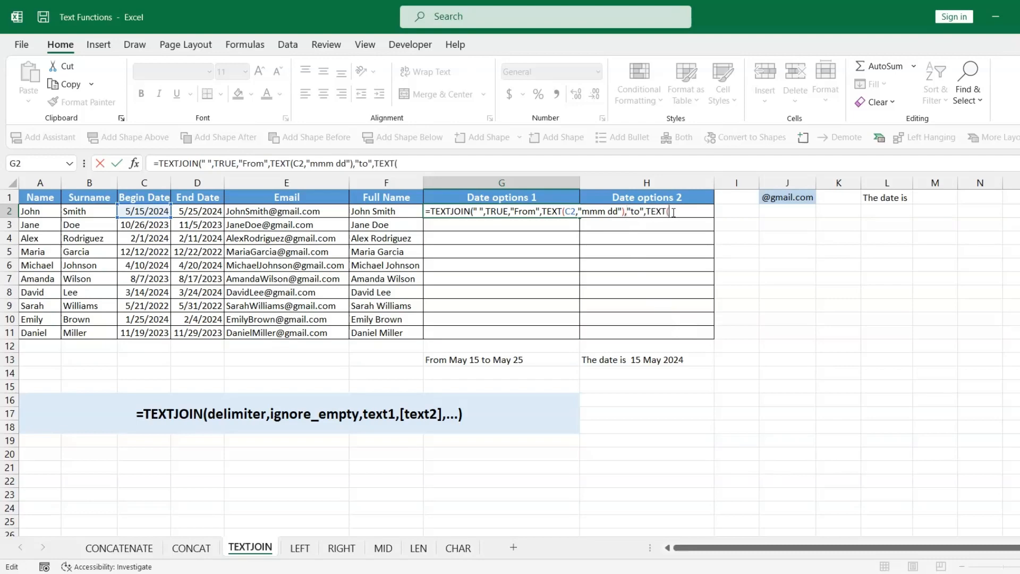
pyautogui.write('(')
pyautogui.click(198, 211)
pyautogui.write(',"')
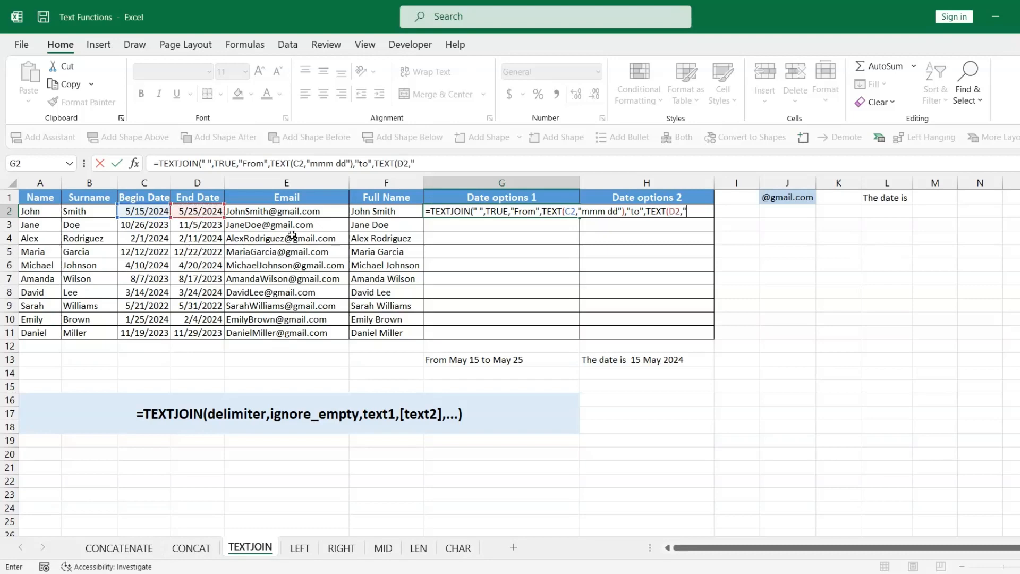
pyautogui.write(',,,')
pyautogui.press('BackSpace')
pyautogui.write('mmm dd"))')
pyautogui.press('Return')
pyautogui.click(550, 212)
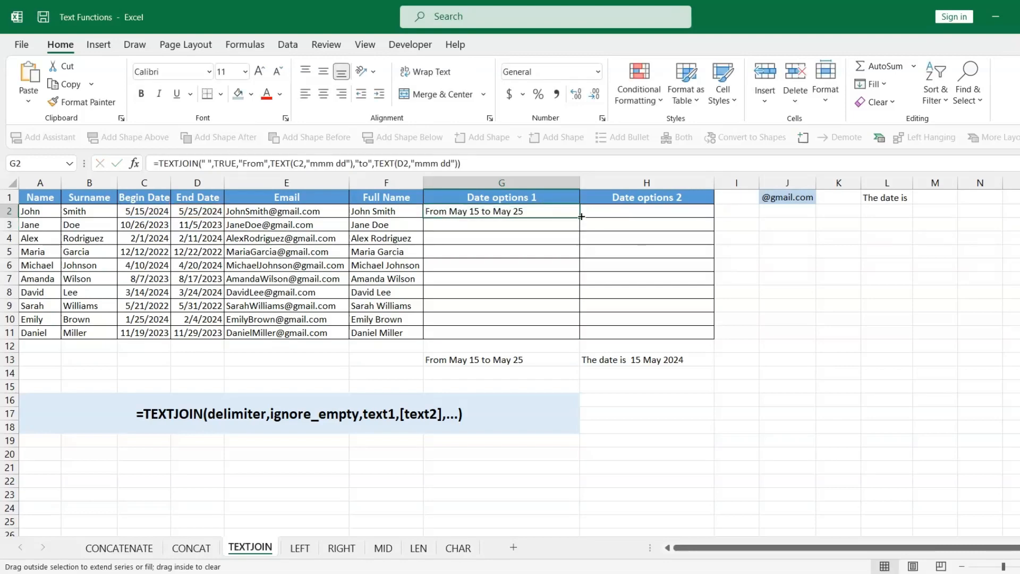
pyautogui.doubleClick(581, 216)
# Step: Begin the H2 formula under Date options 2 with =TEXTJOIN(" ",TRUE, using a space as the delimiter
pyautogui.click(638, 359)
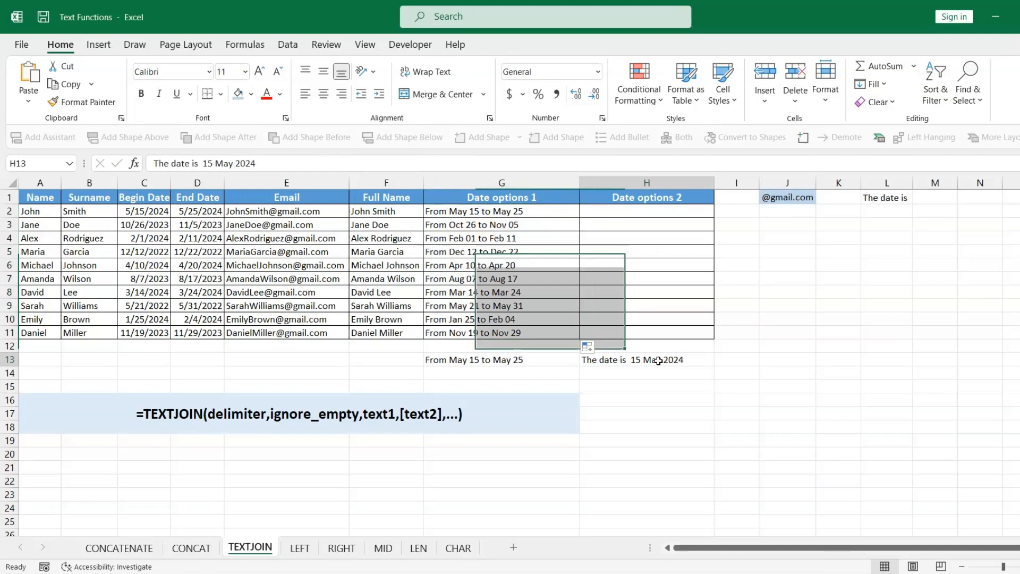
pyautogui.click(640, 212)
pyautogui.write('=TEXTJOIN("')
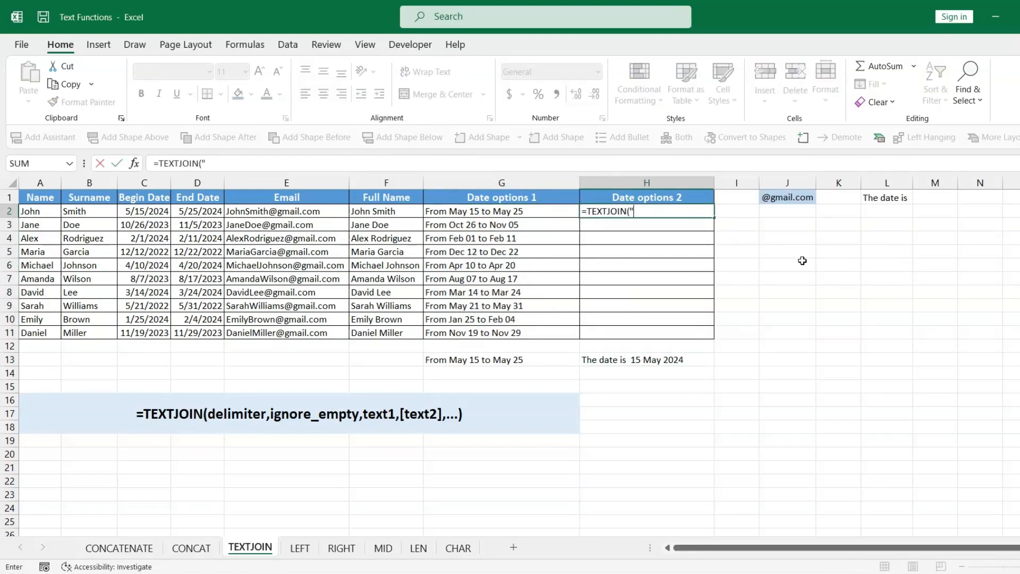
pyautogui.write(' ",TRUE')
pyautogui.write(',')
pyautogui.write('TE')
pyautogui.press('BackSpace')
pyautogui.press('BackSpace')
# Step: Add the absolute reference $L$1 to the H2 formula as its first text argument
pyautogui.press('Right')
pyautogui.press('Right')
pyautogui.press('Right')
pyautogui.press('Right')
pyautogui.press('Up')
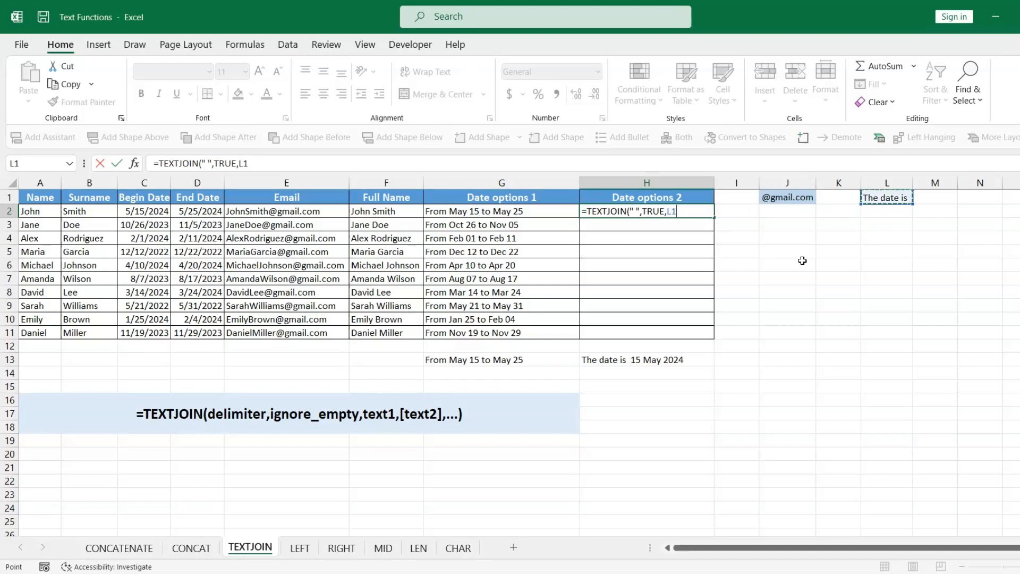
pyautogui.press('F4')
# Step: Add a nested TEXT function that references C2 to the H2 formula
pyautogui.write(',TEXT')
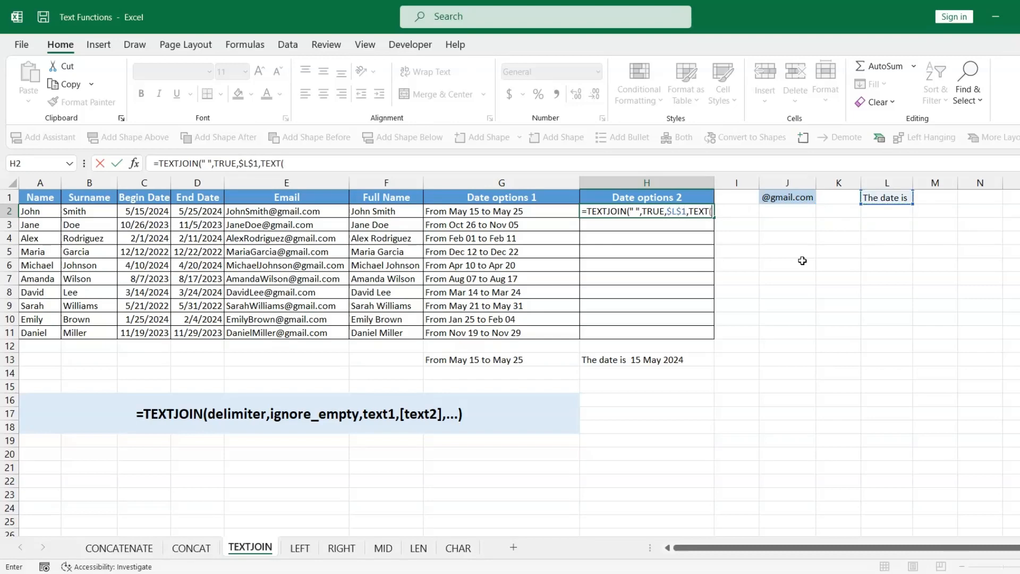
pyautogui.write('(')
pyautogui.press('Left')
pyautogui.press('Left')
pyautogui.press('Left')
pyautogui.press('Left')
pyautogui.press('Left')
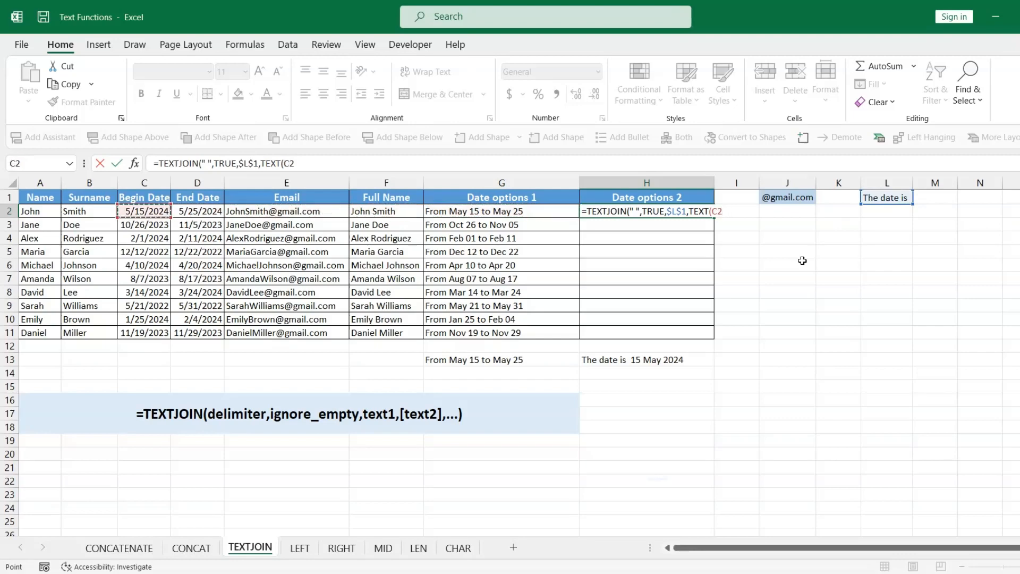
# Step: Complete the H2 formula with the format "dd mmm yyyy", and fill it down the Date options 2 column through row 11
pyautogui.write(',')
pyautogui.write('"dd')
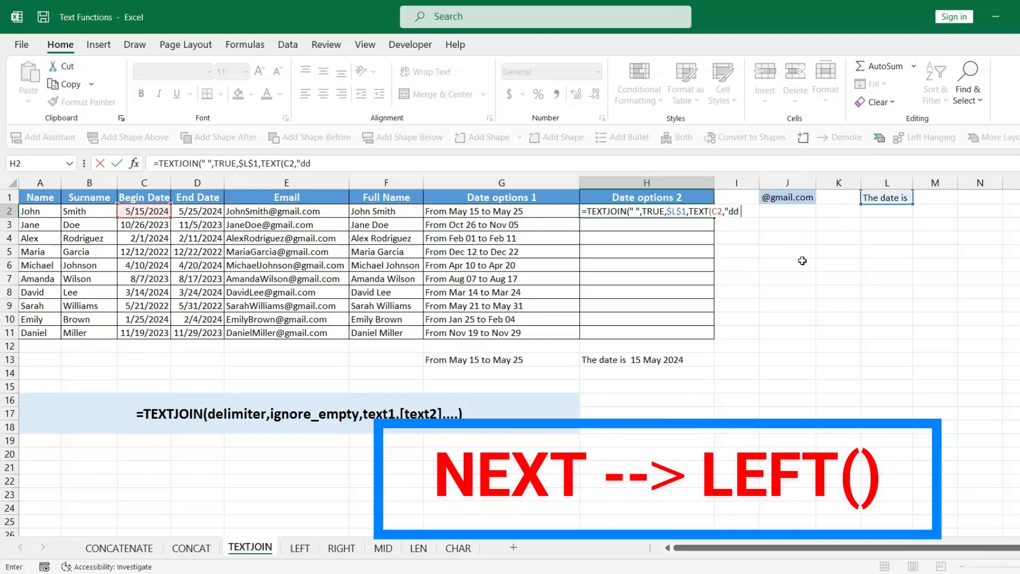
pyautogui.write(' mmm yyyy')
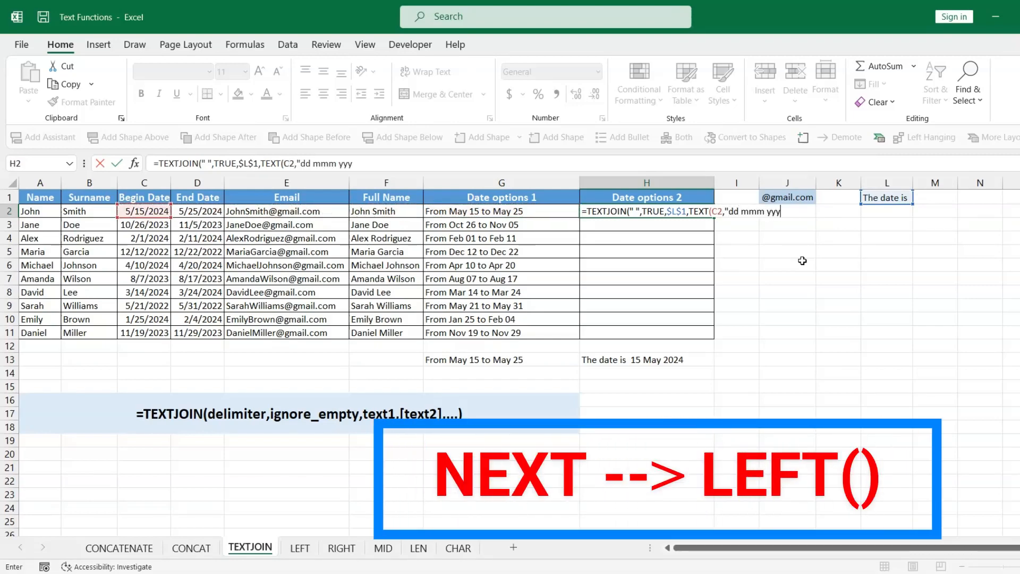
pyautogui.write('"))')
pyautogui.press('Return')
pyautogui.click(709, 211)
pyautogui.doubleClick(715, 219)
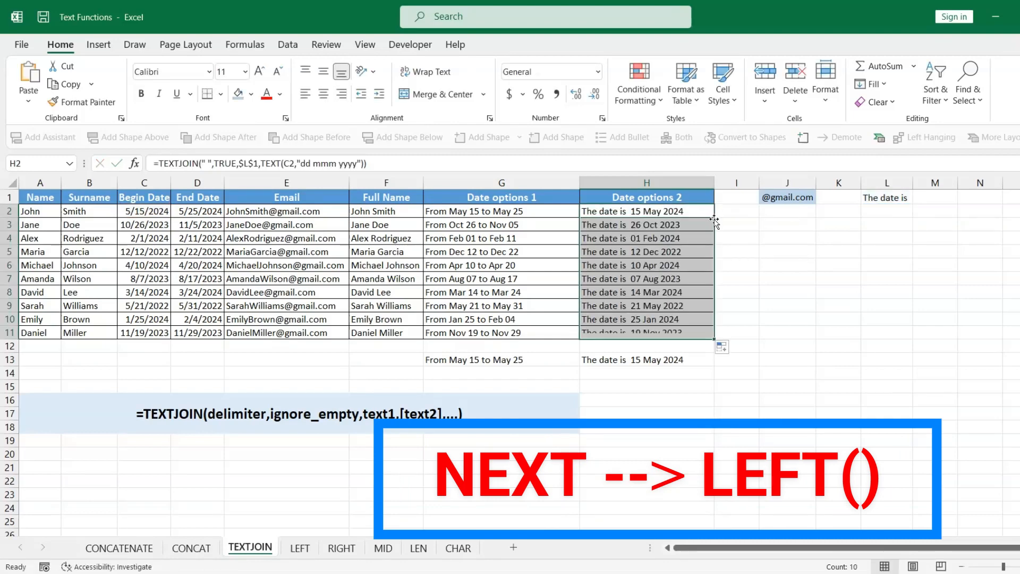
pyautogui.click(659, 250)
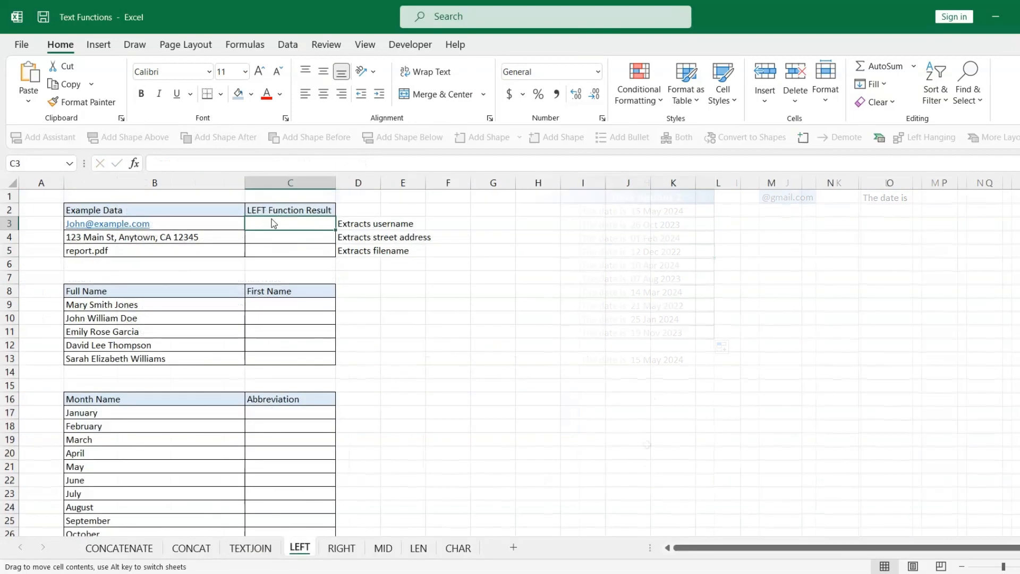
# Step: On the LEFT sheet, enter =LEFT(B3,4) in C3 to extract the username
pyautogui.click(270, 213)
pyautogui.click(273, 228)
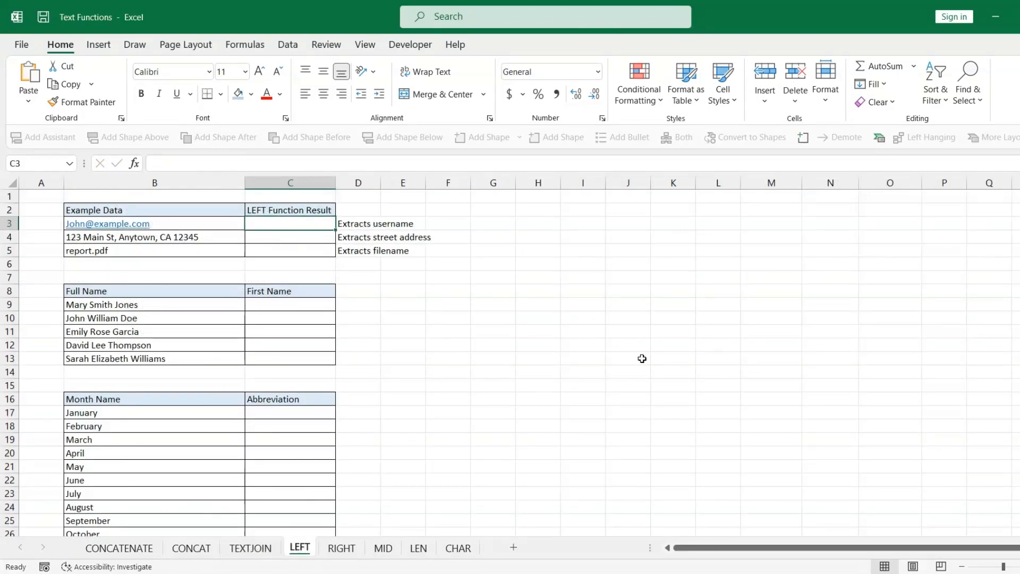
pyautogui.write('=L')
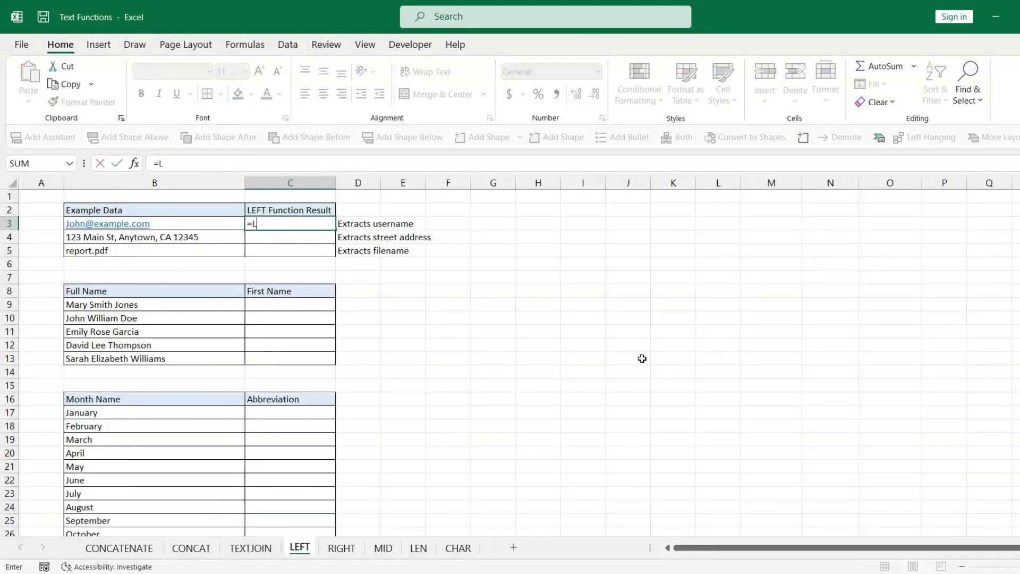
pyautogui.write('EFT(B3,')
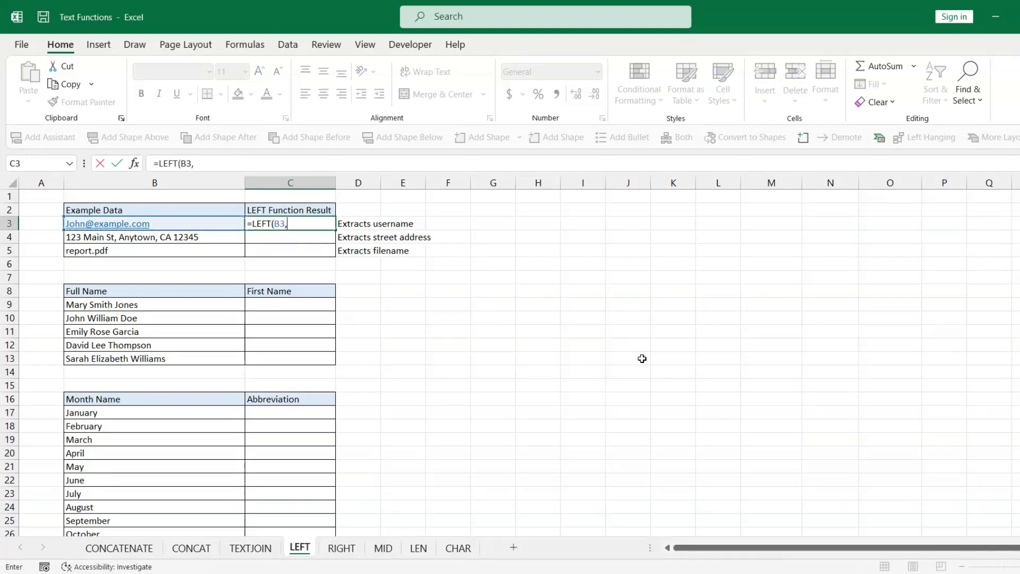
pyautogui.write('4)')
pyautogui.press('Return')
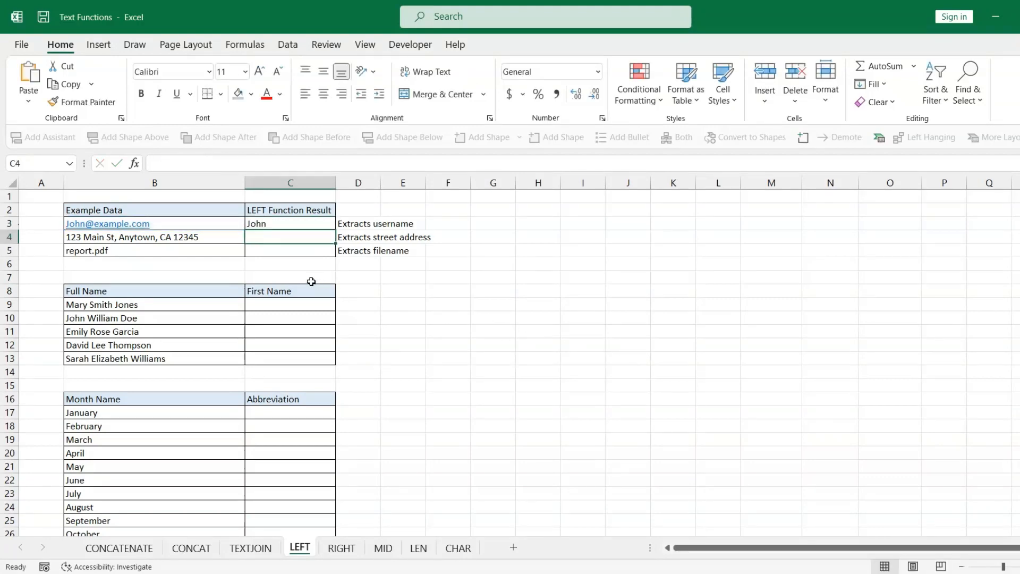
# Step: Enter =LEFT(B5,5) in C5 to extract part of the filename
pyautogui.click(275, 250)
pyautogui.write('=')
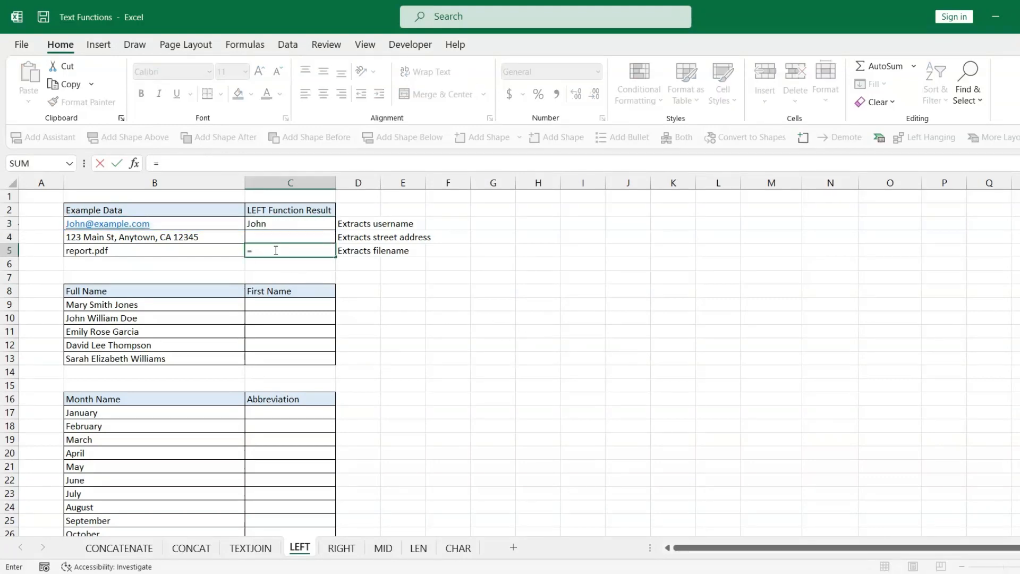
pyautogui.write('LEFT(')
pyautogui.press('Left')
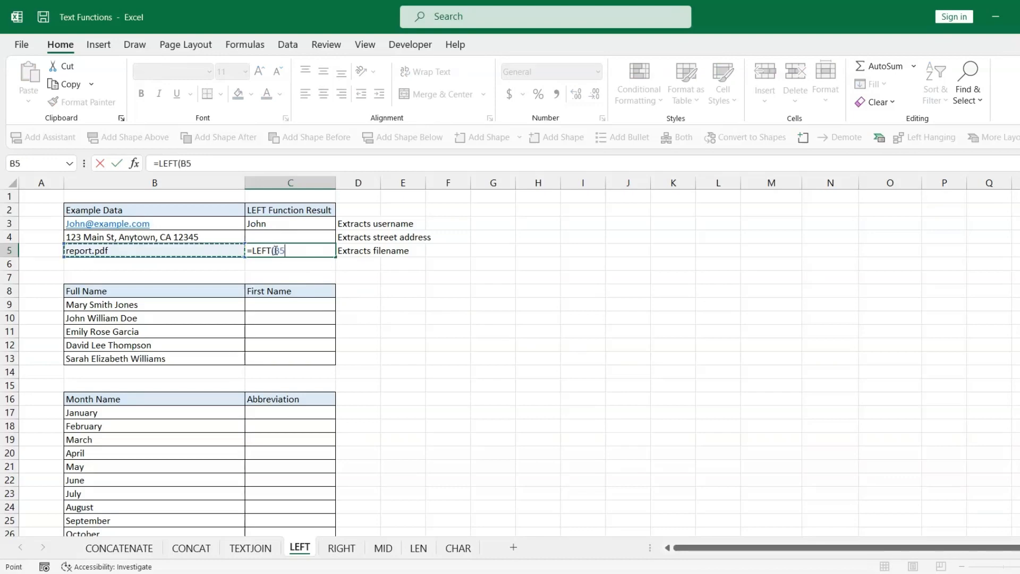
pyautogui.write(',')
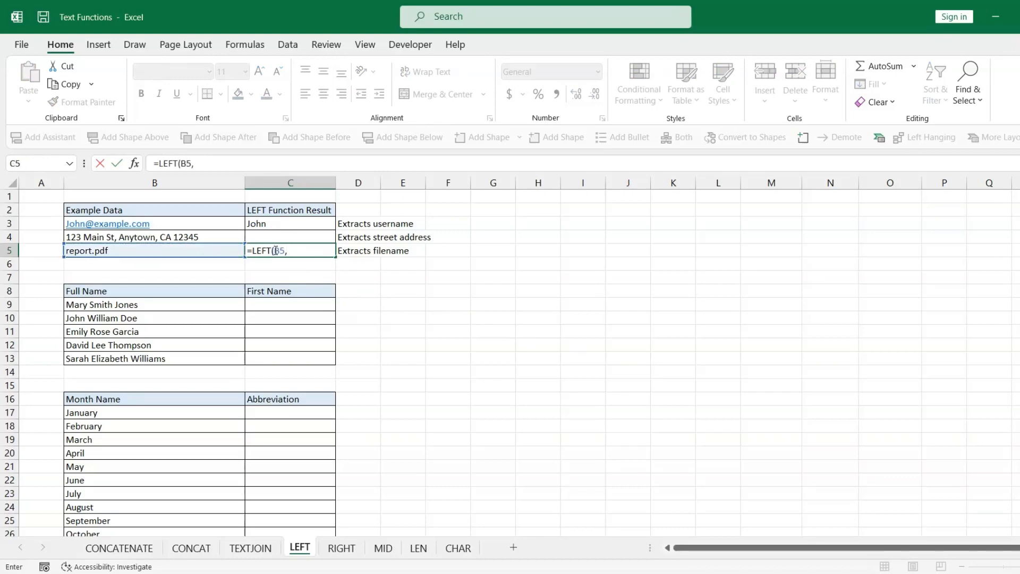
pyautogui.write('5)')
pyautogui.press('Return')
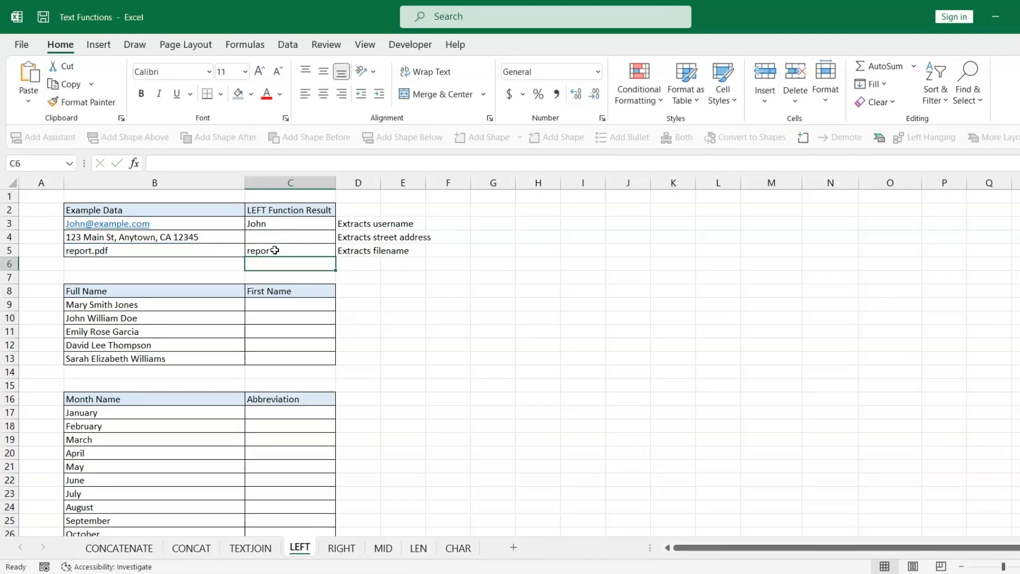
# Step: Clear the trial formulas from C3:C5 under LEFT Function Result
pyautogui.moveTo(269, 224); pyautogui.dragTo(273, 251)
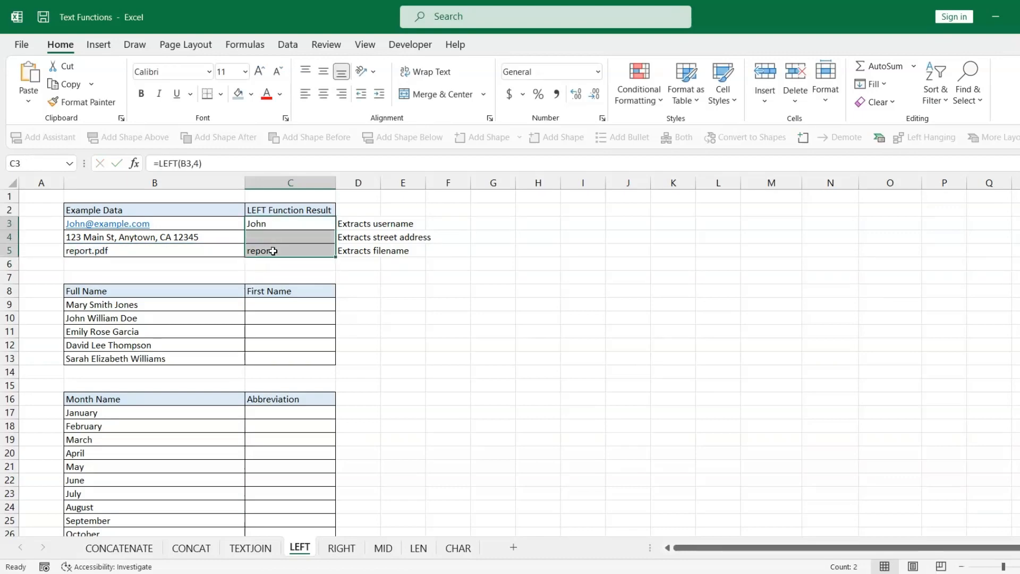
pyautogui.press('Delete')
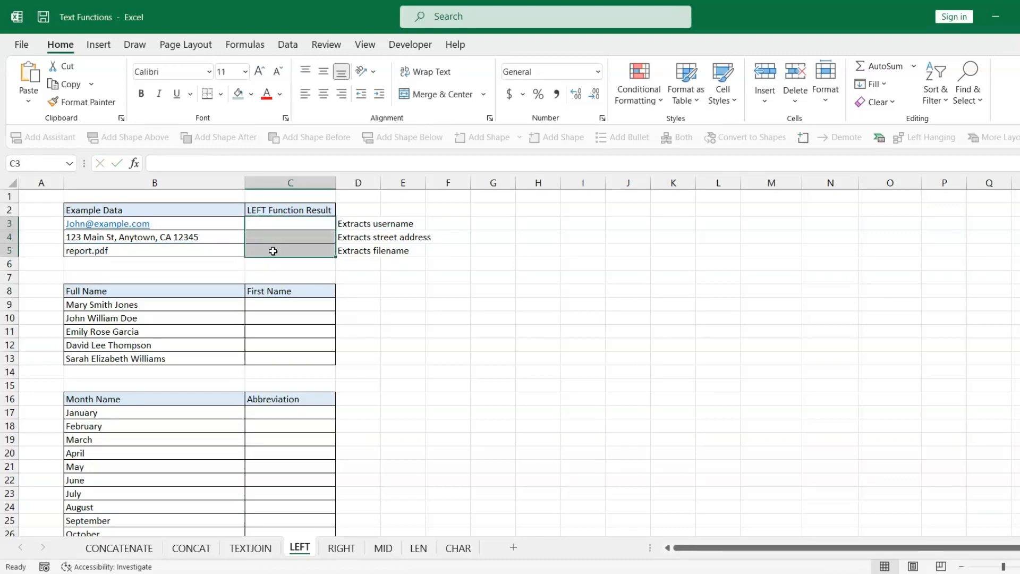
# Step: Enter =LEFT(B3,FIND("@",B3)-1) in C3 to extract the username before the @ sign
pyautogui.click(274, 226)
pyautogui.write('=')
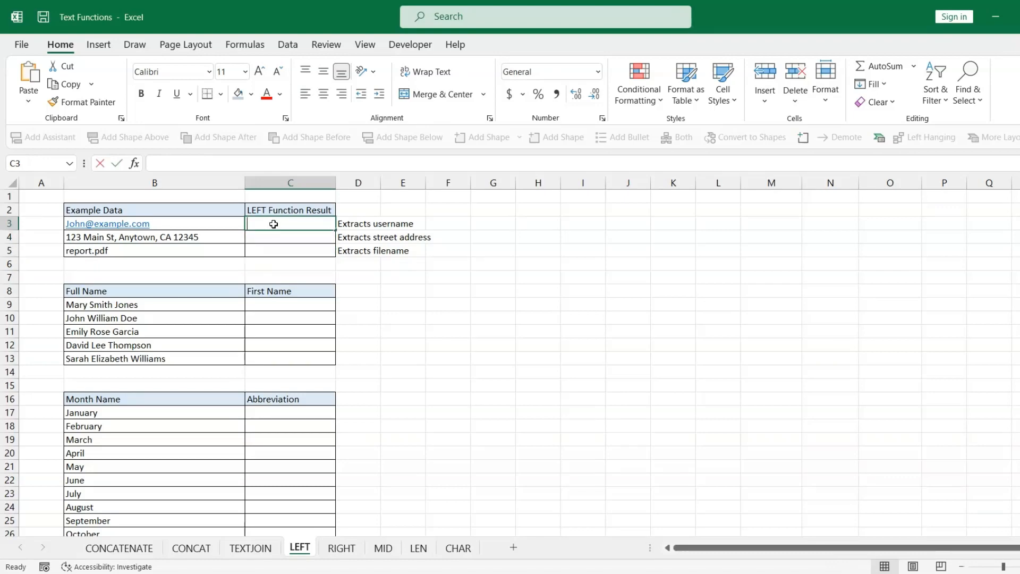
pyautogui.write('LEFT(')
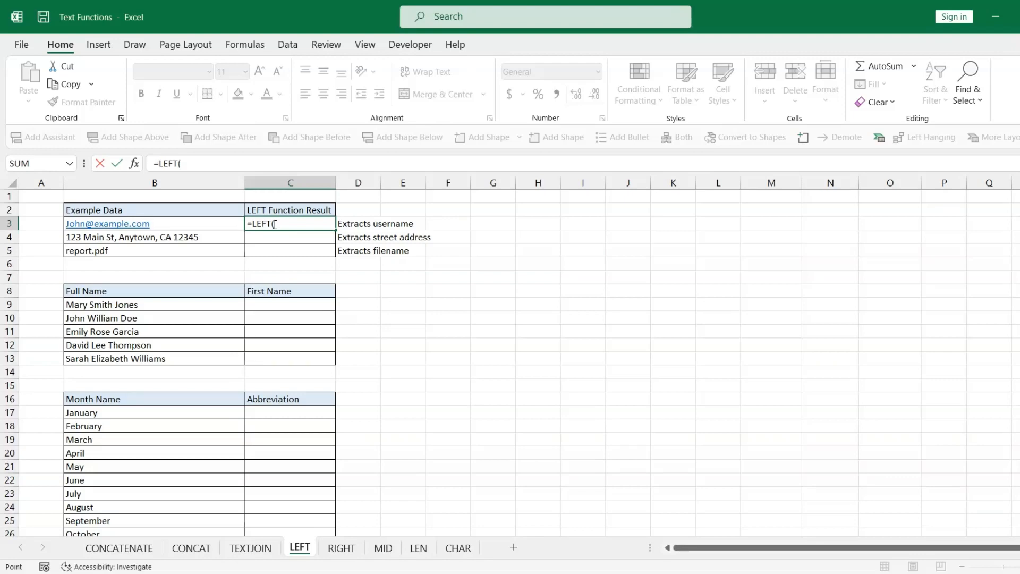
pyautogui.press('Left')
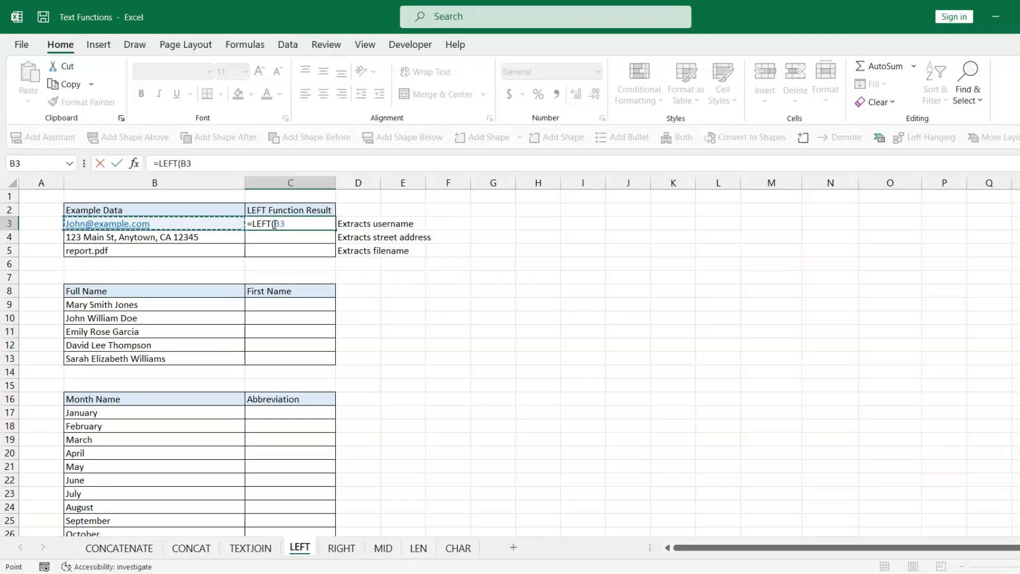
pyautogui.write(',FIND')
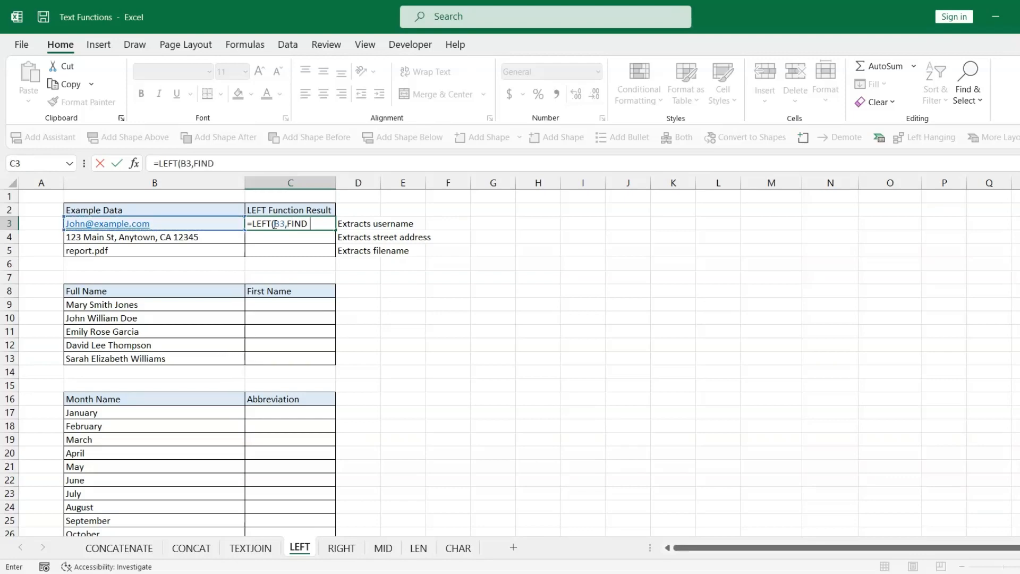
pyautogui.write(' "@",')
pyautogui.press('Left')
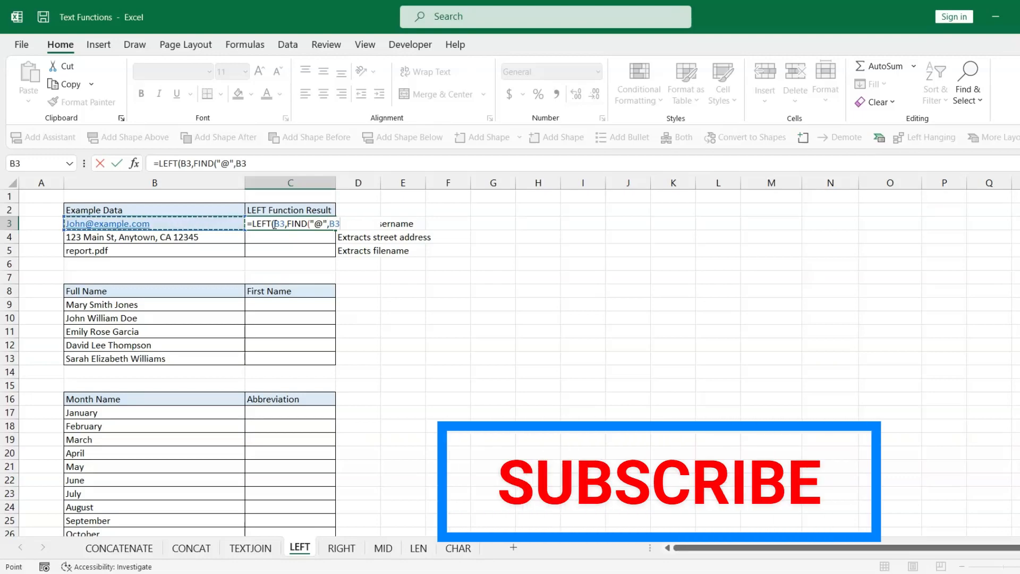
pyautogui.write(')-1)')
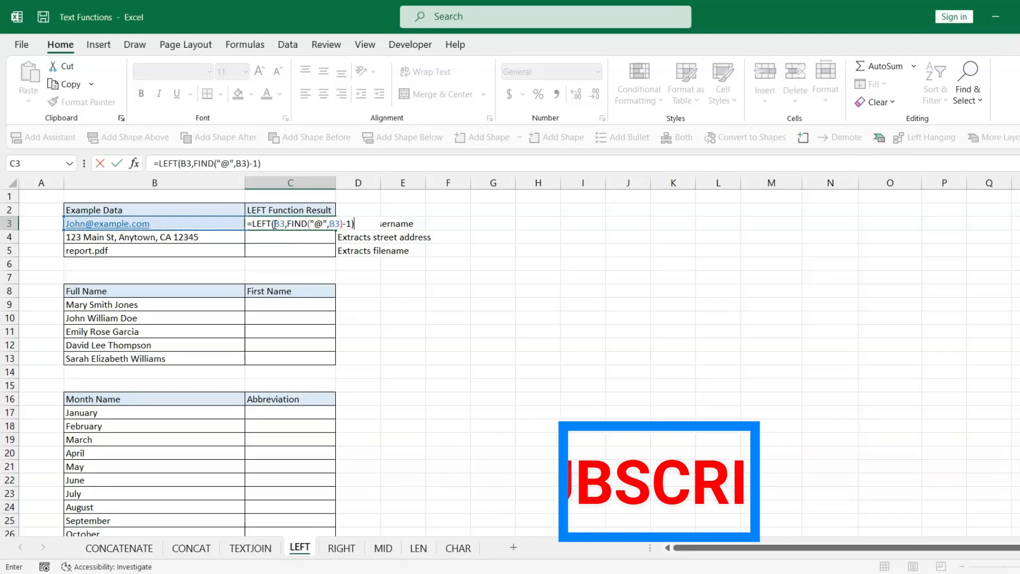
pyautogui.press('Return')
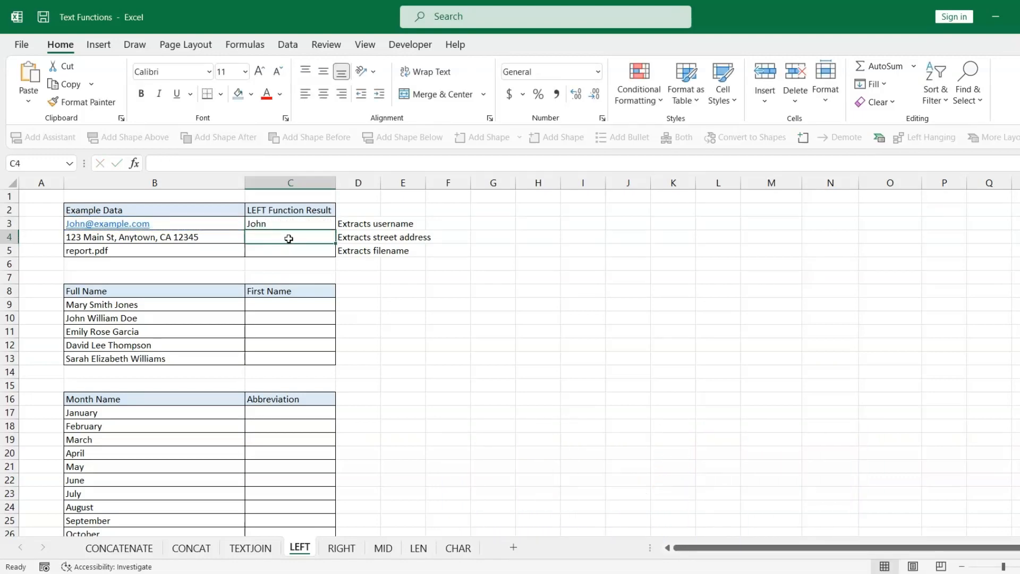
# Step: Enter =LEFT(B4,FIND(",",B4)-1) in C4 to extract the street address before the comma
pyautogui.write('=LEFT')
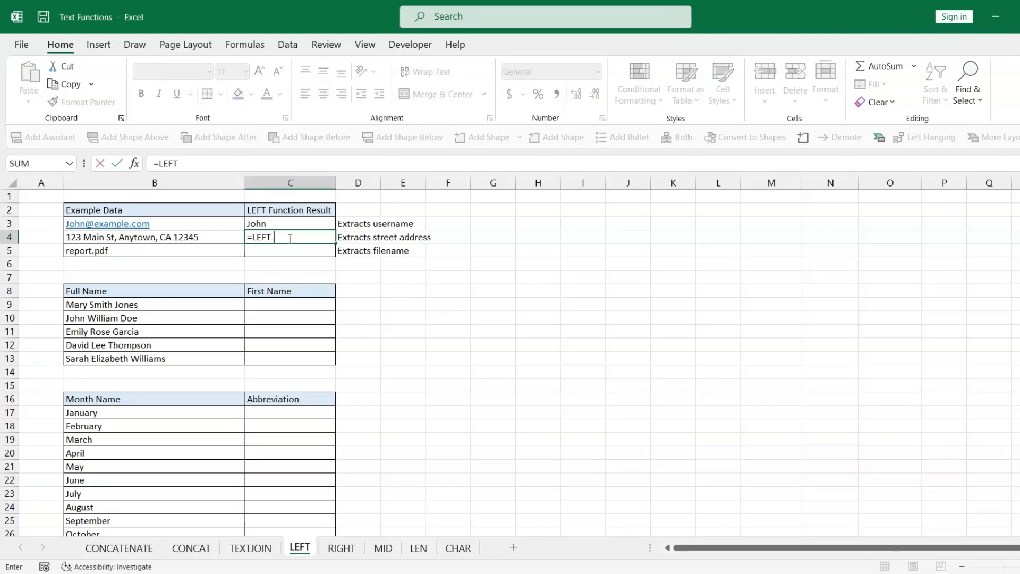
pyautogui.write('(B4')
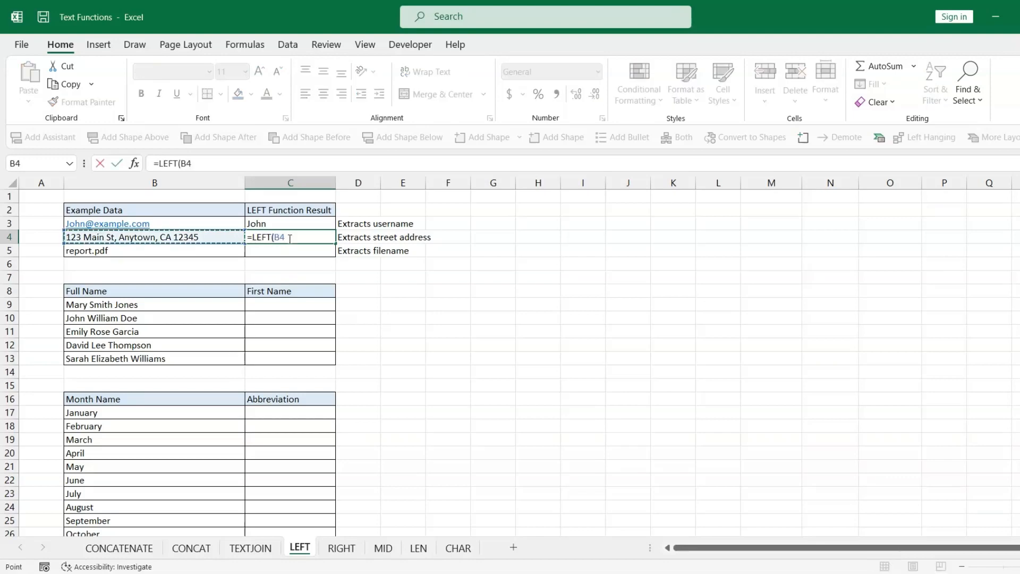
pyautogui.write(',FIND')
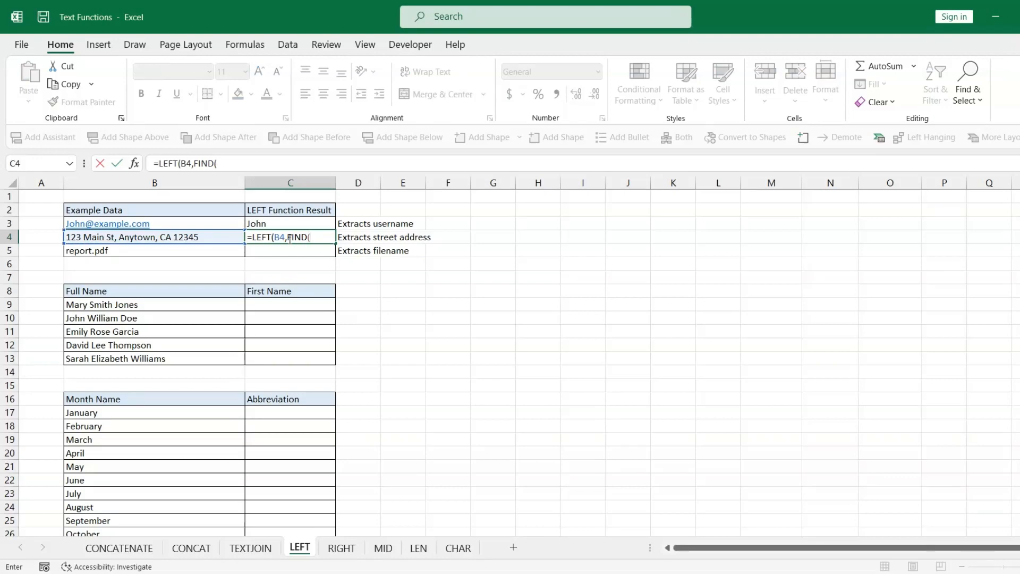
pyautogui.write('(",",')
pyautogui.press('Left')
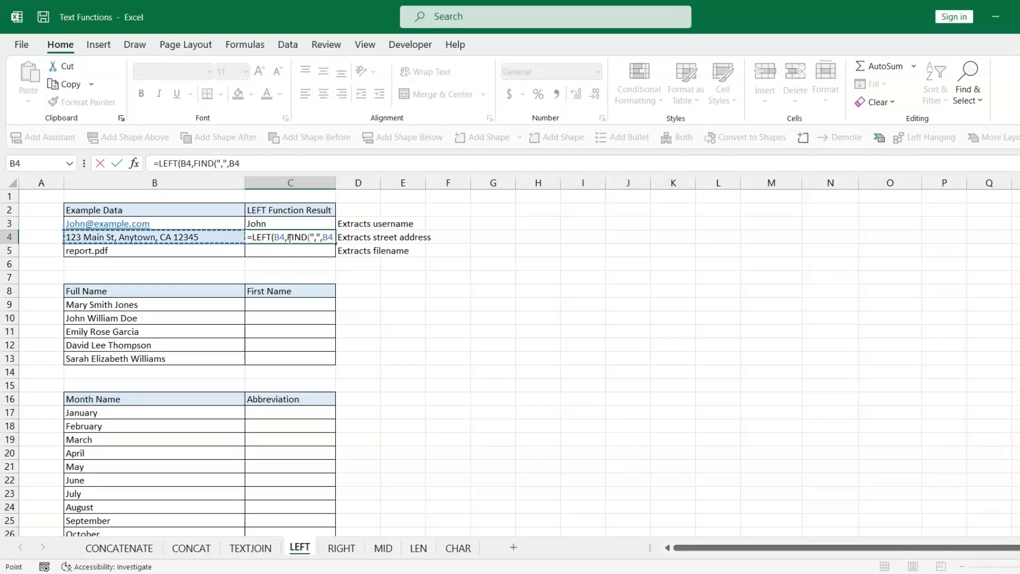
pyautogui.write(')-1)')
pyautogui.press('Return')
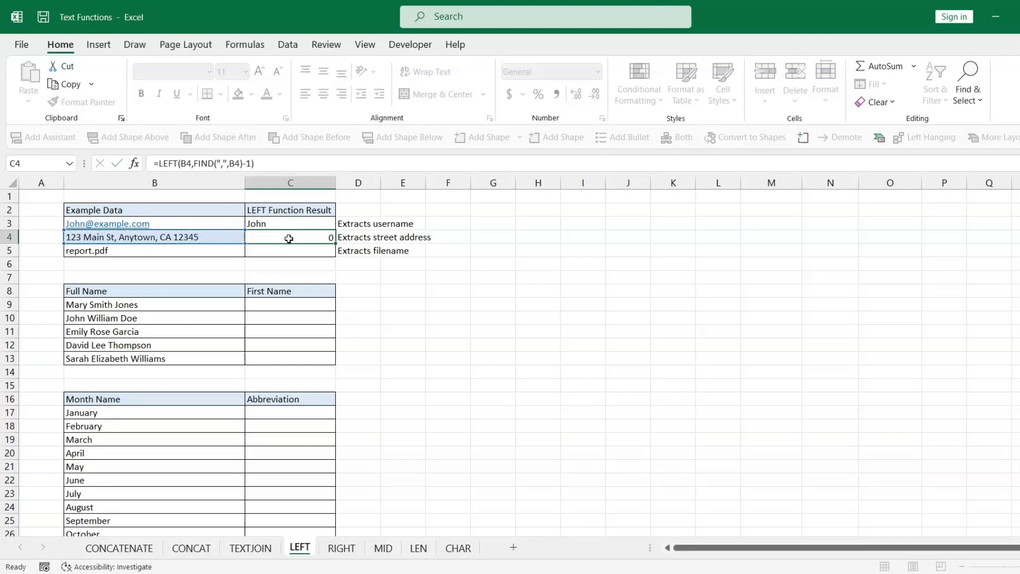
# Step: Enter =LEFT(B5,FIND(".",B5)-1) in C5 to extract the filename before the dot
pyautogui.write('=LEFT')
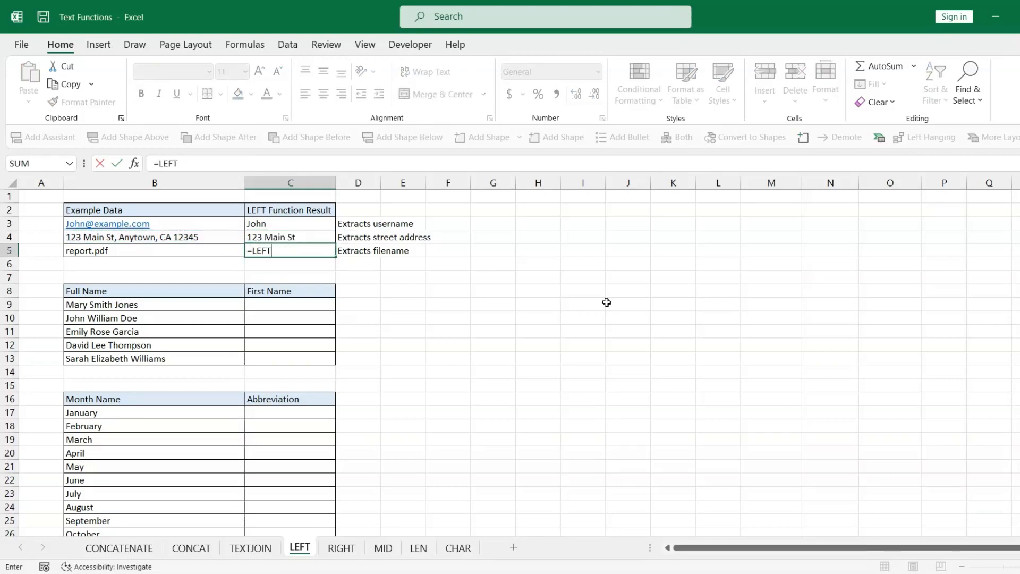
pyautogui.write('(')
pyautogui.press('Left')
pyautogui.write(',FIND(')
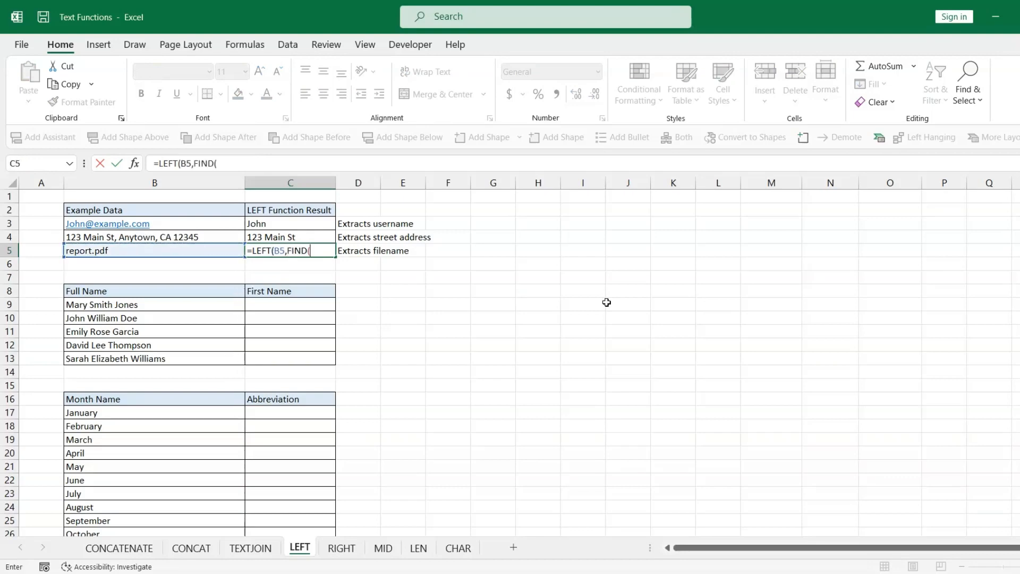
pyautogui.write('".",')
pyautogui.press('Left')
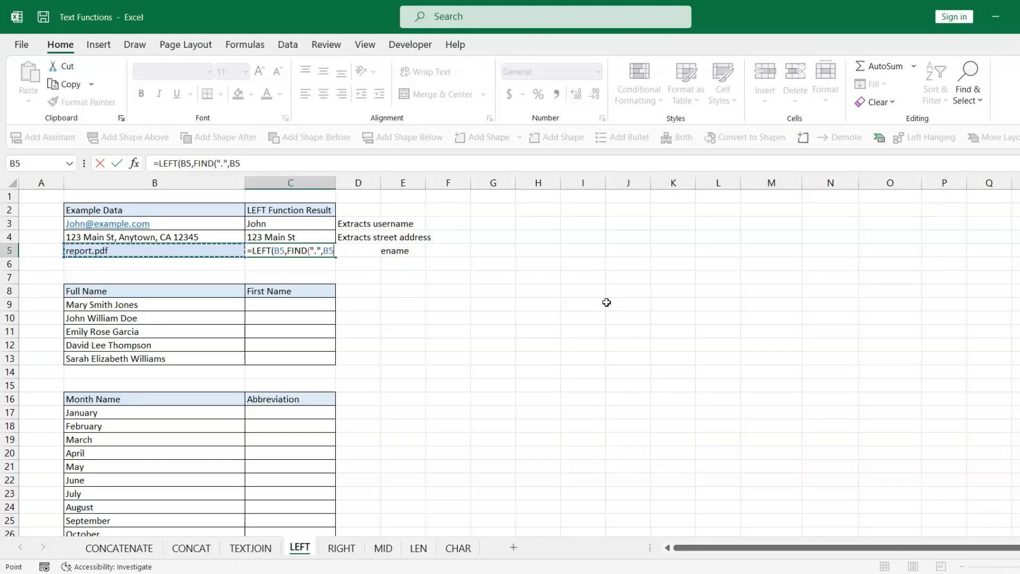
pyautogui.write(')-1')
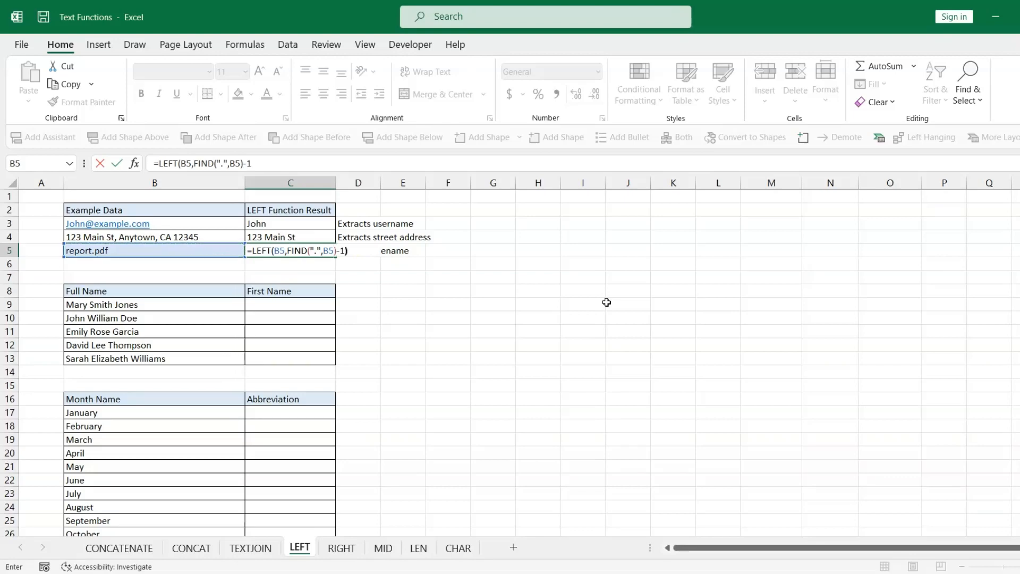
pyautogui.press('Return')
# Step: Enter =LEFT(B9,FIND(" ",B9)-1) in C9 under First Name and fill it down to C13
pyautogui.click(303, 305)
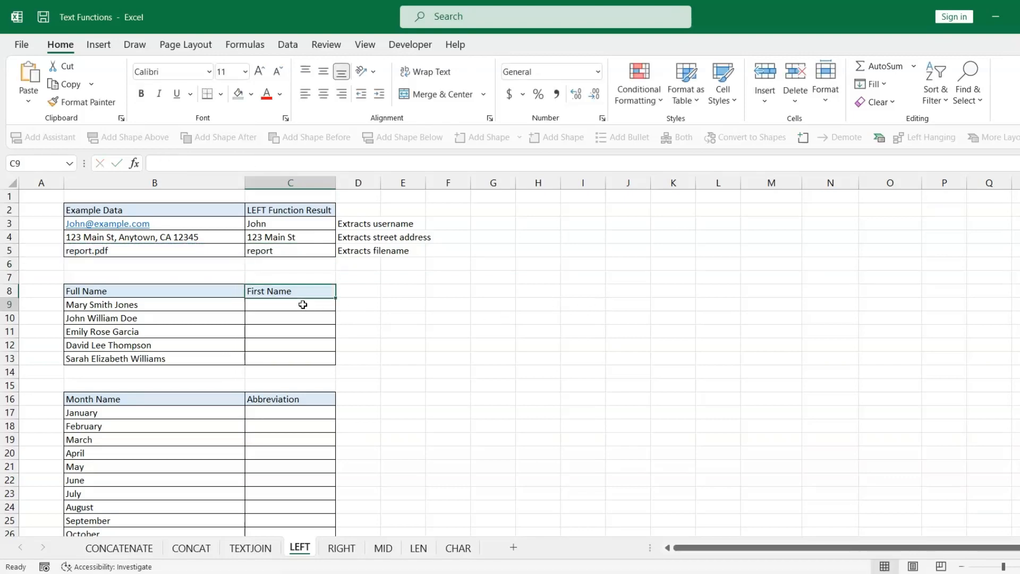
pyautogui.write('=LEFT')
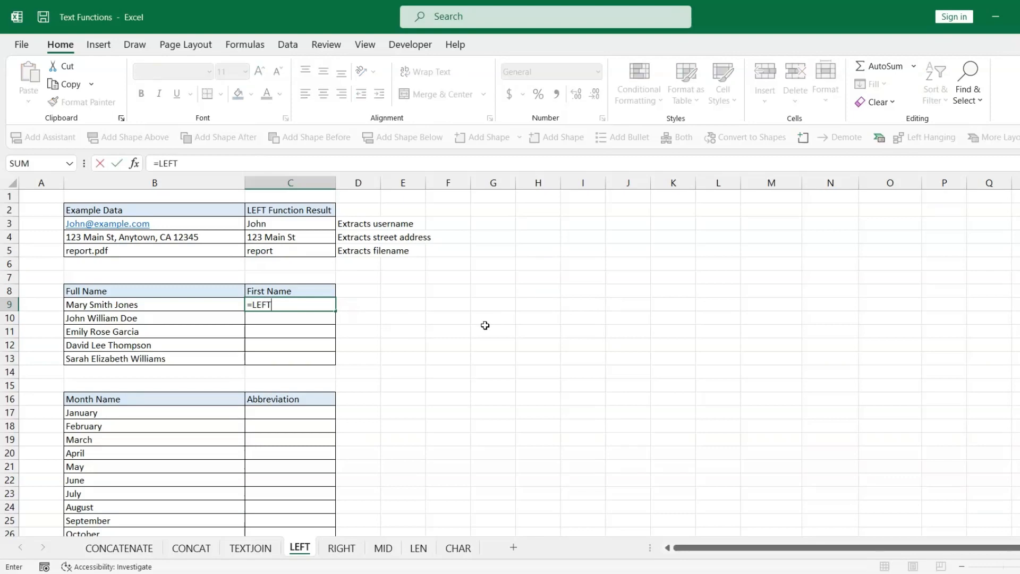
pyautogui.write('(')
pyautogui.press('Left')
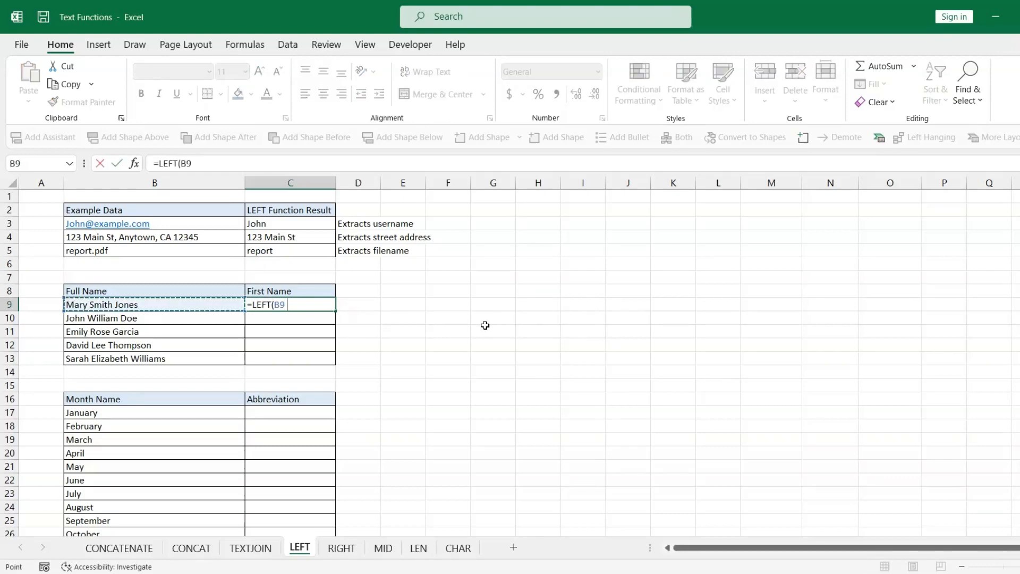
pyautogui.write(',FIND(" ",')
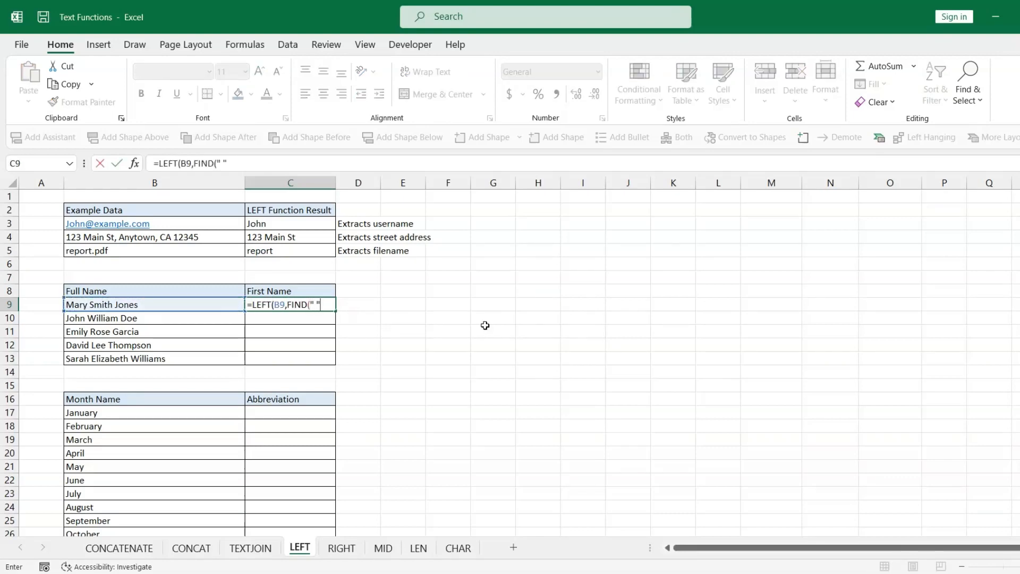
pyautogui.press('Left')
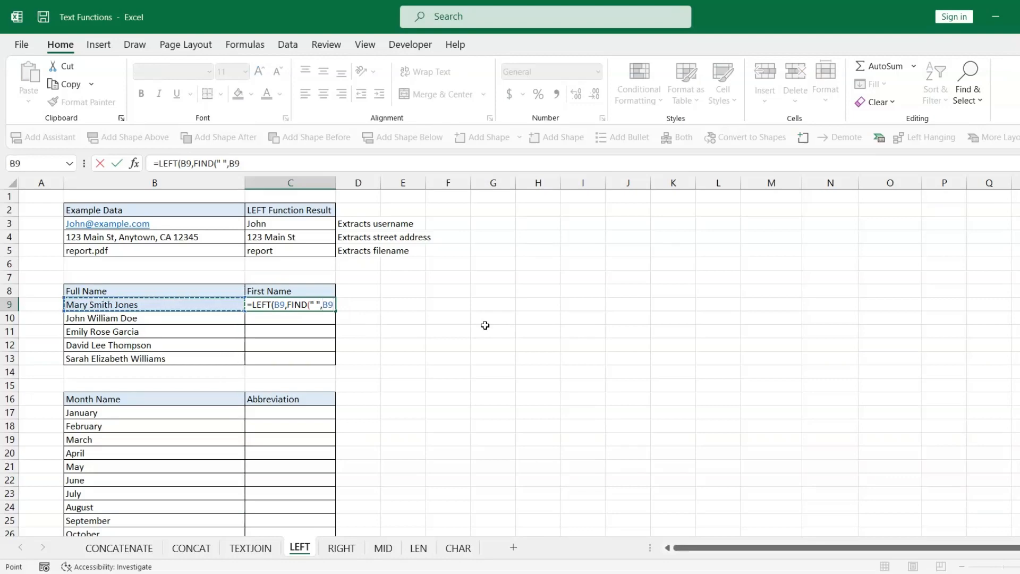
pyautogui.write(')')
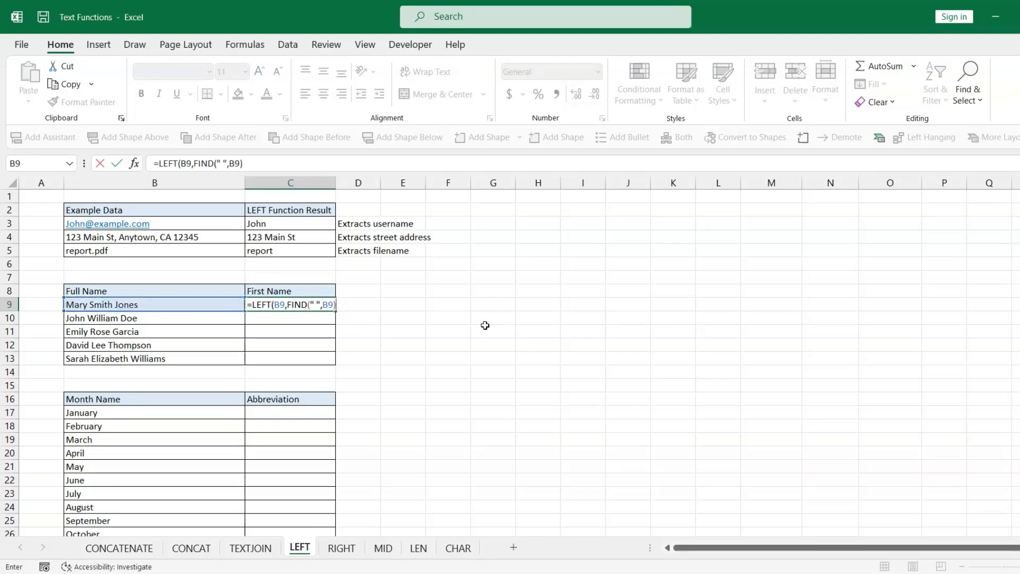
pyautogui.write('-1)')
pyautogui.press('Return')
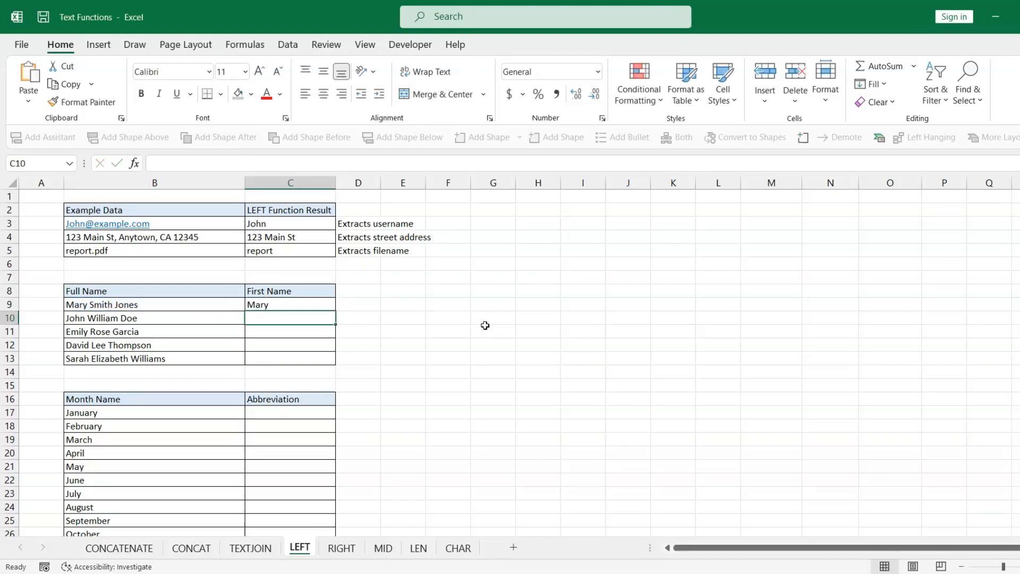
pyautogui.click(306, 307)
pyautogui.doubleClick(335, 311)
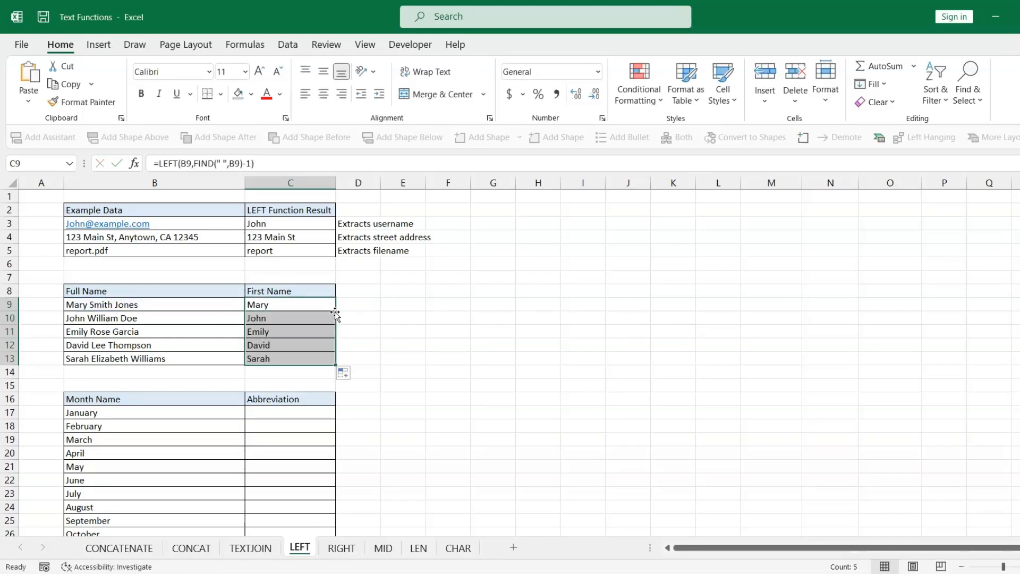
# Step: Enter =LEFT(B17,3) in C17 to abbreviate the month name to three letters
pyautogui.scroll(-1, 336, 315)
pyautogui.scroll(-1, 336, 314)
pyautogui.click(291, 335)
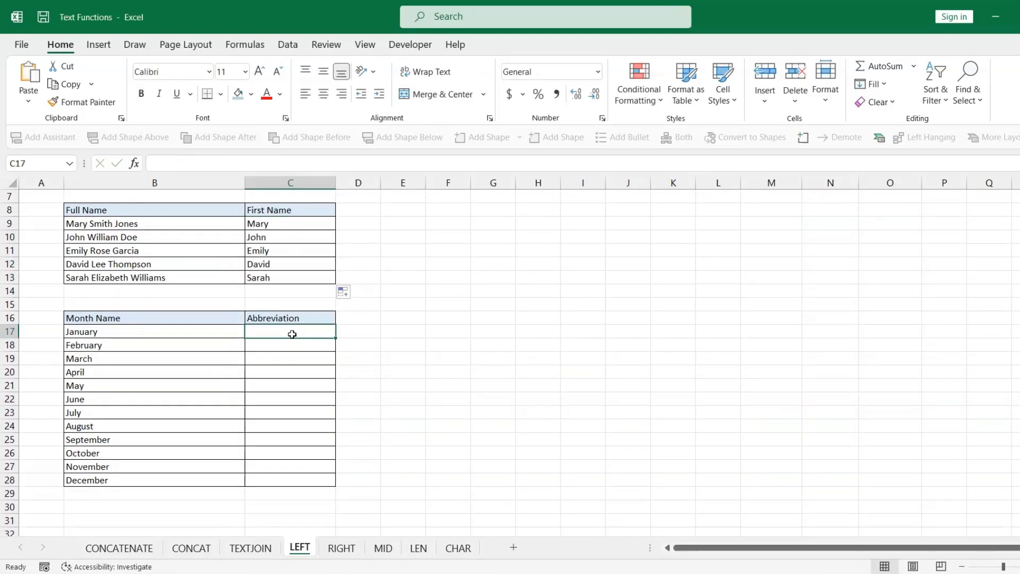
pyautogui.write('=LEFT(B17')
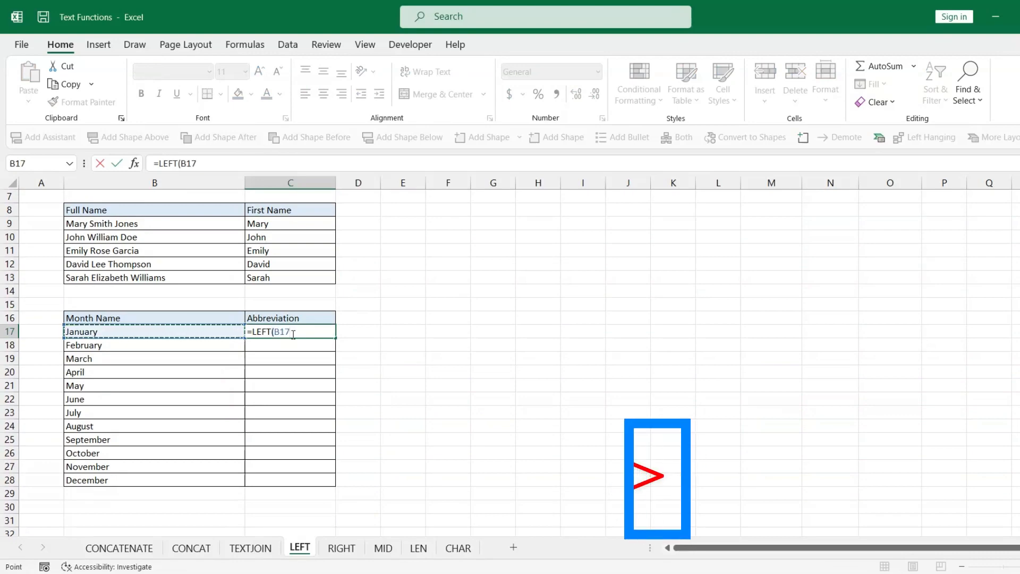
pyautogui.write(',3)')
pyautogui.press('Return')
# Step: Wrap the C17 formula in UPPER so it reads =UPPER(LEFT(B17,3))
pyautogui.click(292, 334)
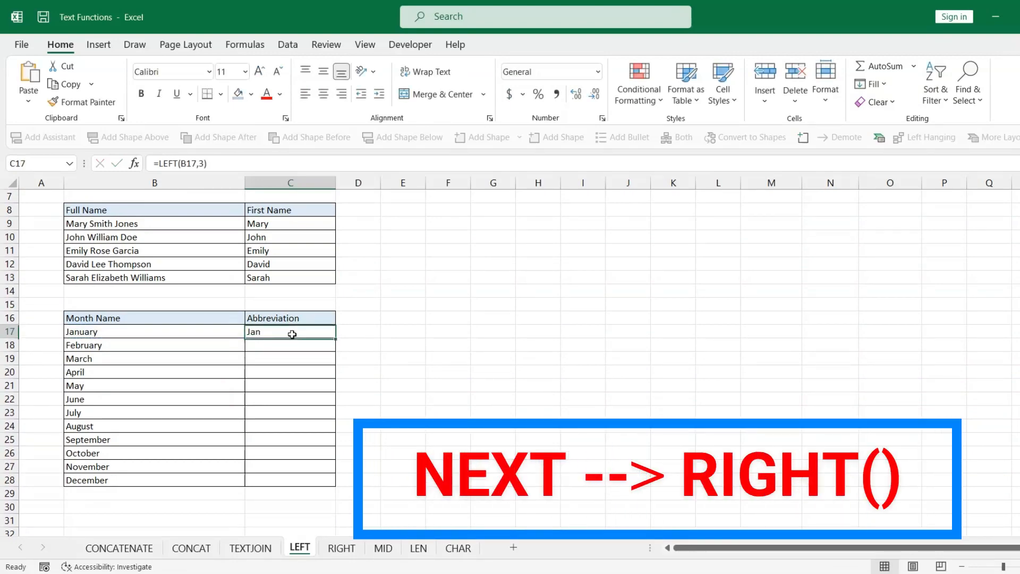
pyautogui.doubleClick(258, 334)
pyautogui.write('UPPER')
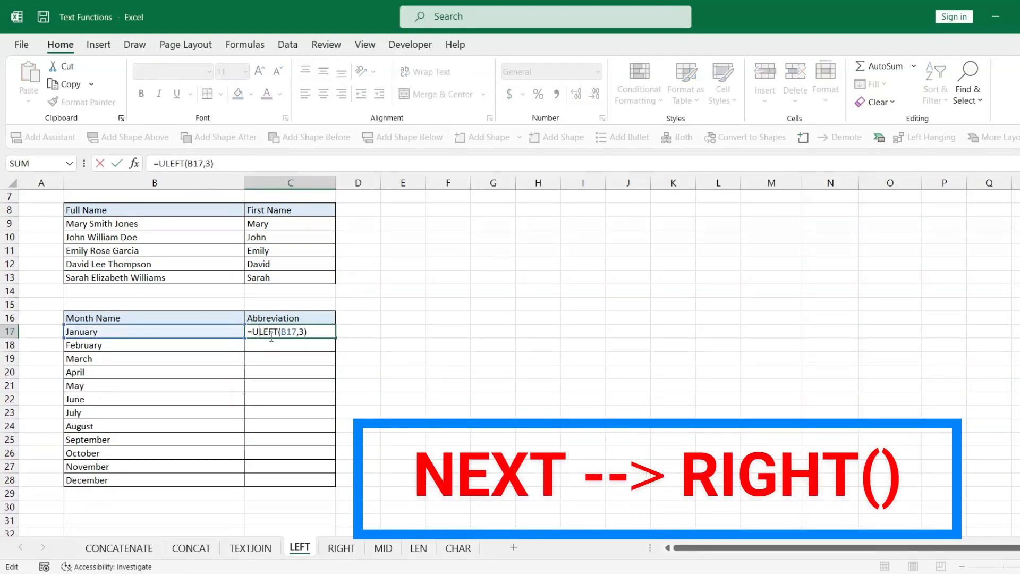
pyautogui.write('(')
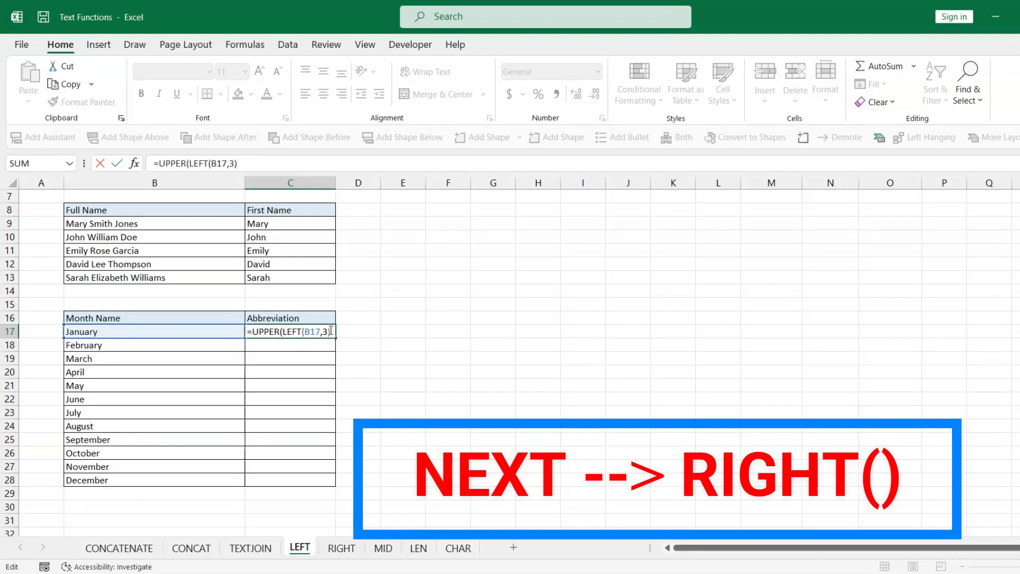
pyautogui.write(')')
pyautogui.press('Return')
pyautogui.click(335, 333)
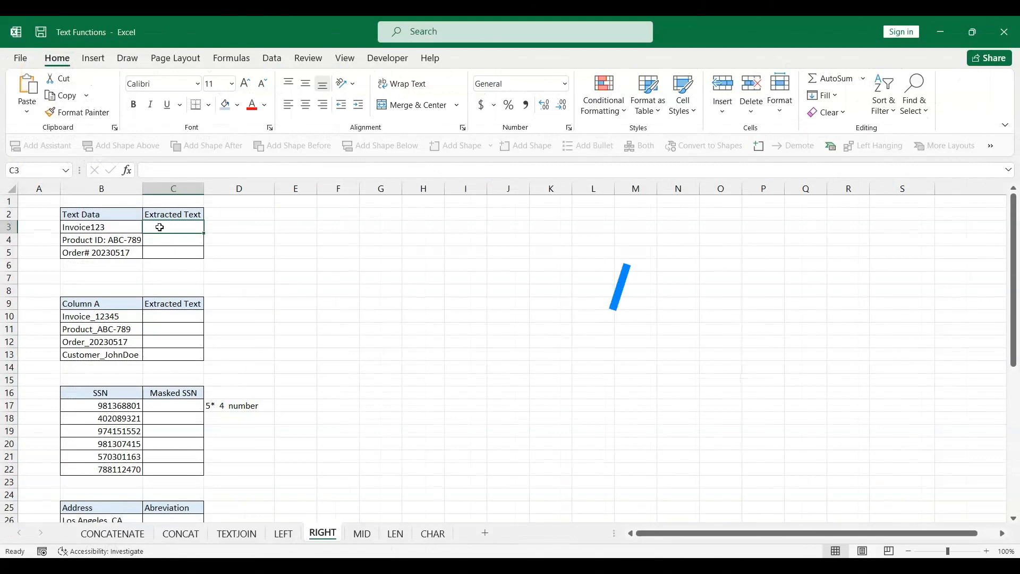
# Step: On the RIGHT sheet, enter =RIGHT(B3,3) in C3 to extract the digits of the invoice text
pyautogui.write('=RIG')
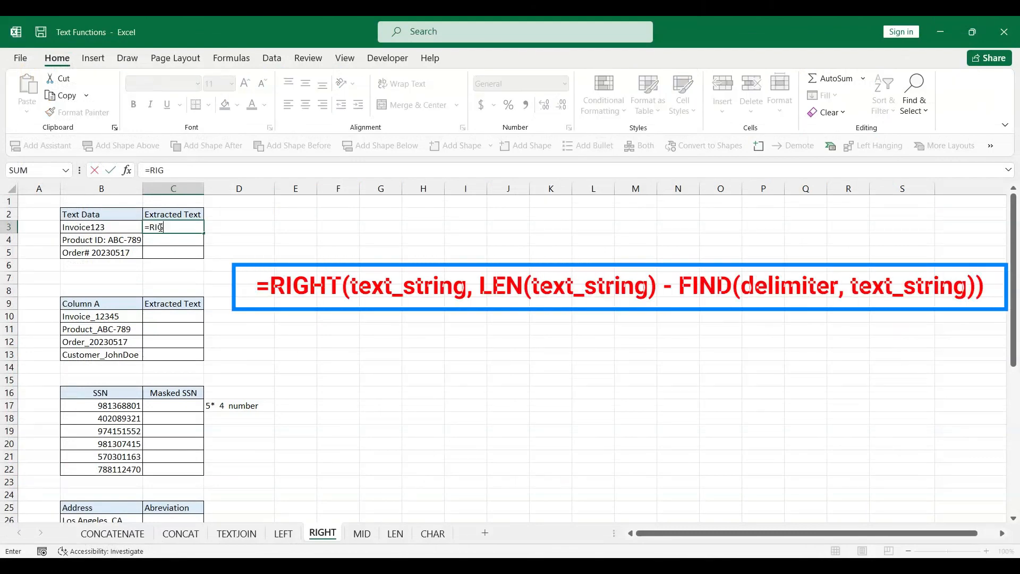
pyautogui.write('HT(')
pyautogui.press('Left')
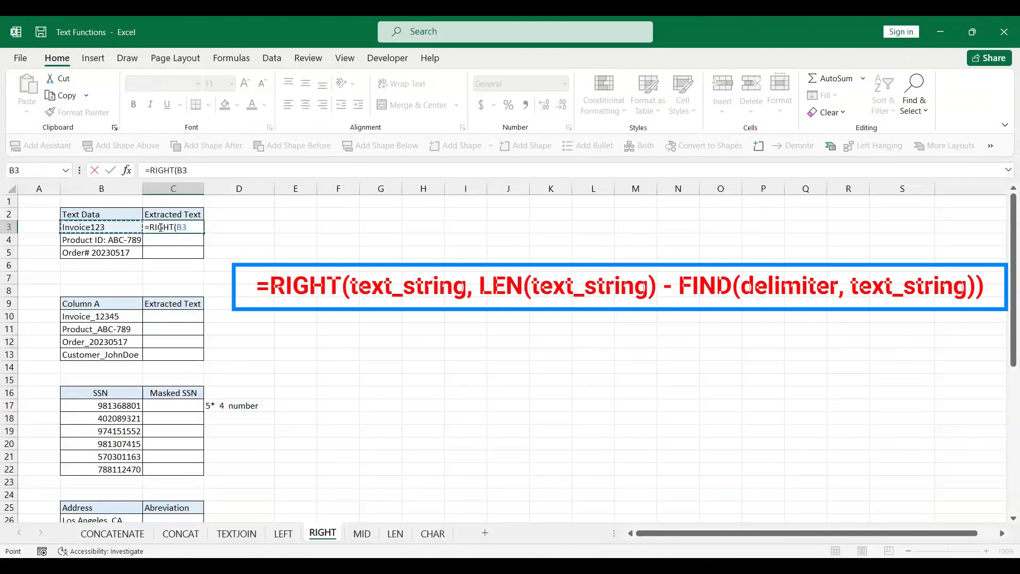
pyautogui.write(',3)')
pyautogui.press('Return')
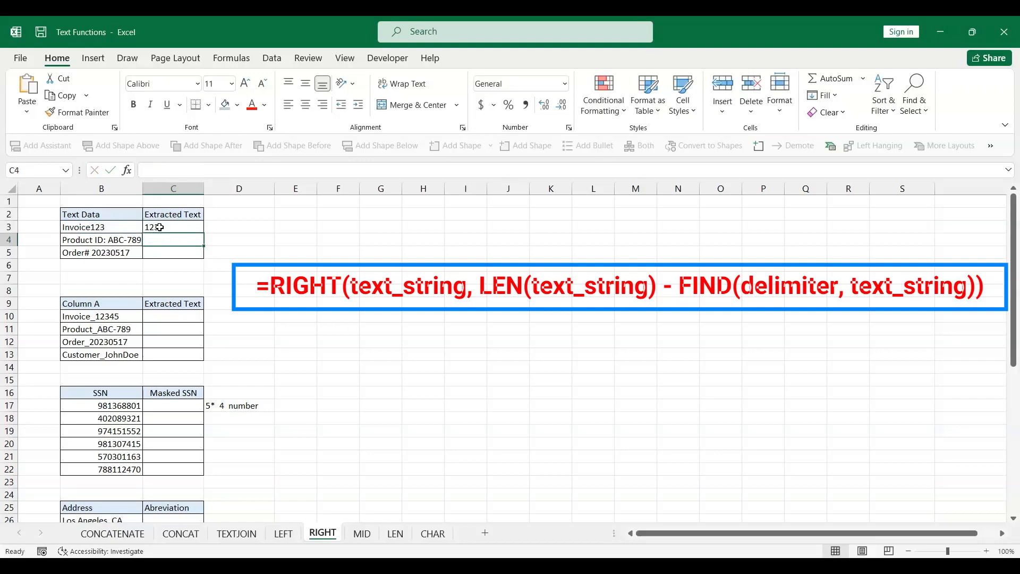
# Step: Enter =RIGHT(B4,7) in C4 to extract the product code
pyautogui.write('=RIGHT(')
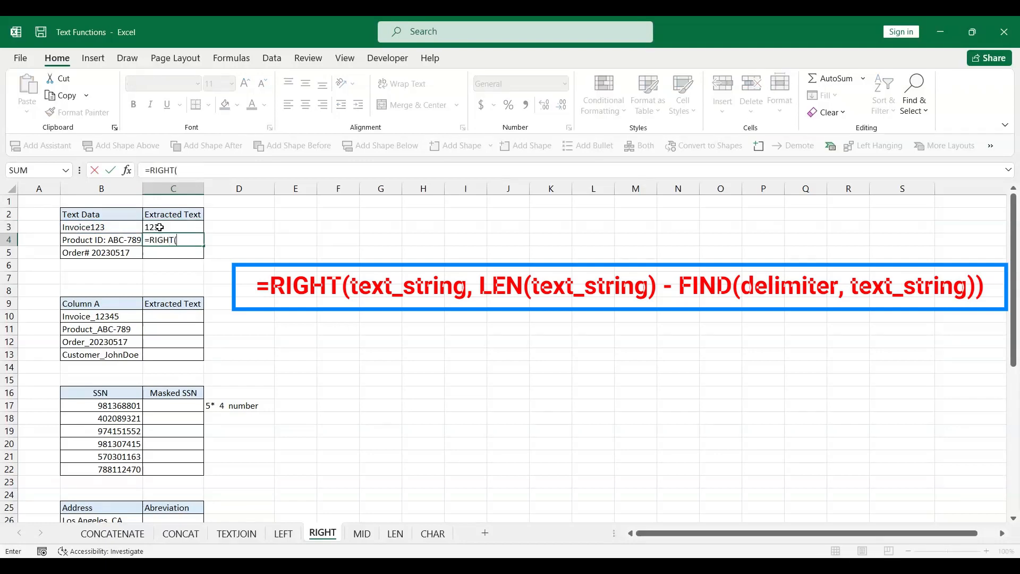
pyautogui.press('Left')
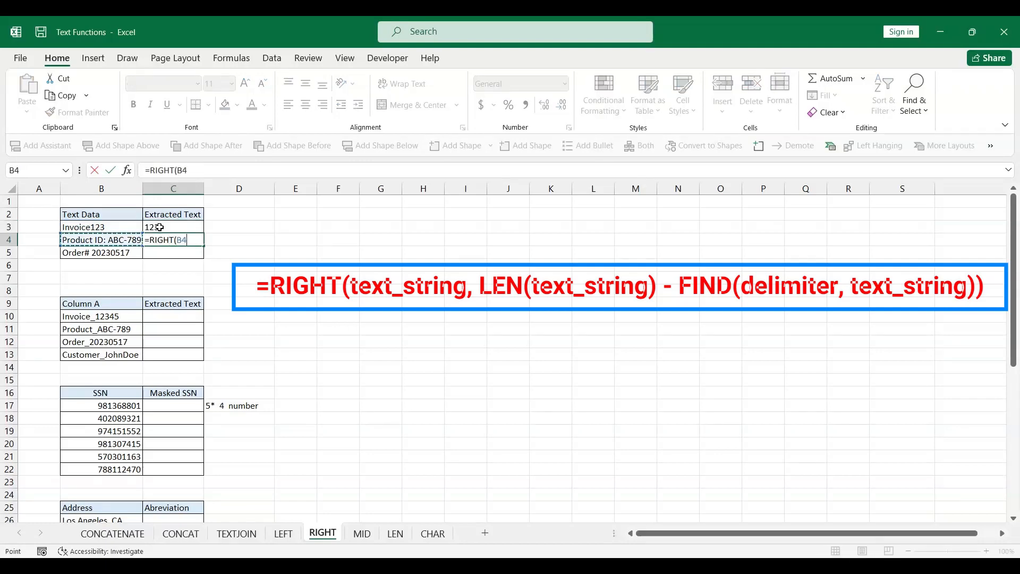
pyautogui.write(',7)')
pyautogui.press('Return')
# Step: Enter =RIGHT(B5,8) in C5 to extract the number from the order text
pyautogui.write('=RIGHT')
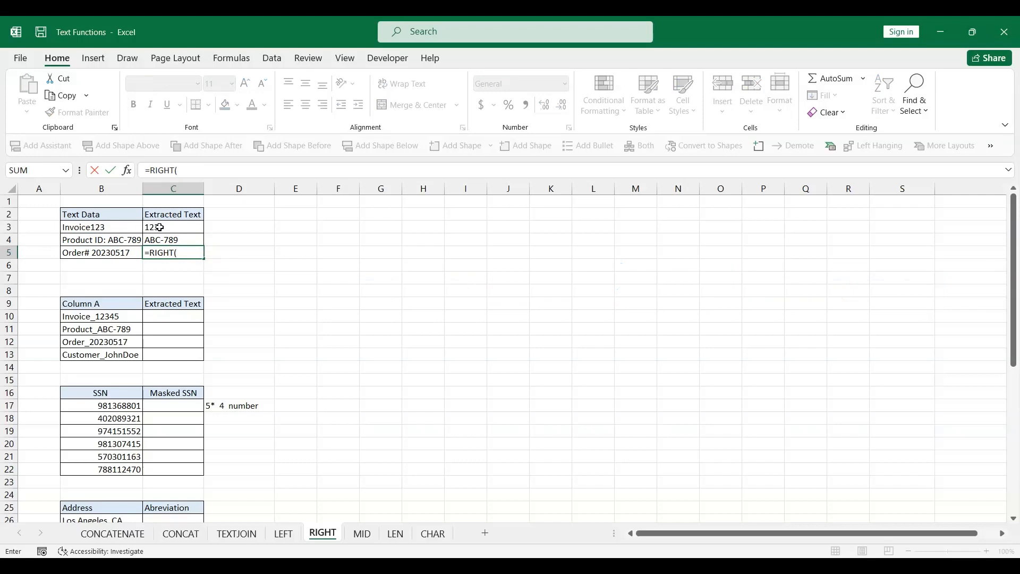
pyautogui.write('(')
pyautogui.press('Left')
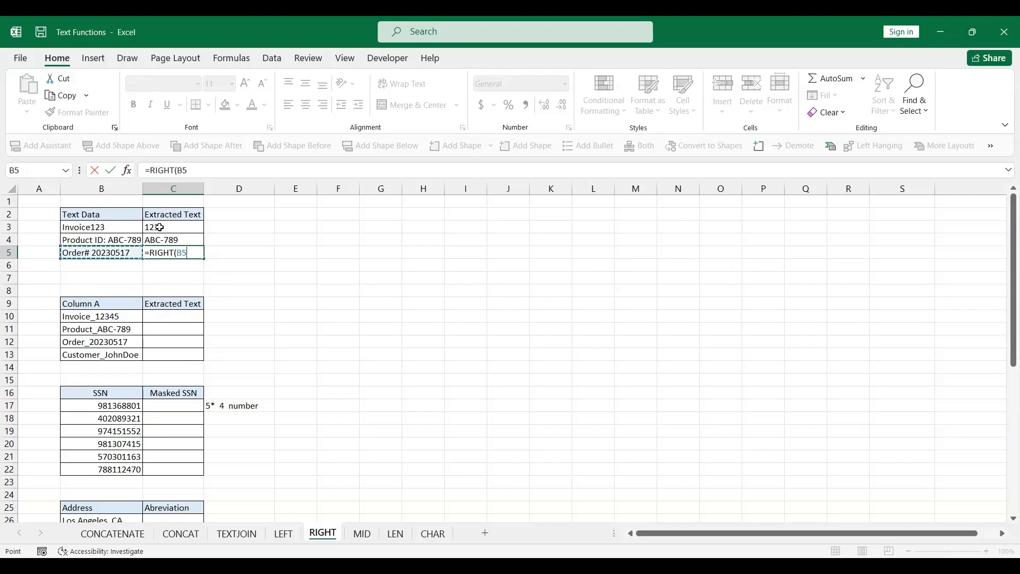
pyautogui.write(',8)')
pyautogui.press('Return')
pyautogui.click(173, 251)
# Step: Enter =RIGHT(B10,LEN(B10)-FIND("_",B10)) in C10 to extract the text following the underscore
pyautogui.scroll(-1, 176, 261)
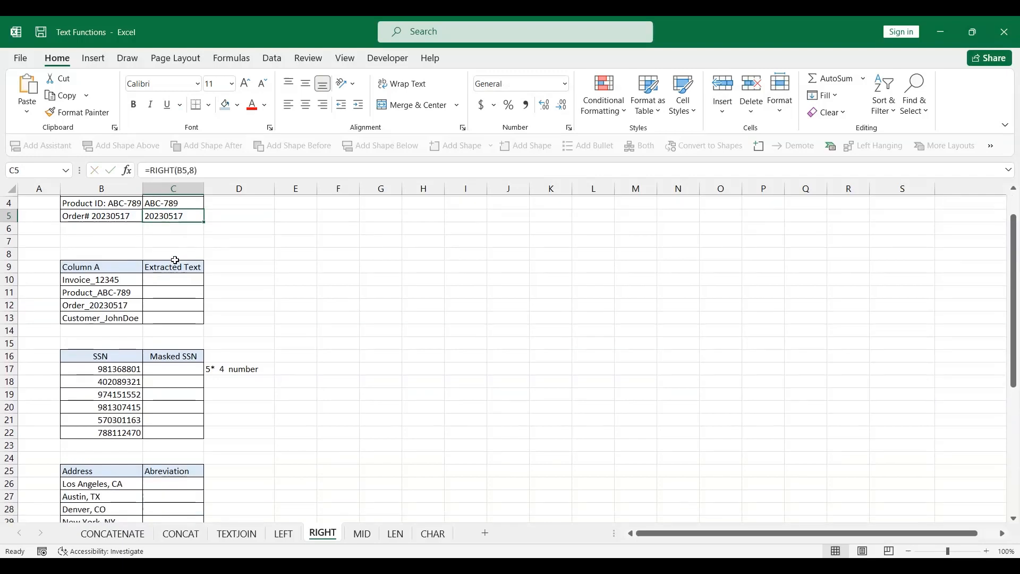
pyautogui.click(175, 278)
pyautogui.write('=')
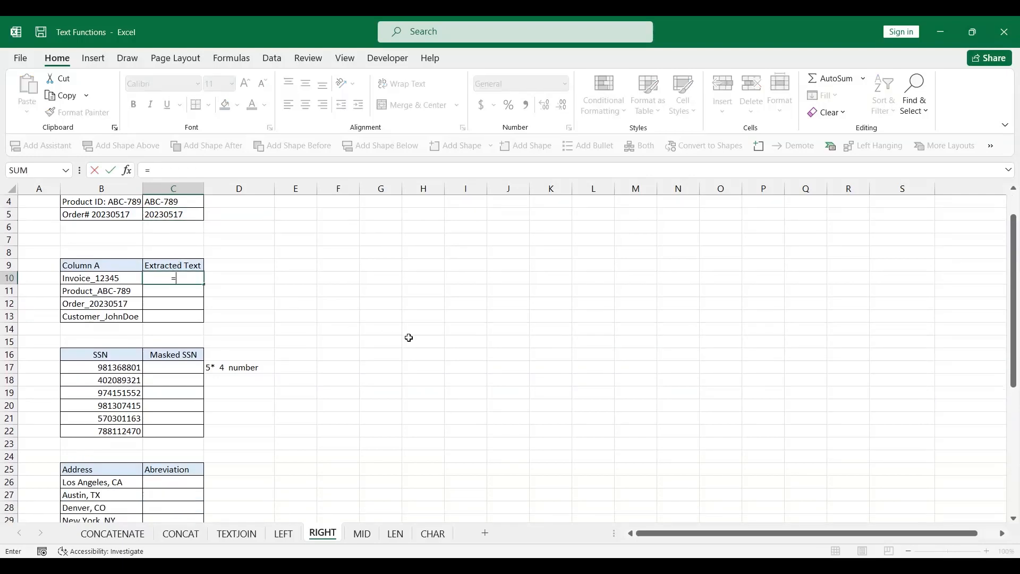
pyautogui.write('RIGHT(B10')
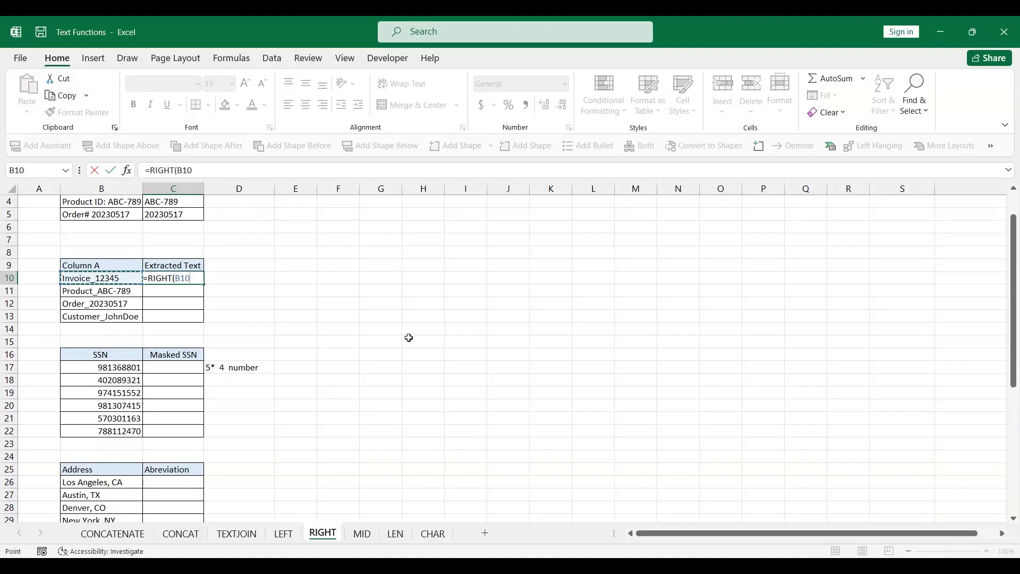
pyautogui.write(',LEN')
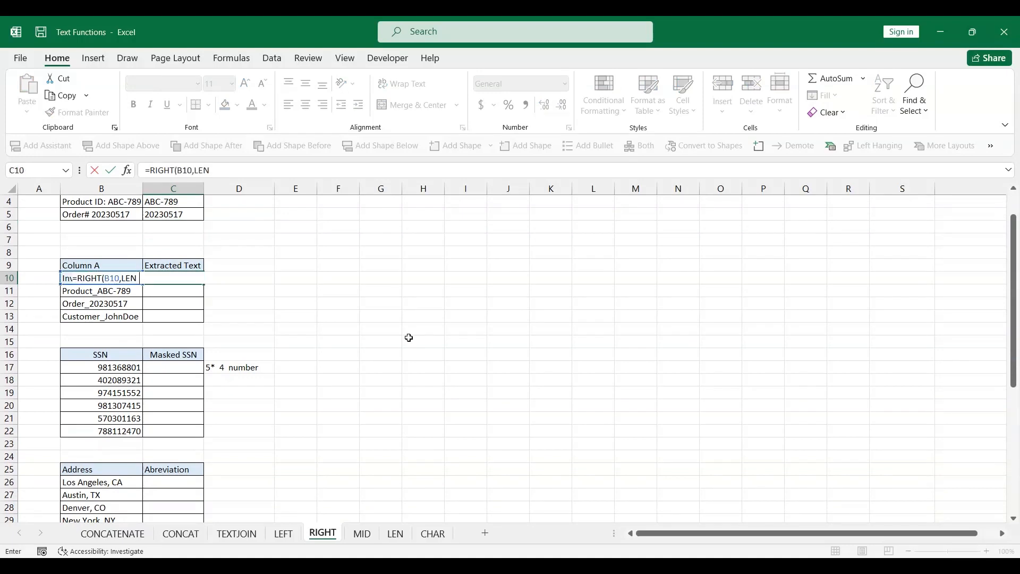
pyautogui.write('(')
pyautogui.press('Left')
pyautogui.write(')-FIND(')
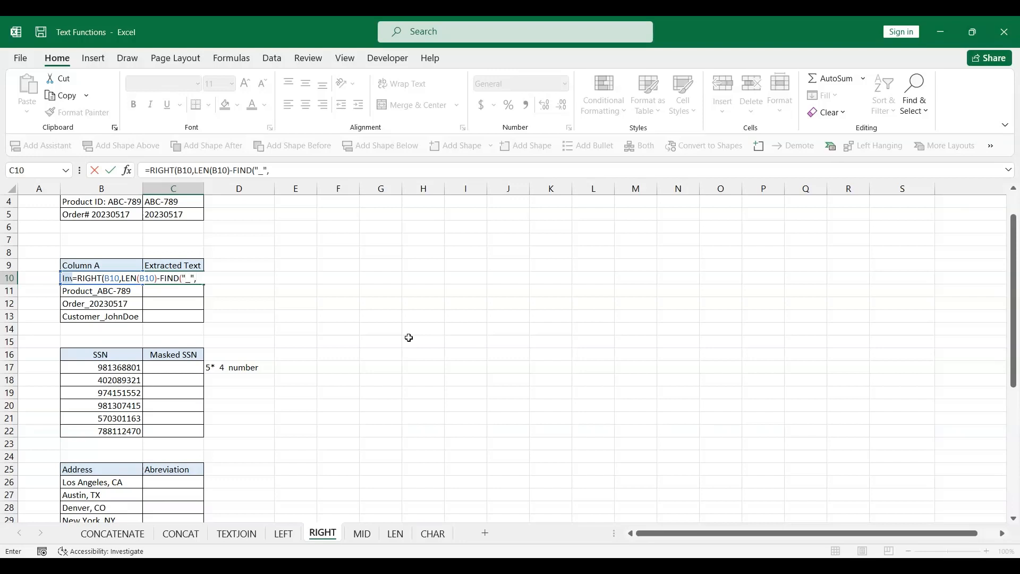
pyautogui.write('"_",B10))')
pyautogui.press('Return')
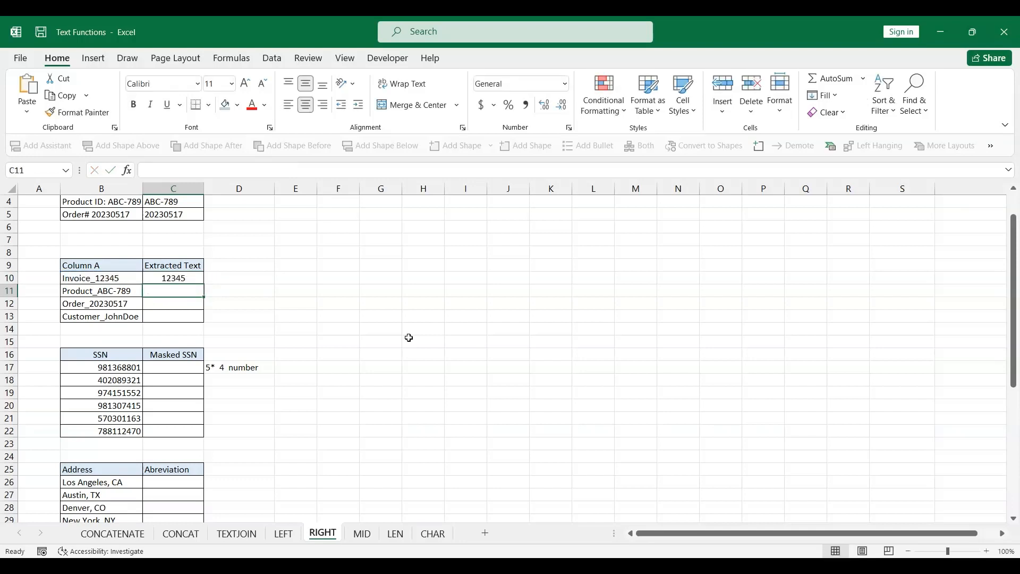
# Step: Fill the underscore extraction formula from C10 down through C13
pyautogui.click(196, 277)
pyautogui.doubleClick(207, 285)
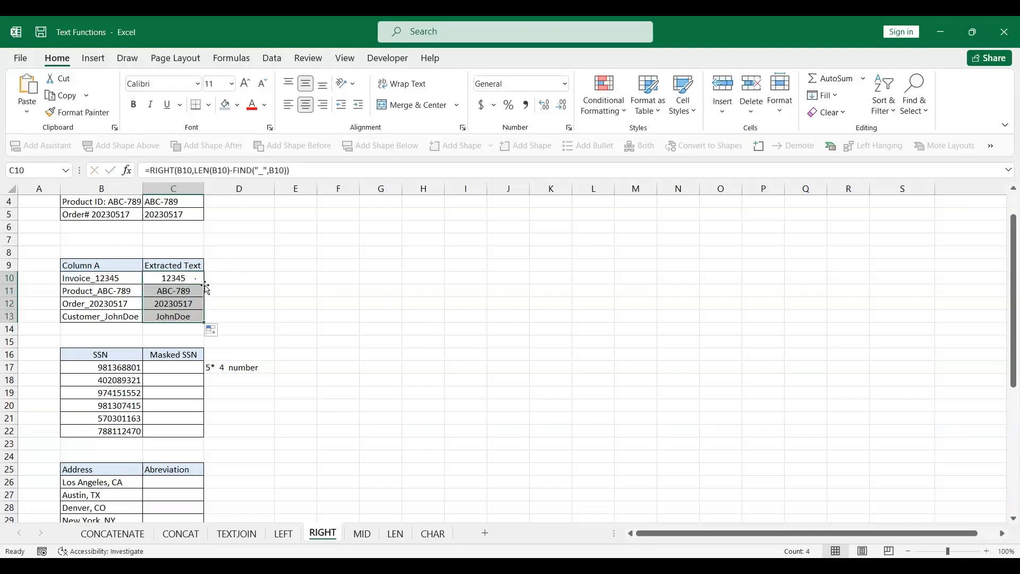
pyautogui.click(179, 309)
# Step: Enter ="*****"&RIGHT(B17,4) in C17 to mask the first SSN except for its last four digits
pyautogui.scroll(-1, 178, 319)
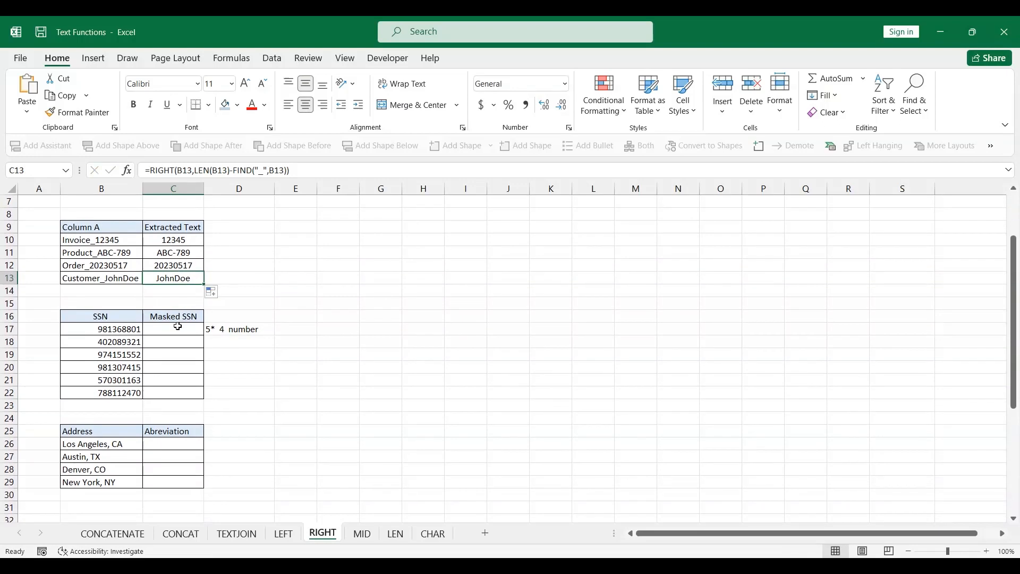
pyautogui.click(176, 328)
pyautogui.write('=')
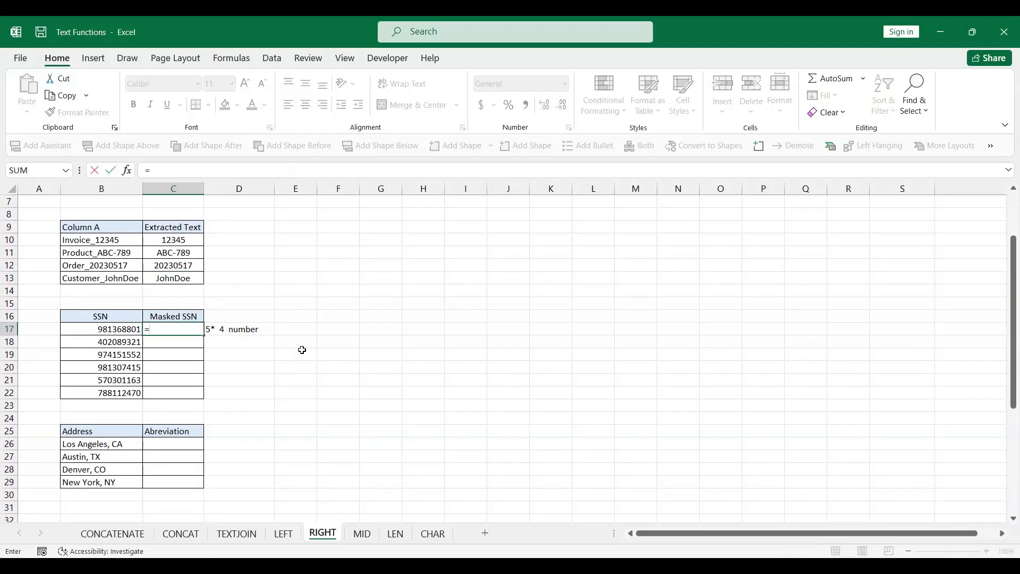
pyautogui.write('"*****"&RIGHT')
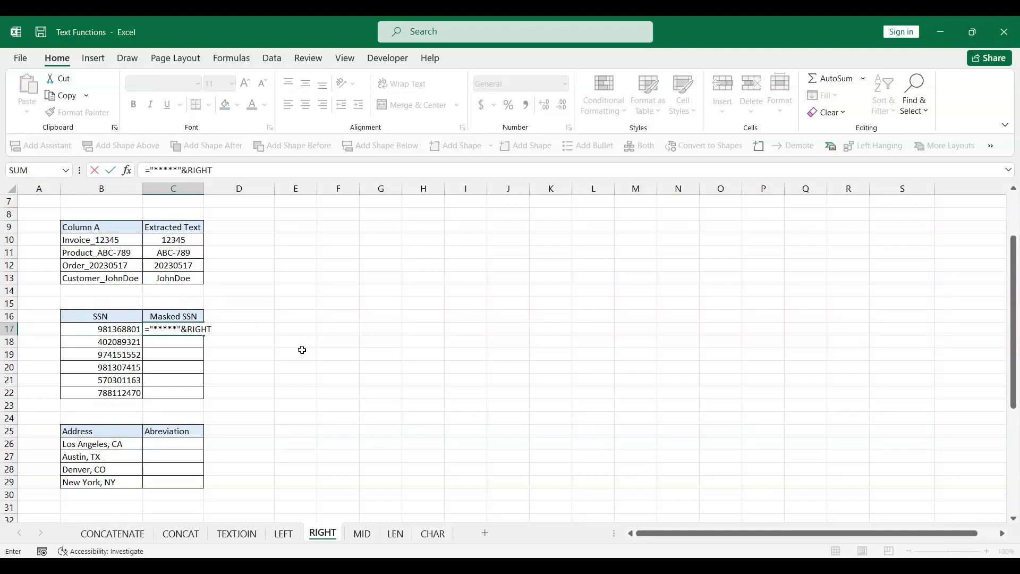
pyautogui.write('(')
pyautogui.press('Left')
pyautogui.write(',')
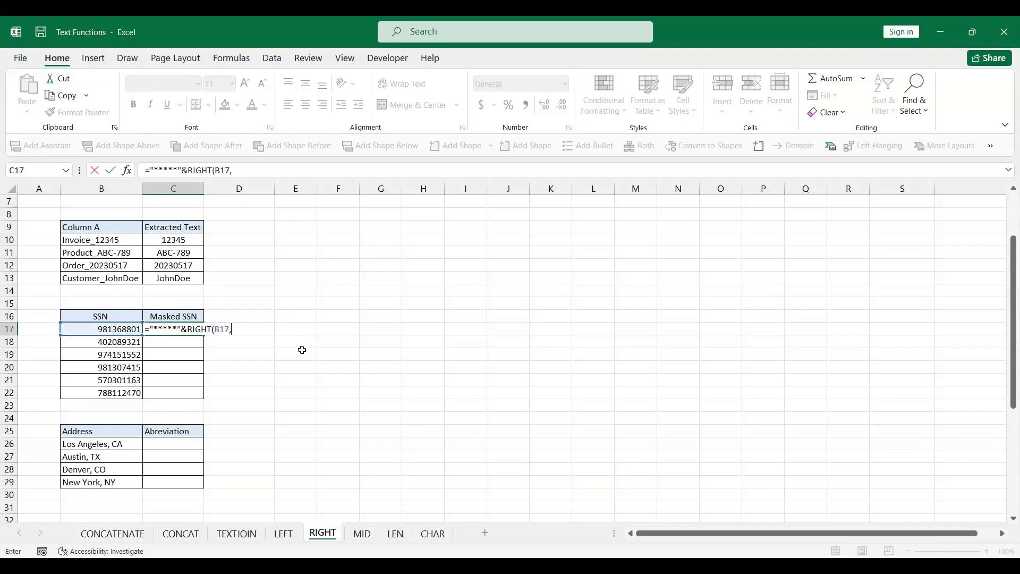
pyautogui.write('4')
pyautogui.press('Return')
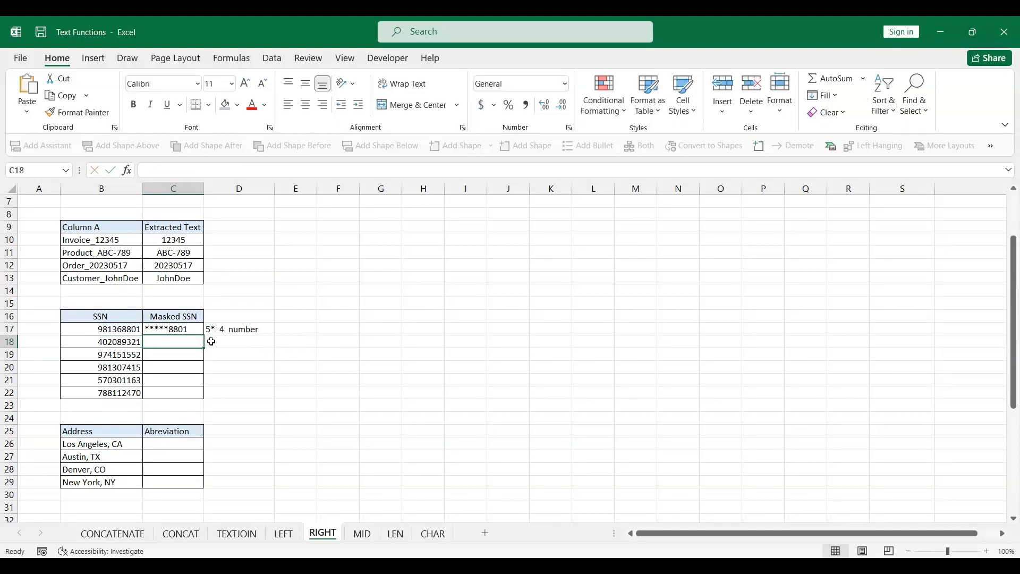
# Step: Rewrite the C17 masking formula as =CONCAT("*****",RIGHT(B17,4)) and fill it down through C22
pyautogui.doubleClick(154, 329)
pyautogui.write('CONCAT(')
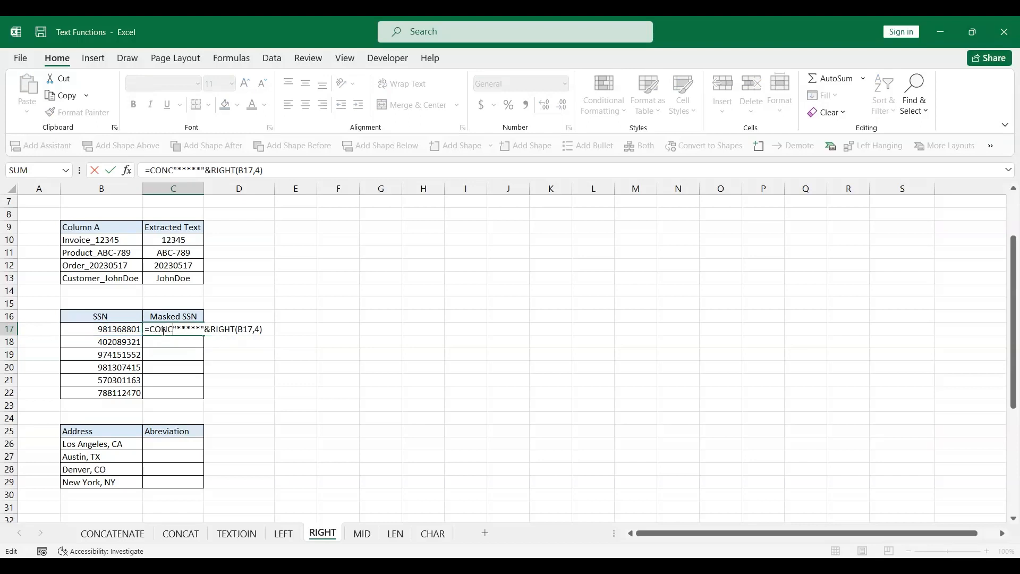
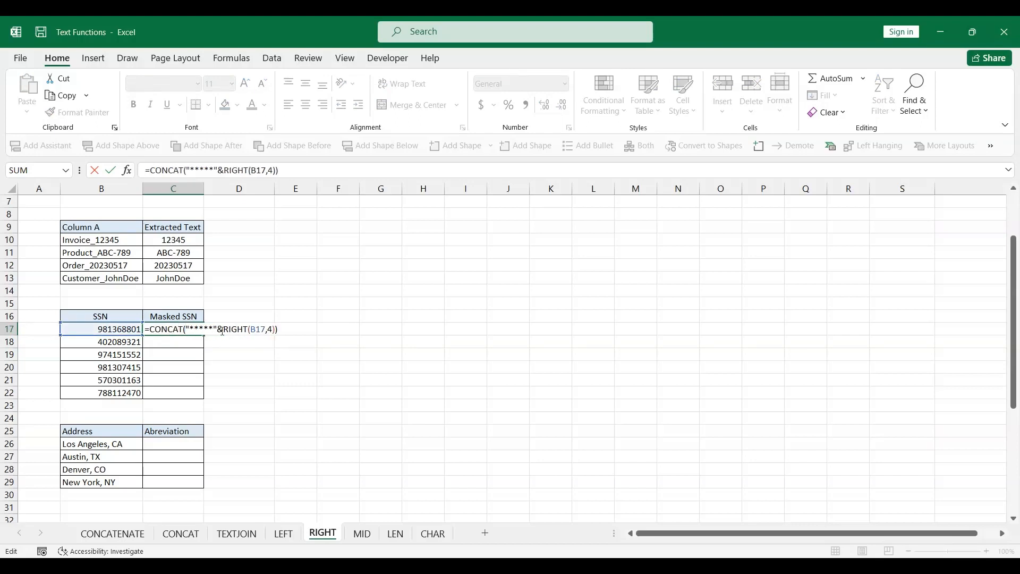
pyautogui.press('Return')
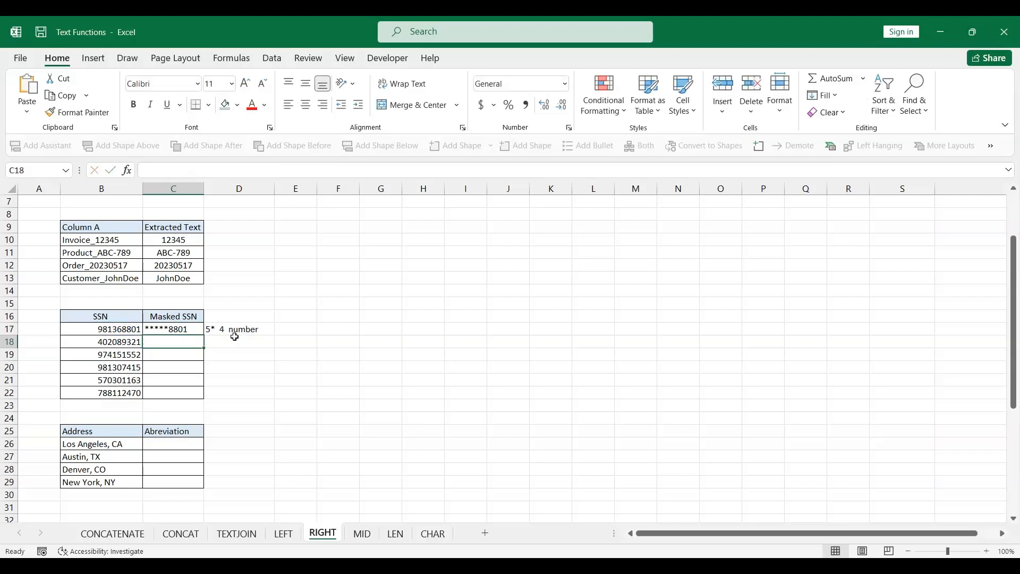
pyautogui.click(192, 330)
pyautogui.moveTo(203, 336); pyautogui.dragTo(204, 396)
# Step: Enter =RIGHT(B26,2) in C26 to extract the state abbreviation and fill it down through C29
pyautogui.scroll(-1, 176, 394)
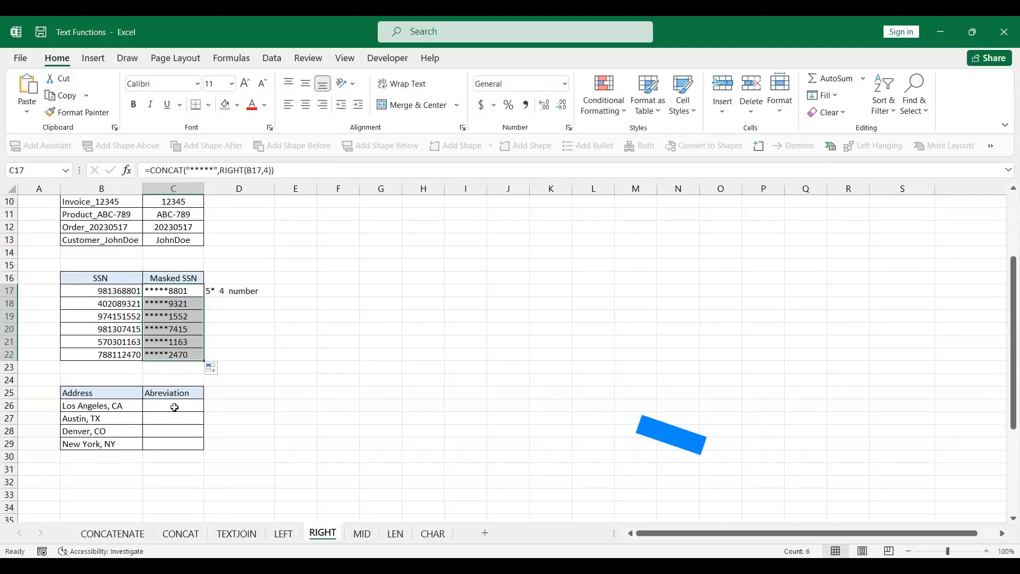
pyautogui.click(175, 407)
pyautogui.write('=RIGH')
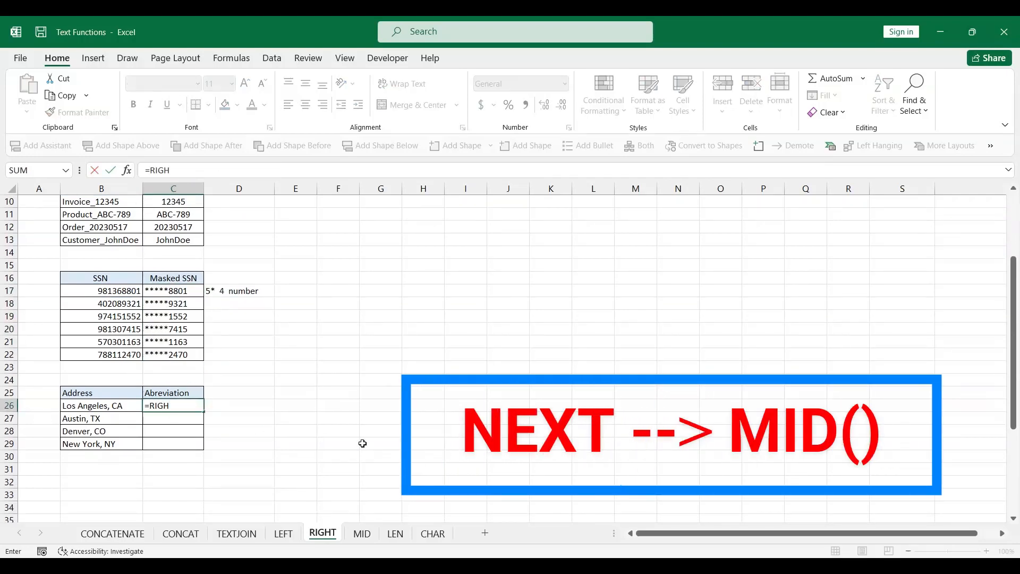
pyautogui.write('T(')
pyautogui.press('Left')
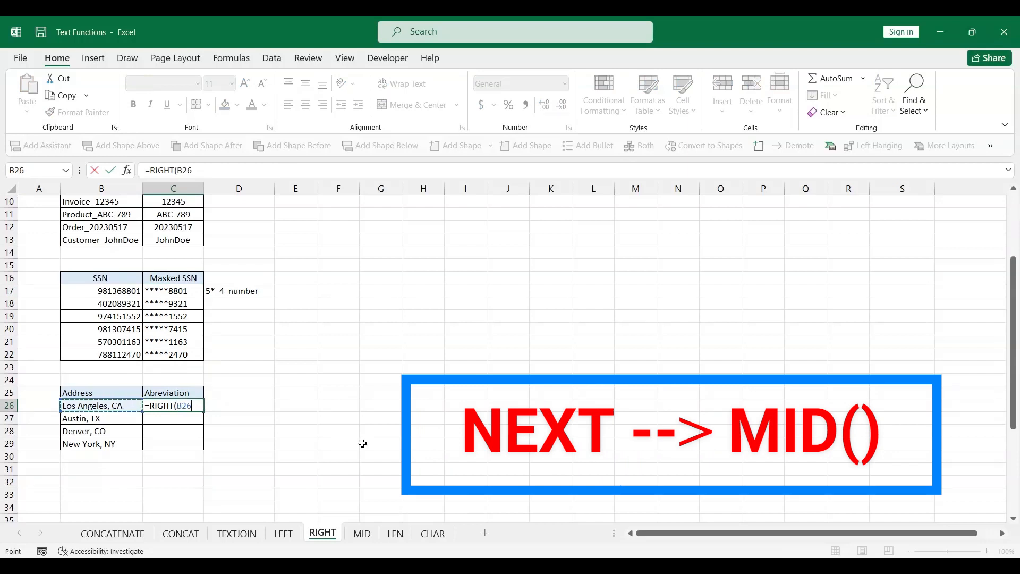
pyautogui.write(',2)')
pyautogui.press('Return')
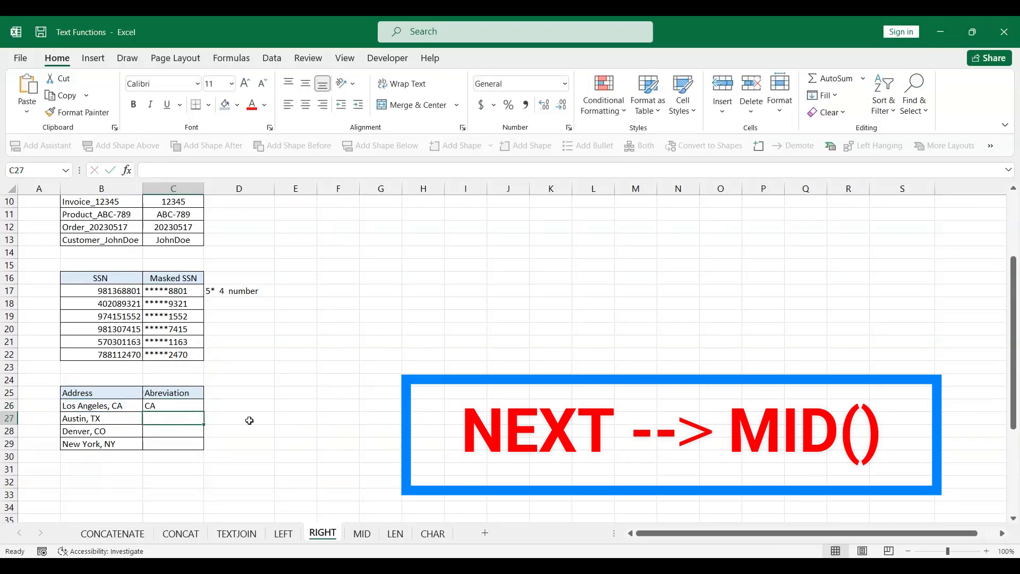
pyautogui.click(198, 406)
pyautogui.doubleClick(203, 412)
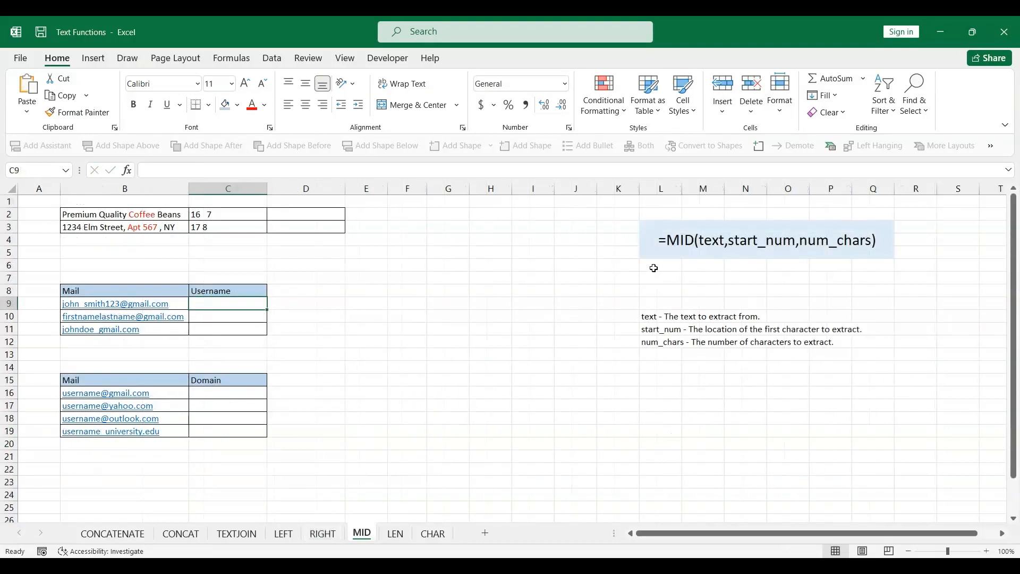
# Step: On the MID sheet, enter =MID(B2,16,7) in D2 to extract the word Coffee from the product text
pyautogui.click(664, 240)
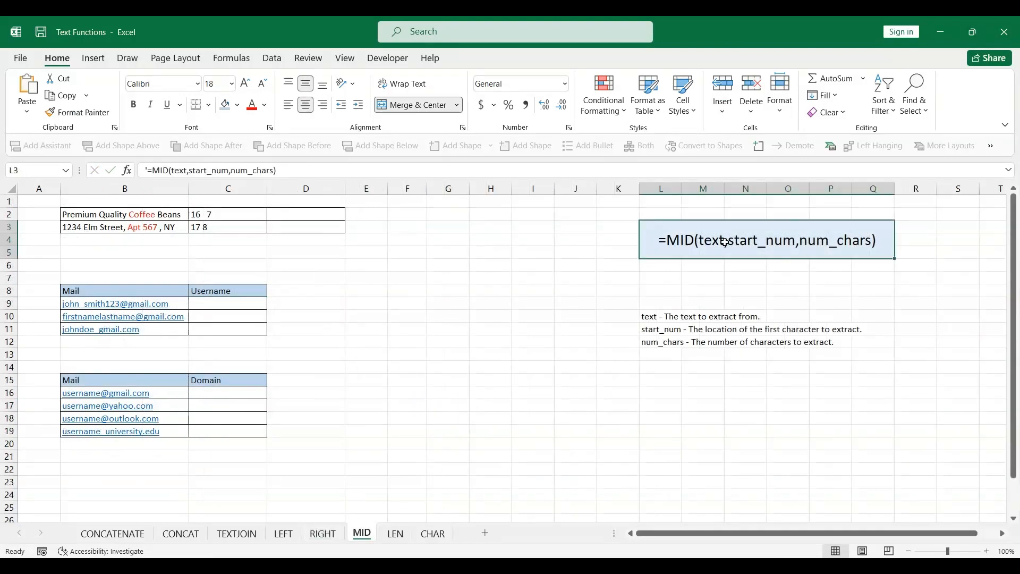
pyautogui.doubleClick(780, 242)
pyautogui.moveTo(749, 242); pyautogui.dragTo(880, 242)
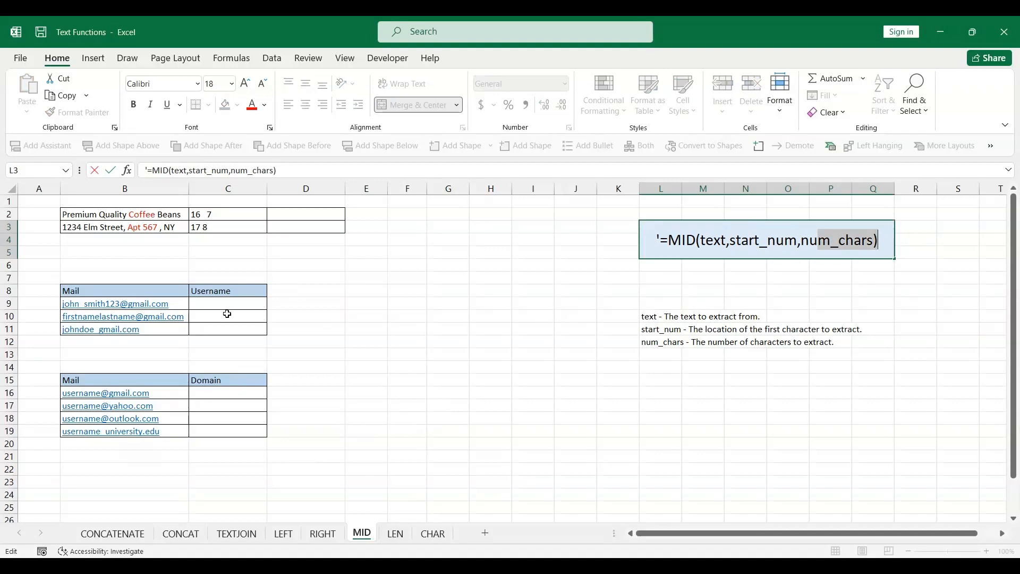
pyautogui.click(280, 214)
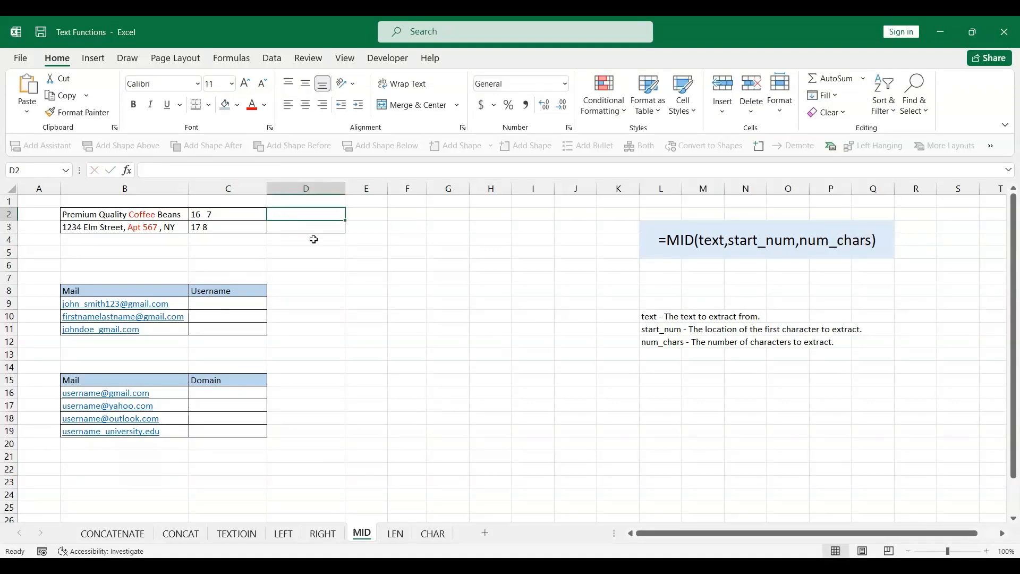
pyautogui.write('=MID')
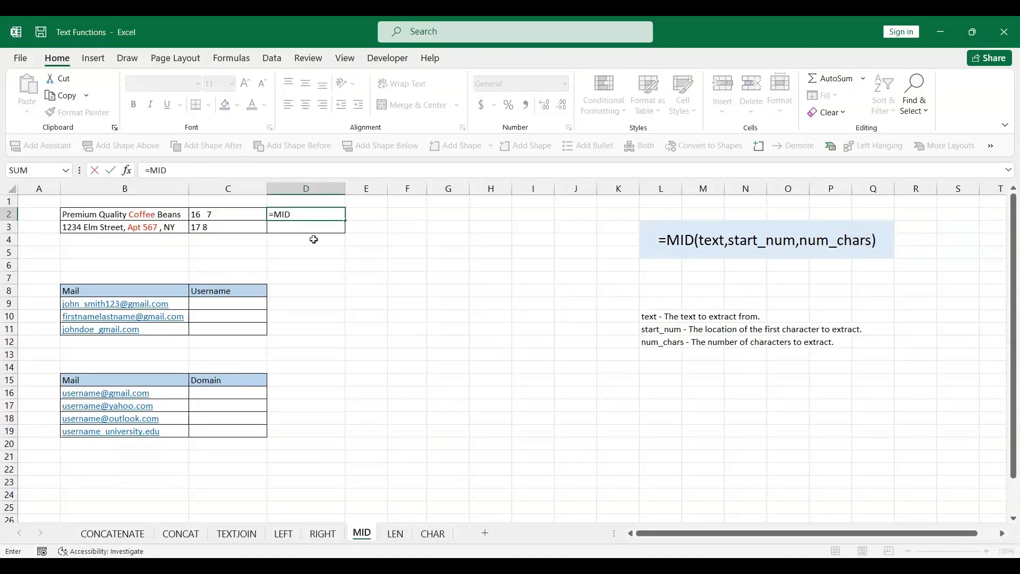
pyautogui.write('(B2,')
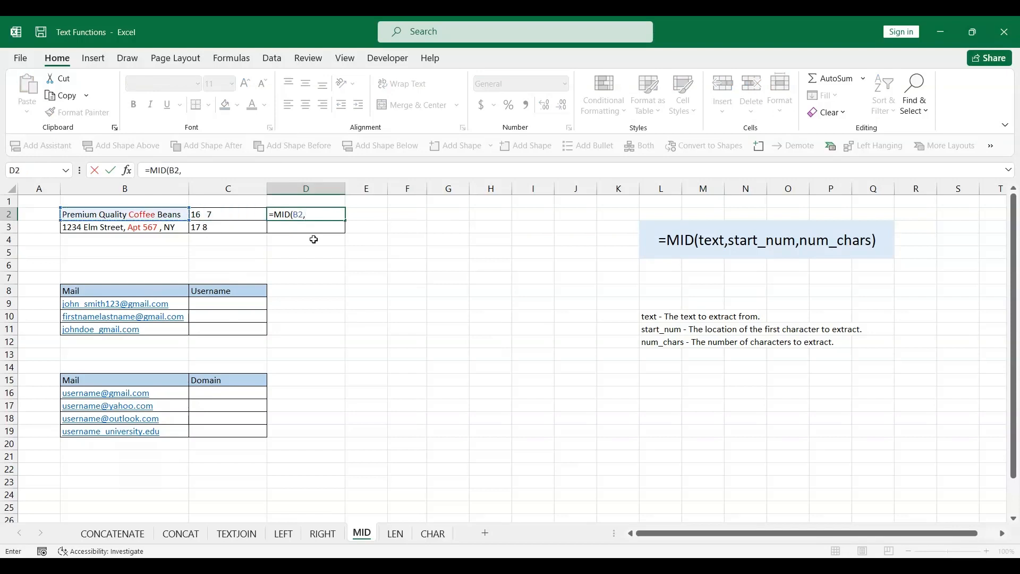
pyautogui.write('16,7')
pyautogui.press('Return')
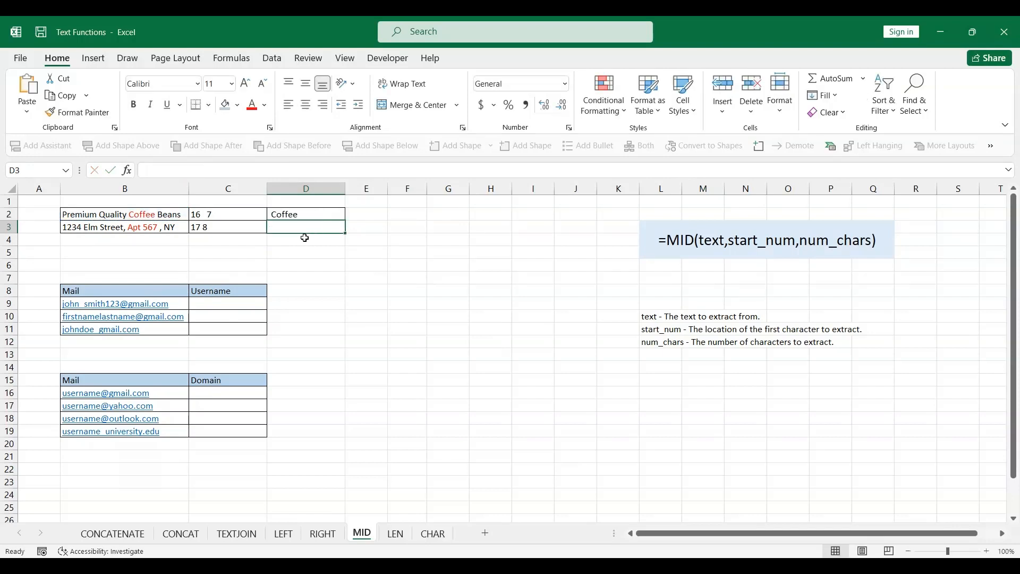
# Step: Enter =MID(B3,17,8) in D3 to extract the apartment part of the address in B3
pyautogui.click(134, 217)
pyautogui.doubleClick(134, 216)
pyautogui.doubleClick(134, 229)
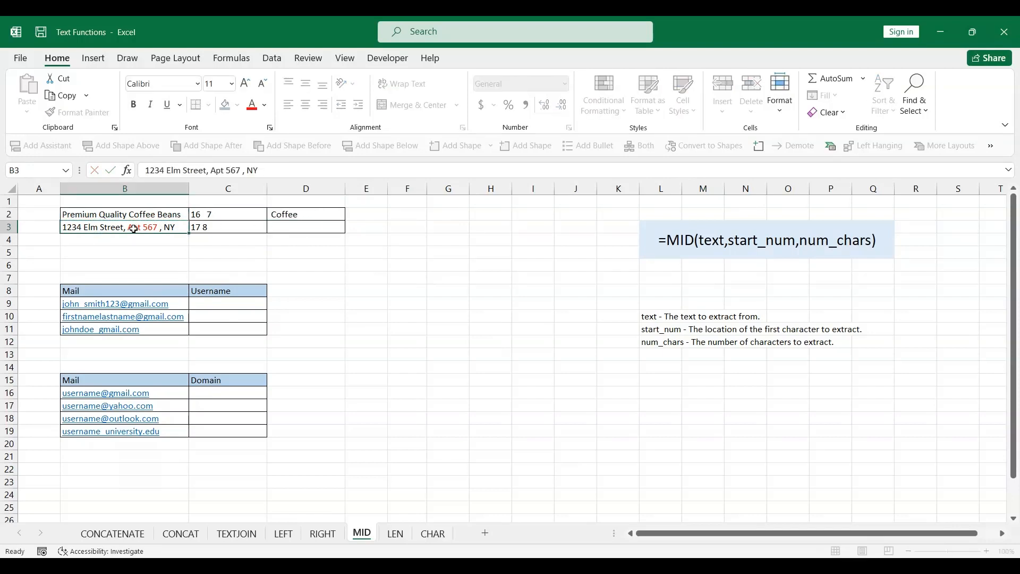
pyautogui.moveTo(131, 228); pyautogui.dragTo(159, 228)
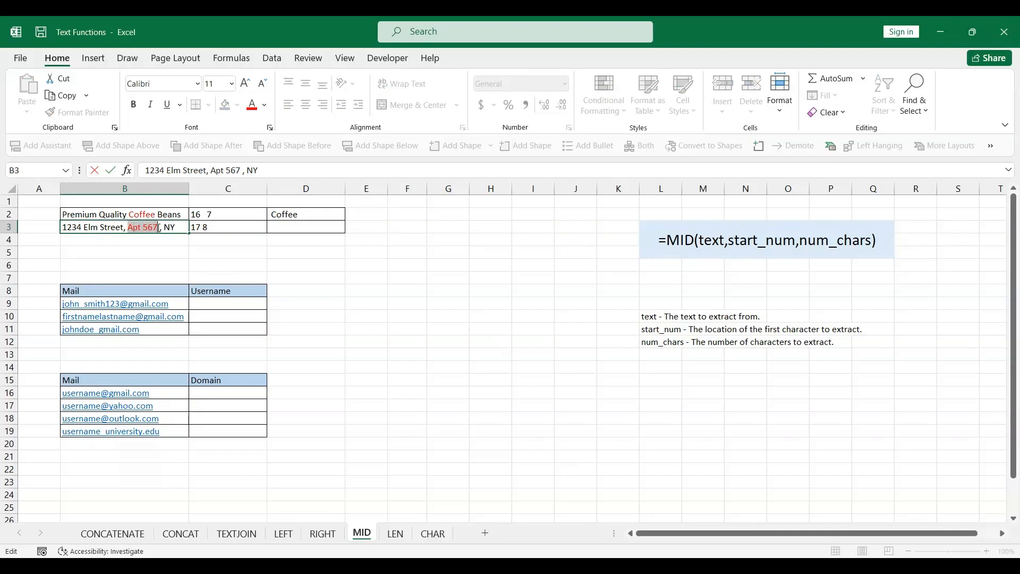
pyautogui.click(272, 228)
pyautogui.write('=MID')
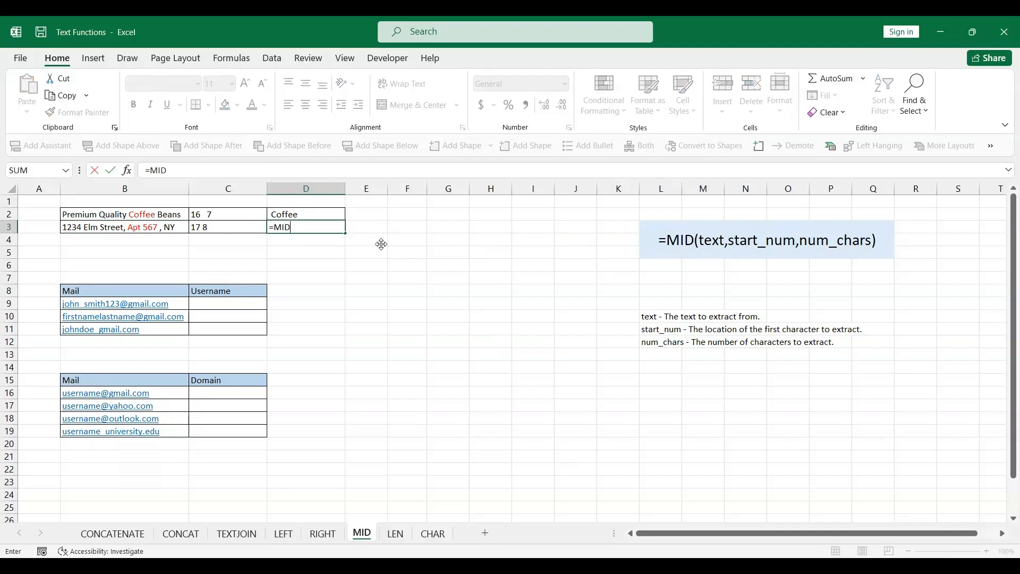
pyautogui.write('(')
pyautogui.press('Left')
pyautogui.press('Left')
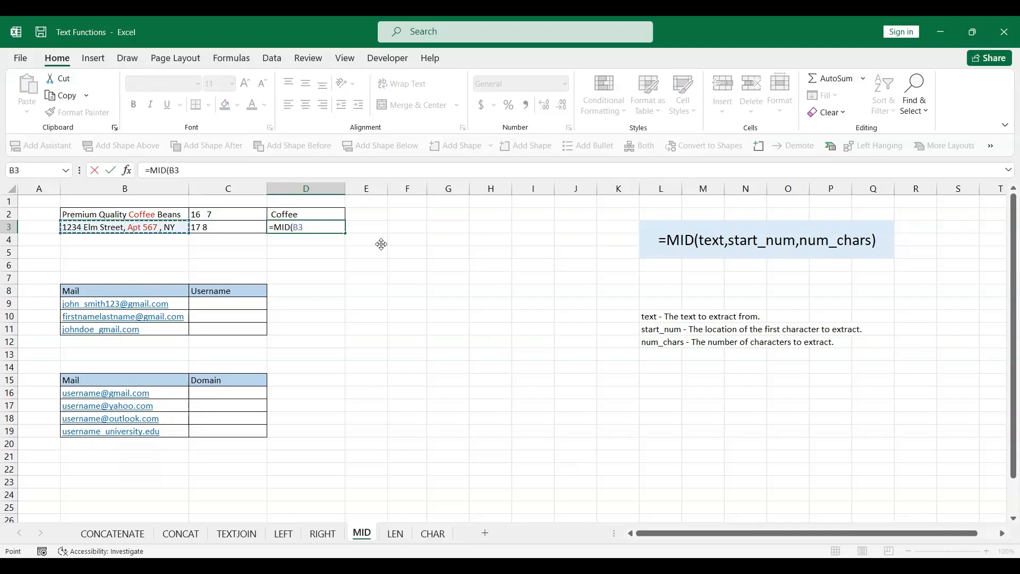
pyautogui.write(',17')
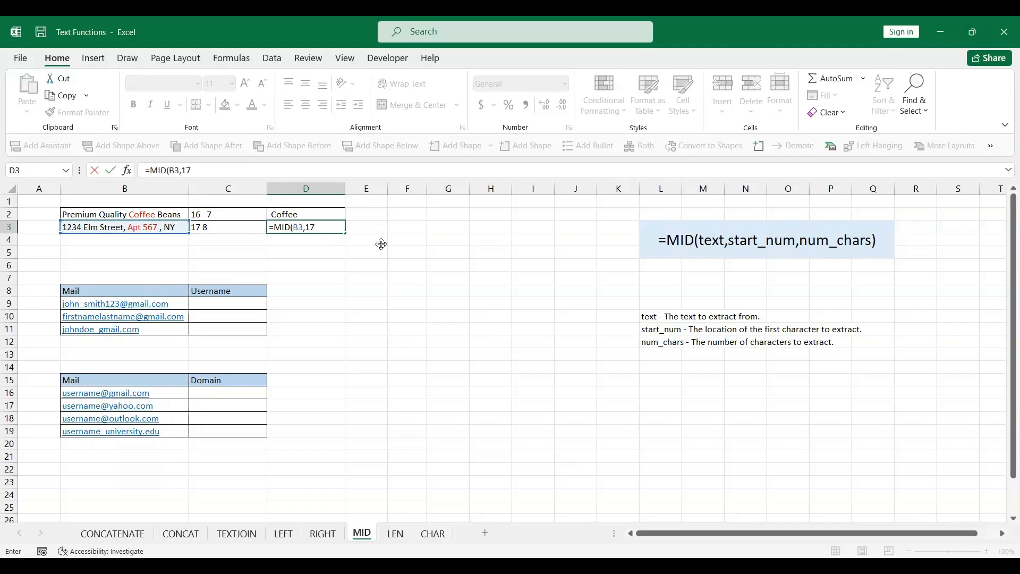
pyautogui.write(',8')
pyautogui.press('Return')
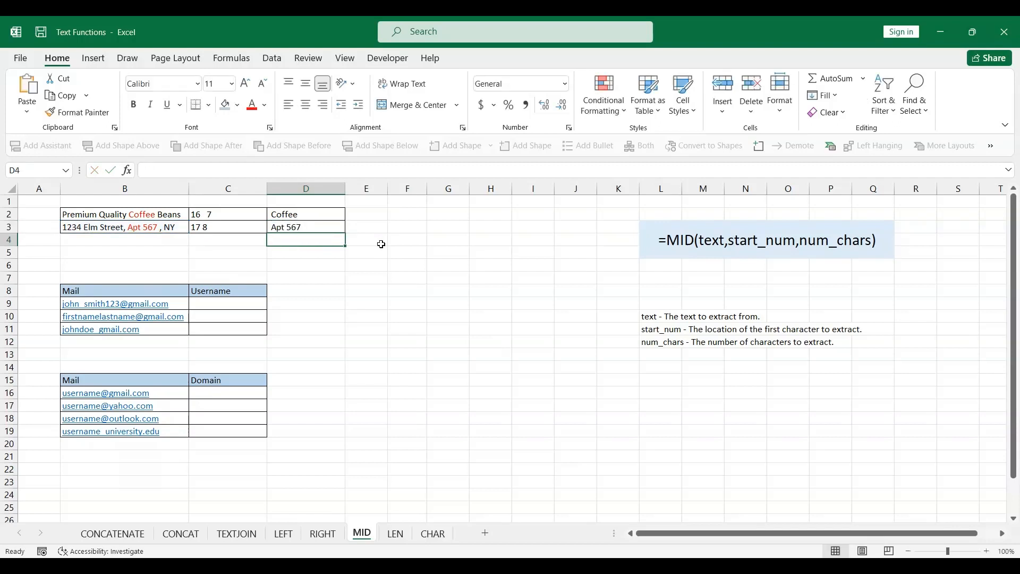
# Step: Enter =MID(B9,1,FIND("@",B9)-1) in C9 to extract the username from the e-mail address in B9
pyautogui.click(322, 223)
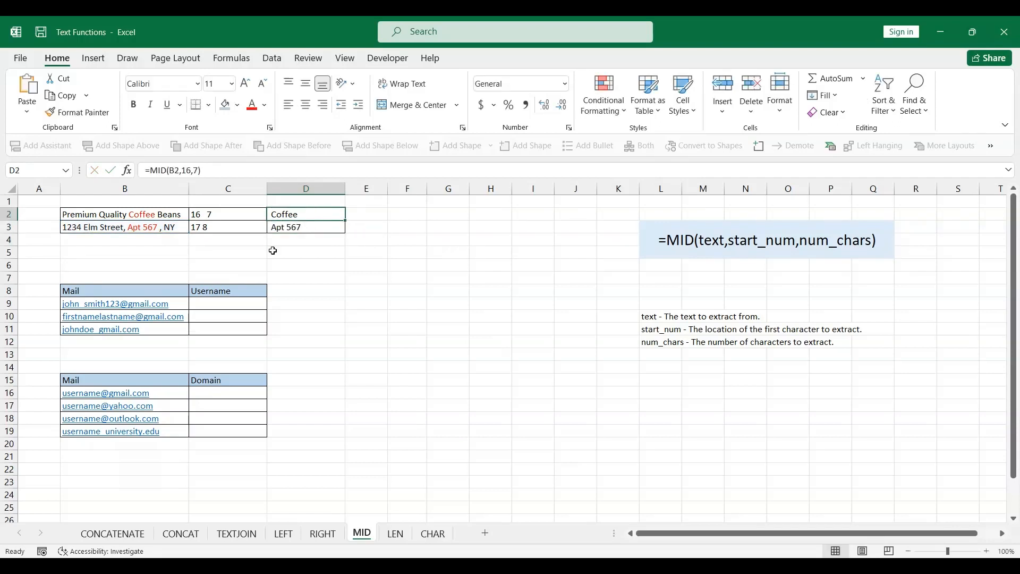
pyautogui.click(184, 303)
pyautogui.click(197, 302)
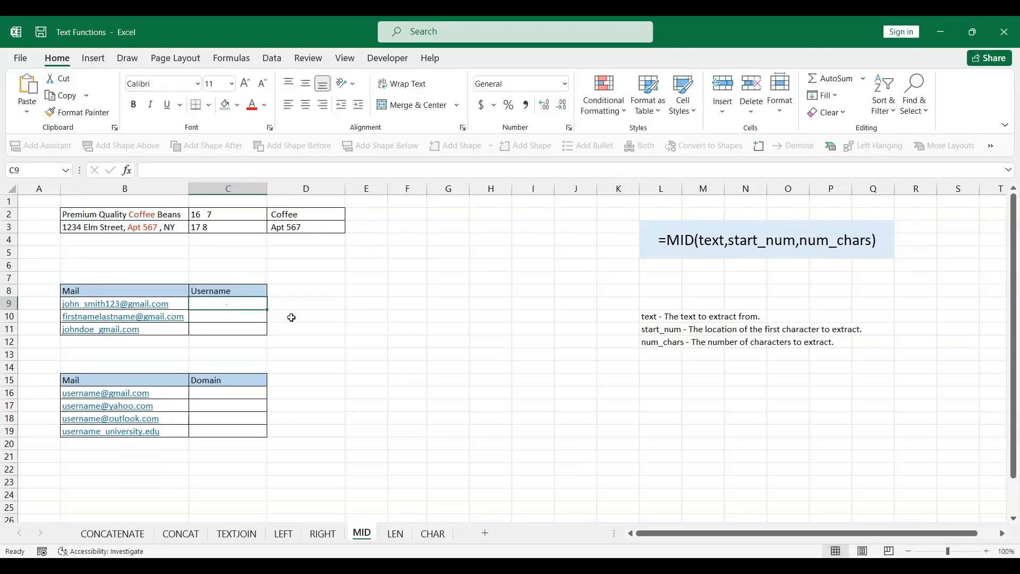
pyautogui.write('=MID')
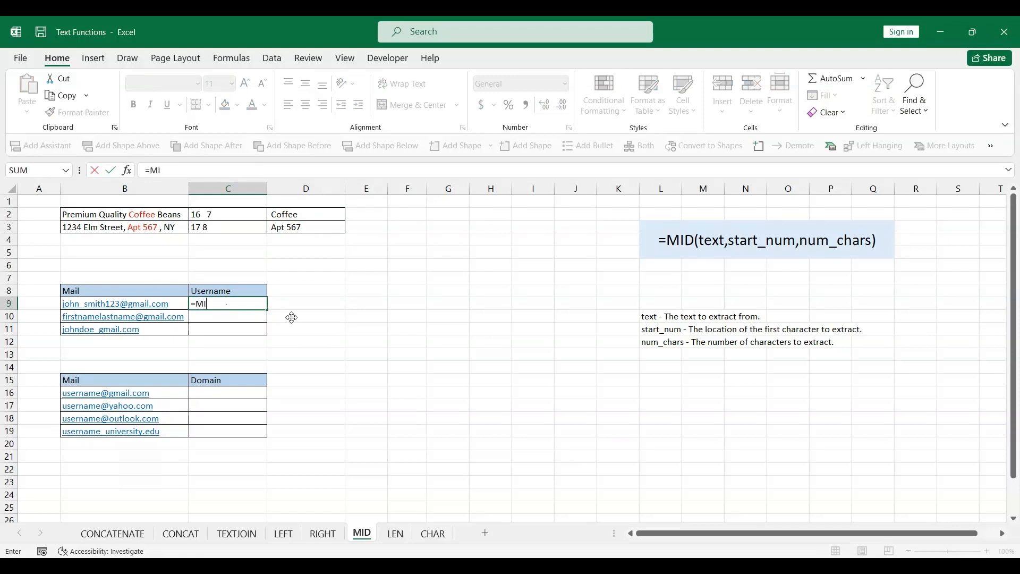
pyautogui.write('(')
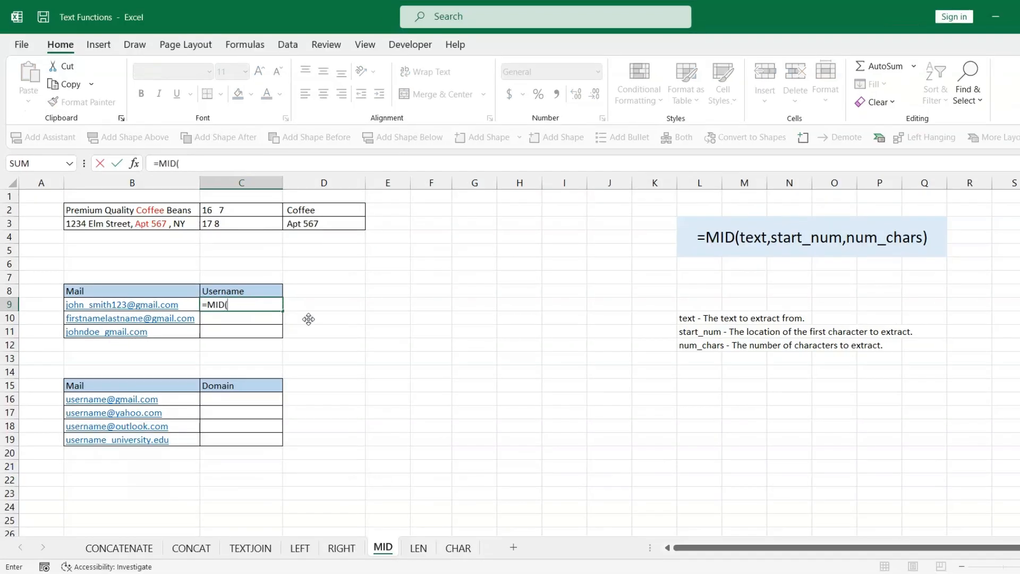
pyautogui.press('Left')
pyautogui.write(',')
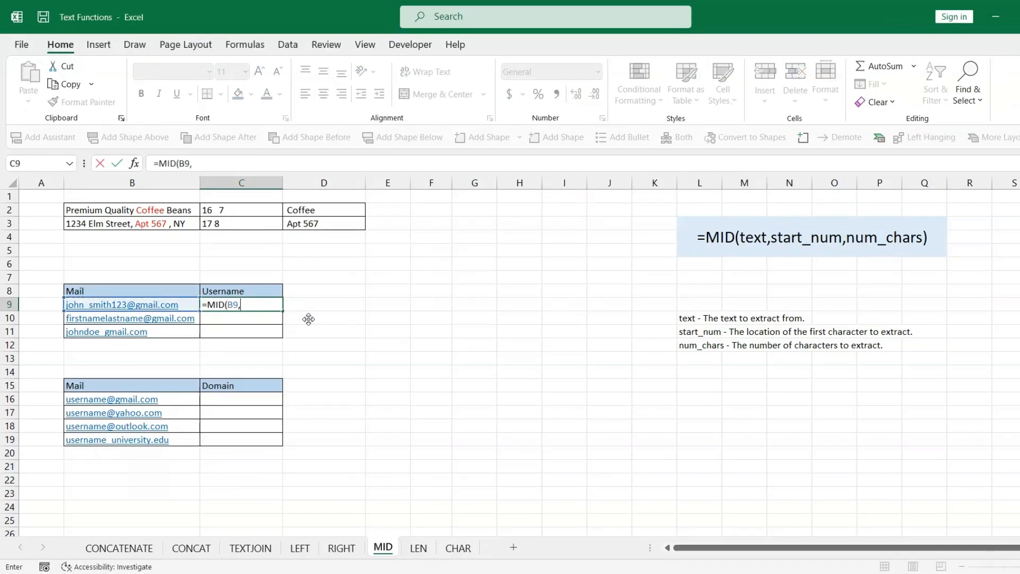
pyautogui.write('1,FIND("@"')
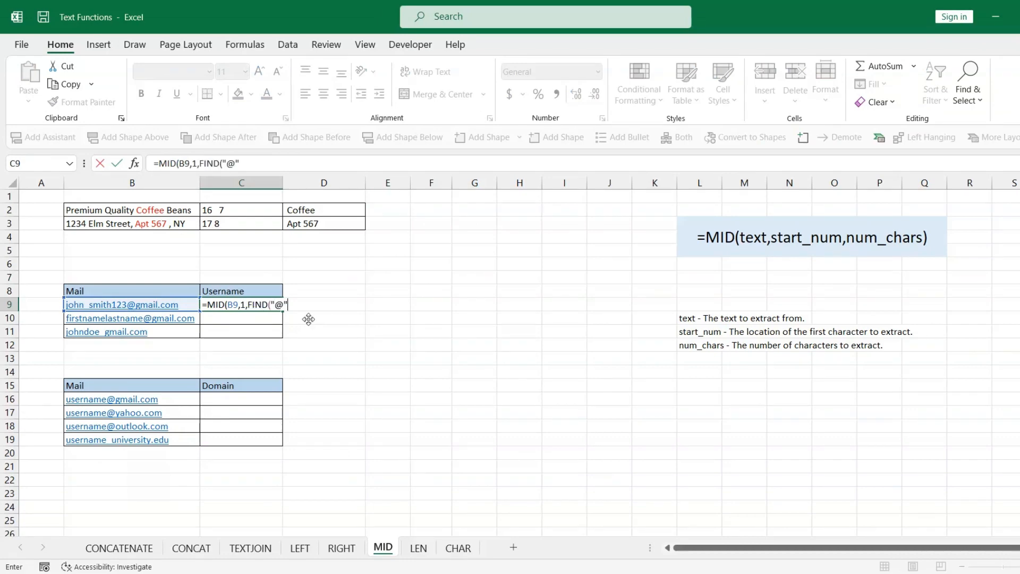
pyautogui.write(',')
pyautogui.press('Left')
pyautogui.write(')')
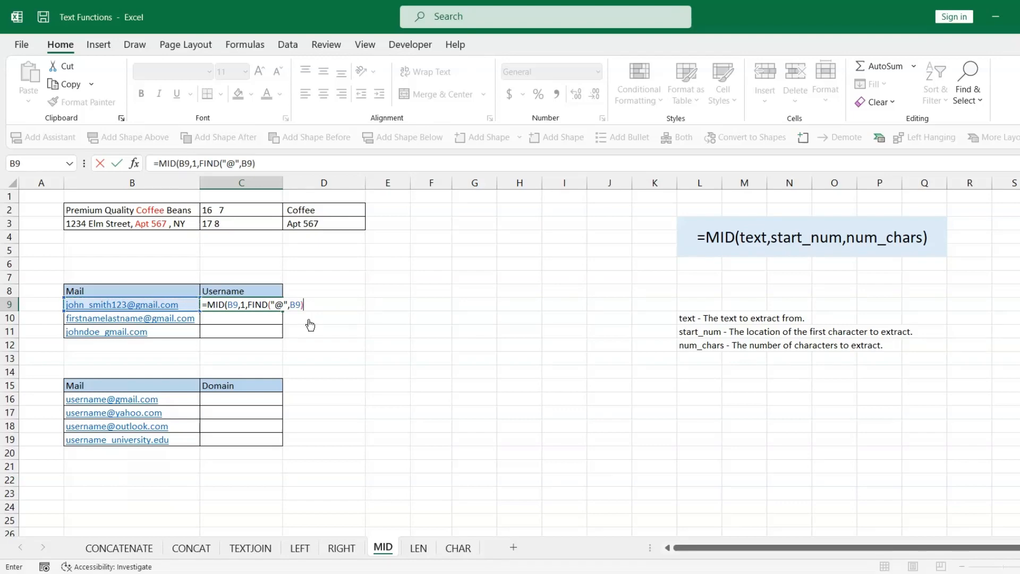
pyautogui.write('-1))')
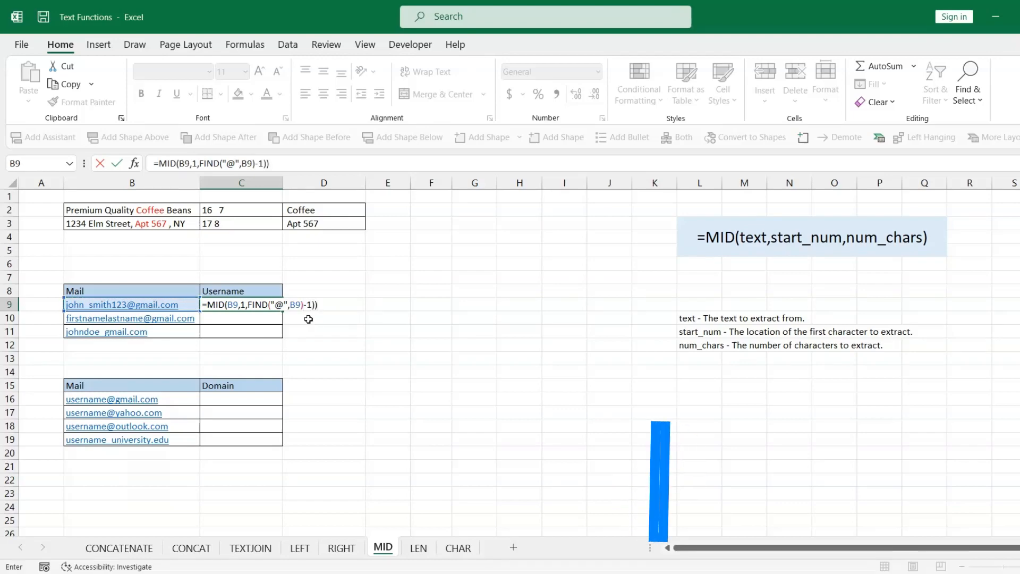
pyautogui.press('Return')
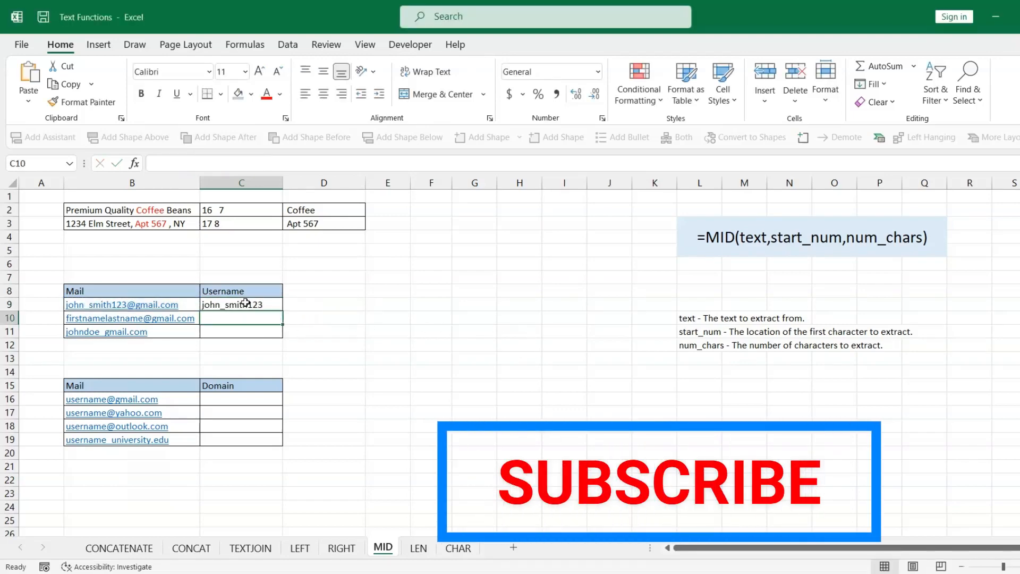
# Step: Fill the username formula in C9 down through C11
pyautogui.click(276, 306)
pyautogui.moveTo(283, 311); pyautogui.dragTo(282, 334)
pyautogui.click(258, 332)
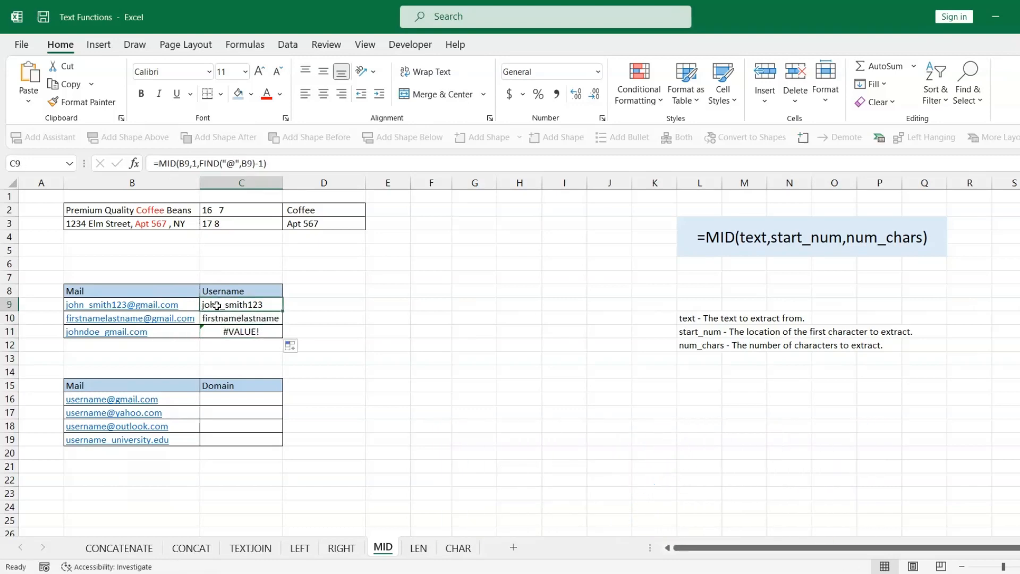
# Step: Rewrite C9 as =IF(ISERROR(FIND("@",B9)),"",MID(B9,1,FIND("@",B9)-1)) and fill it down through C11
pyautogui.doubleClick(217, 306)
pyautogui.write('IF(ISERROR')
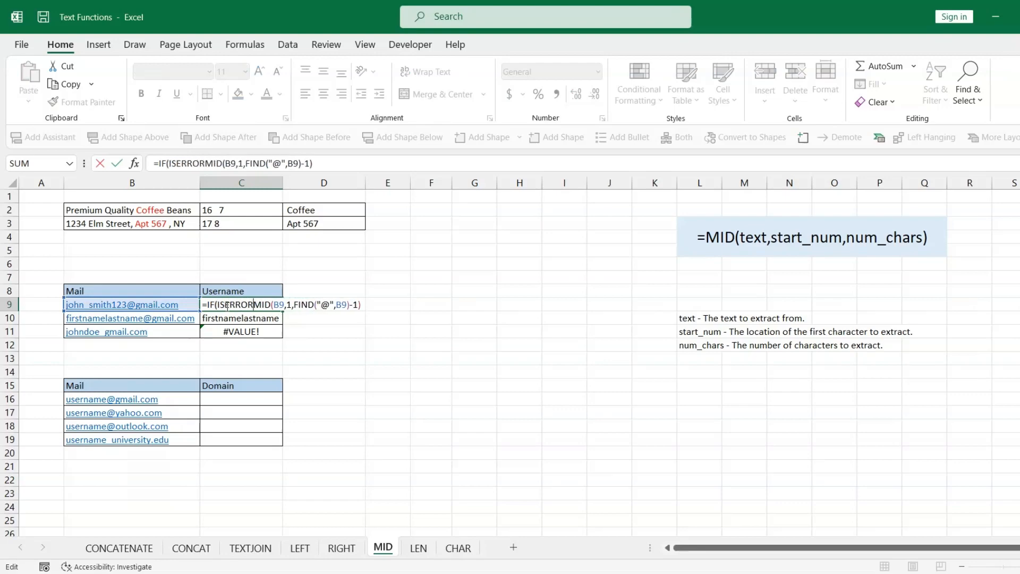
pyautogui.write('(')
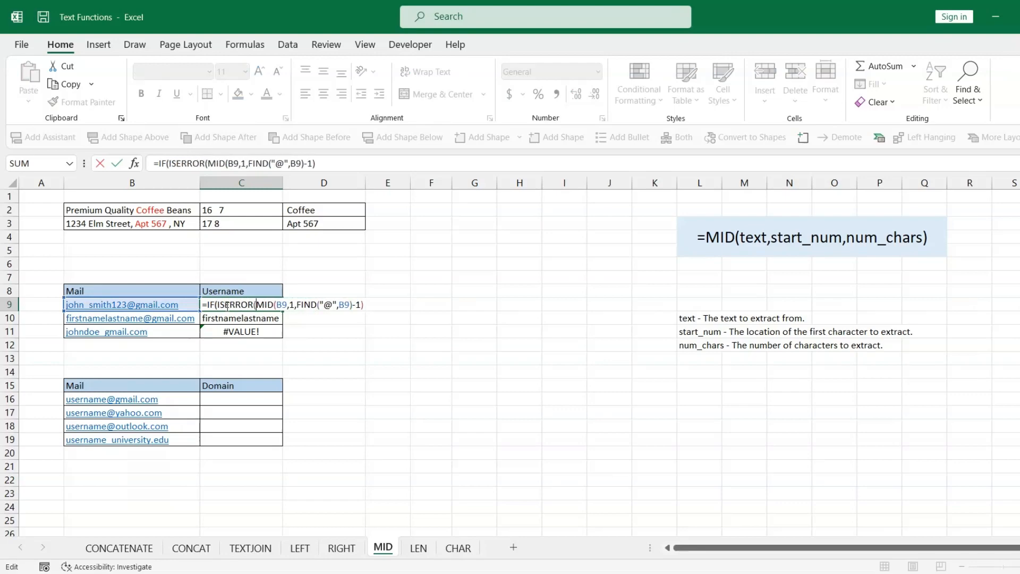
pyautogui.write('FIND("')
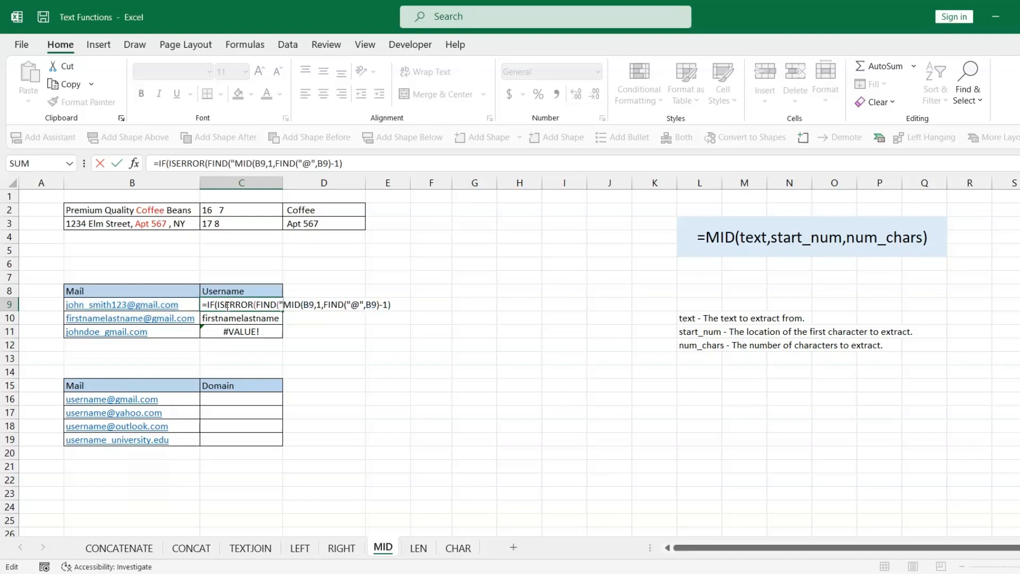
pyautogui.write('@"')
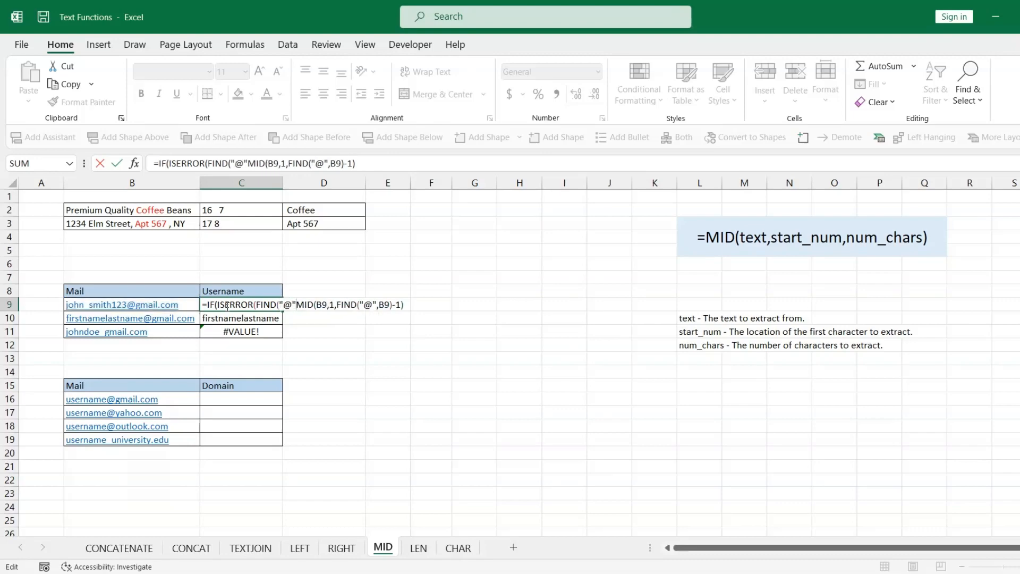
pyautogui.write(',')
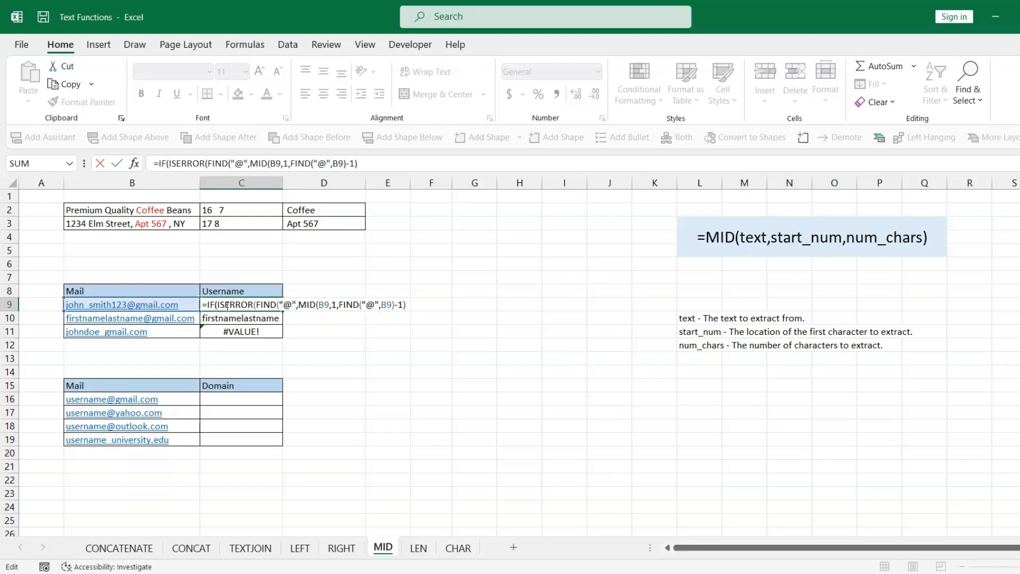
pyautogui.click(167, 308)
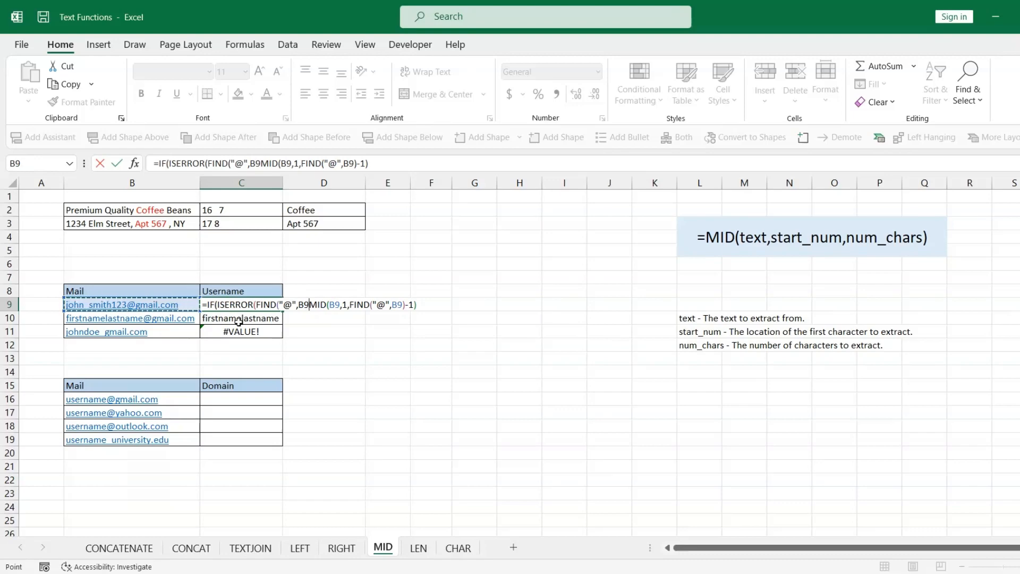
pyautogui.write(')),""')
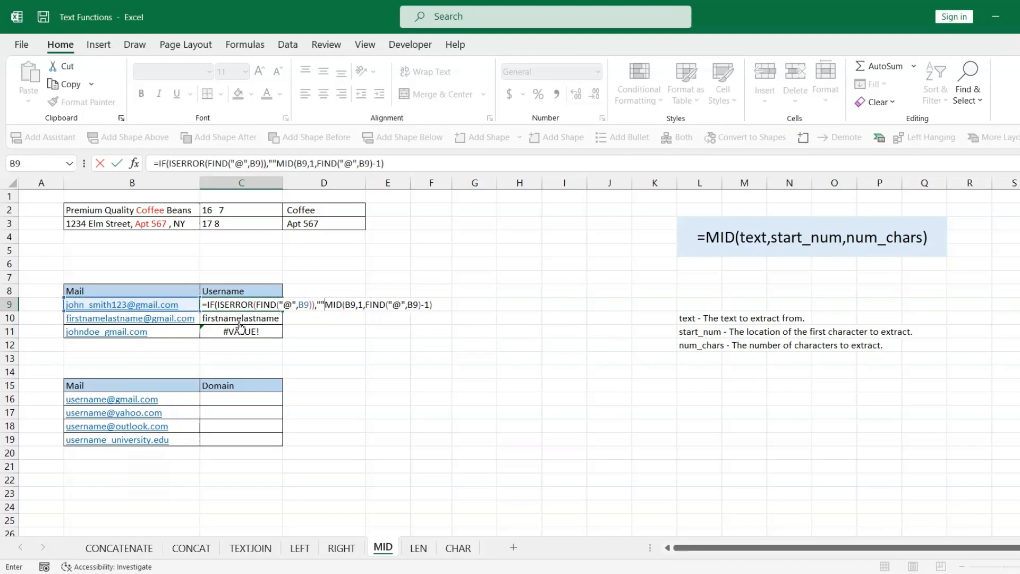
pyautogui.write(',')
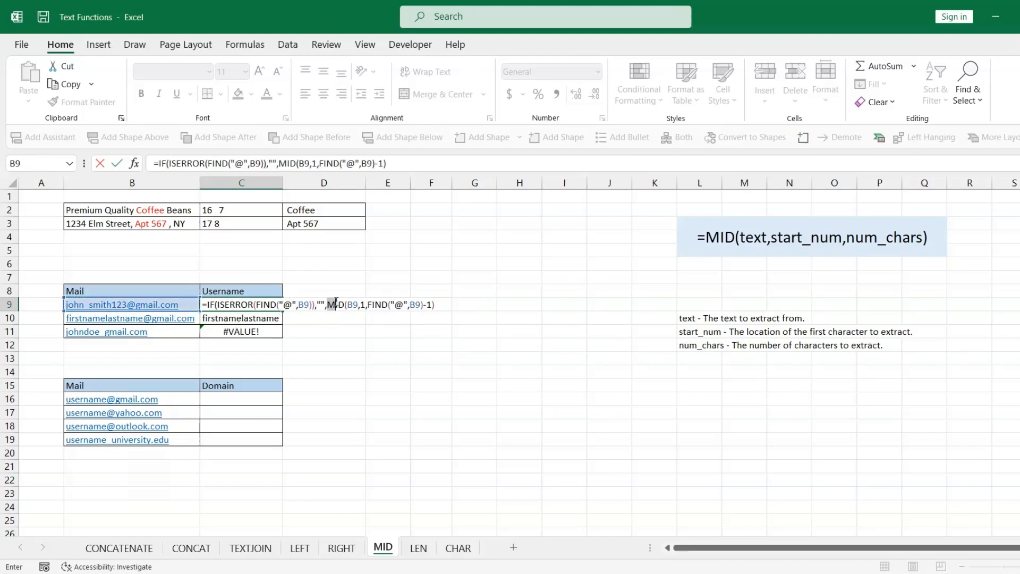
pyautogui.moveTo(336, 302); pyautogui.dragTo(435, 305)
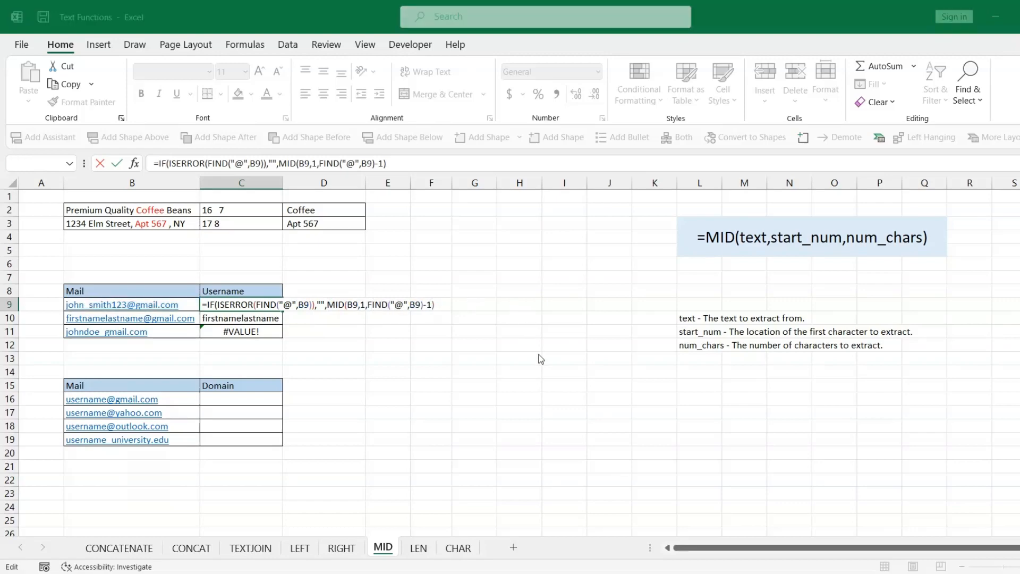
pyautogui.press('Return')
pyautogui.click(257, 305)
pyautogui.moveTo(282, 311); pyautogui.dragTo(256, 331)
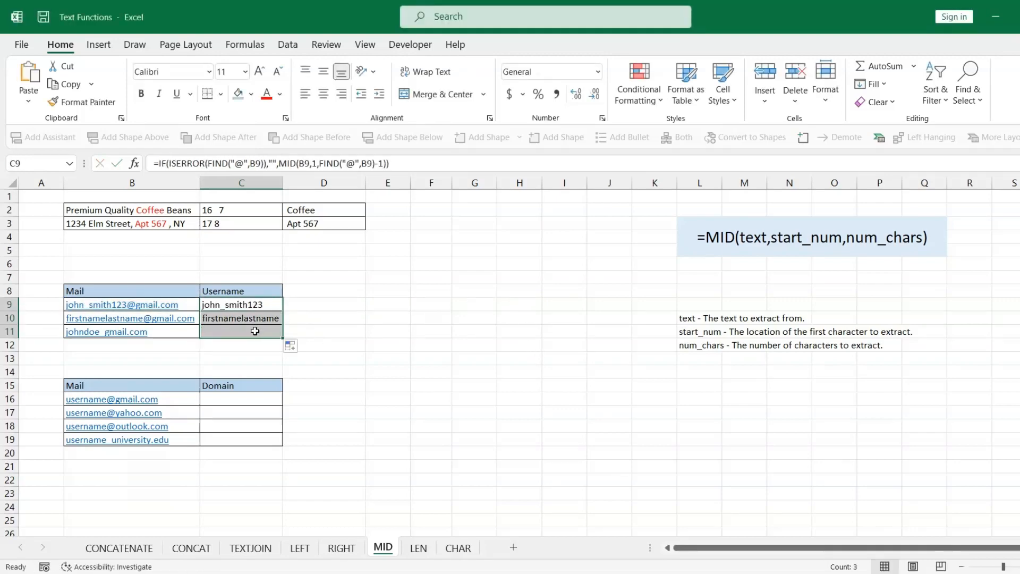
pyautogui.click(255, 330)
# Step: Enter =IF(ISERROR(FIND("@",B16)),"",MID(B16,FIND("@",B16)+1,100)) in C16 to extract the domain and fill it down through C19
pyautogui.click(240, 399)
pyautogui.press('Left')
pyautogui.press('Right')
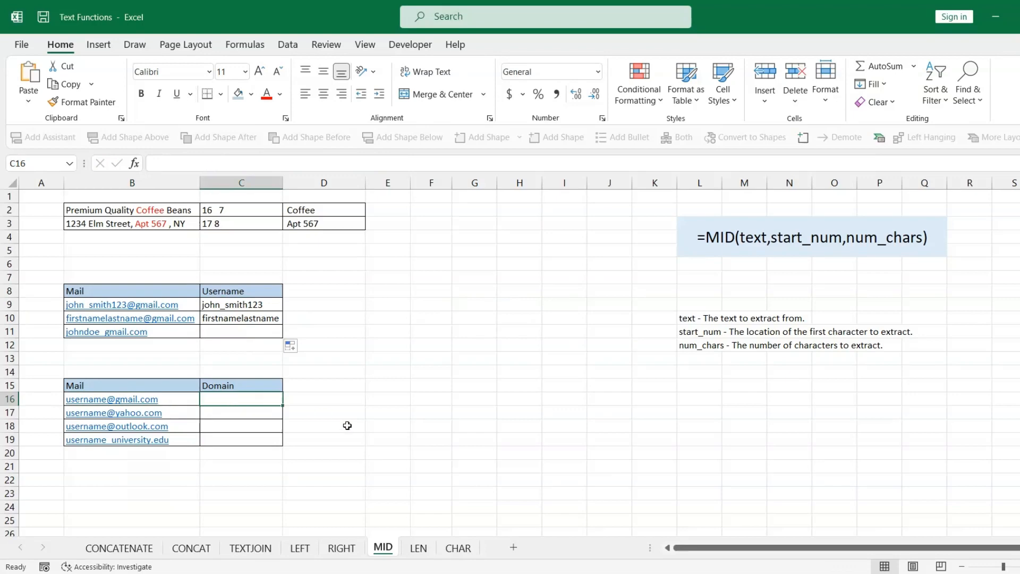
pyautogui.write('=IF(ISERROR')
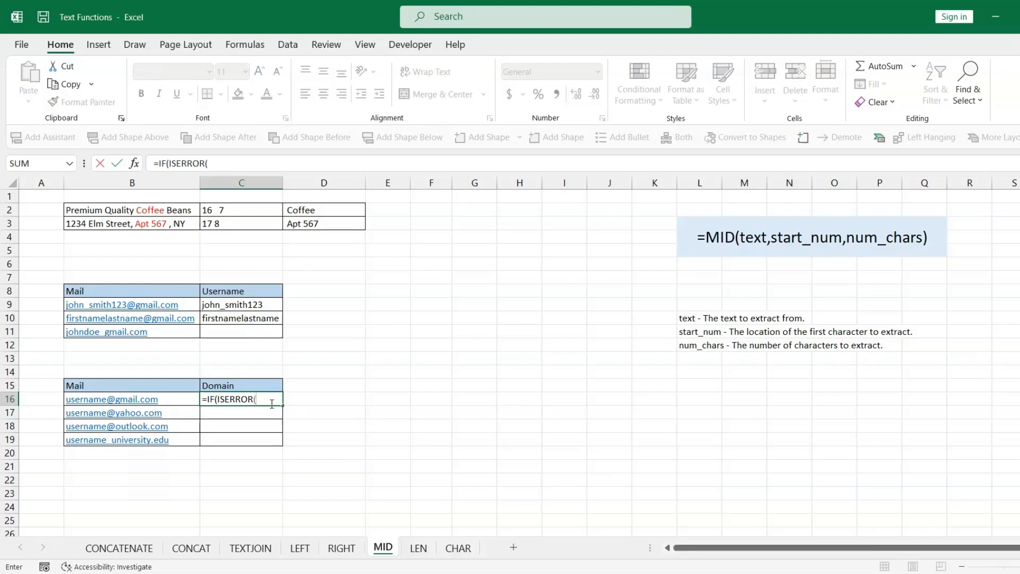
pyautogui.write('(FIND("@",')
pyautogui.press('Left')
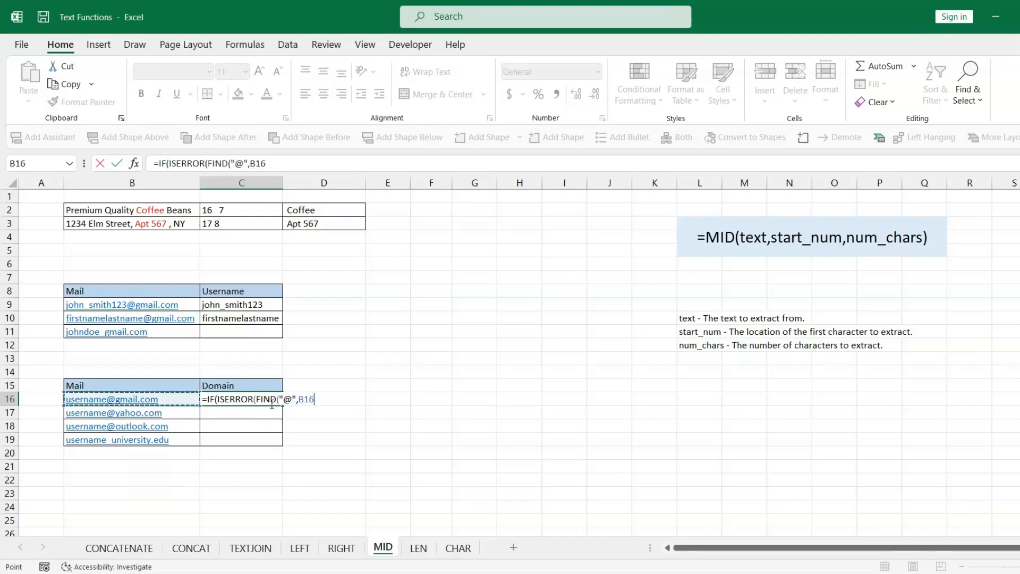
pyautogui.write('),"')
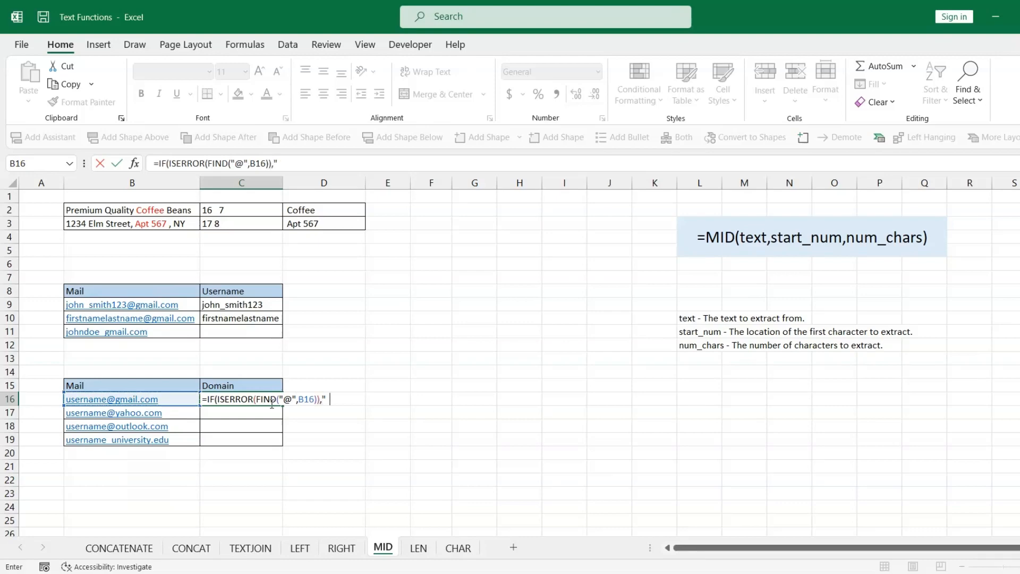
pyautogui.write('",MID(B16,')
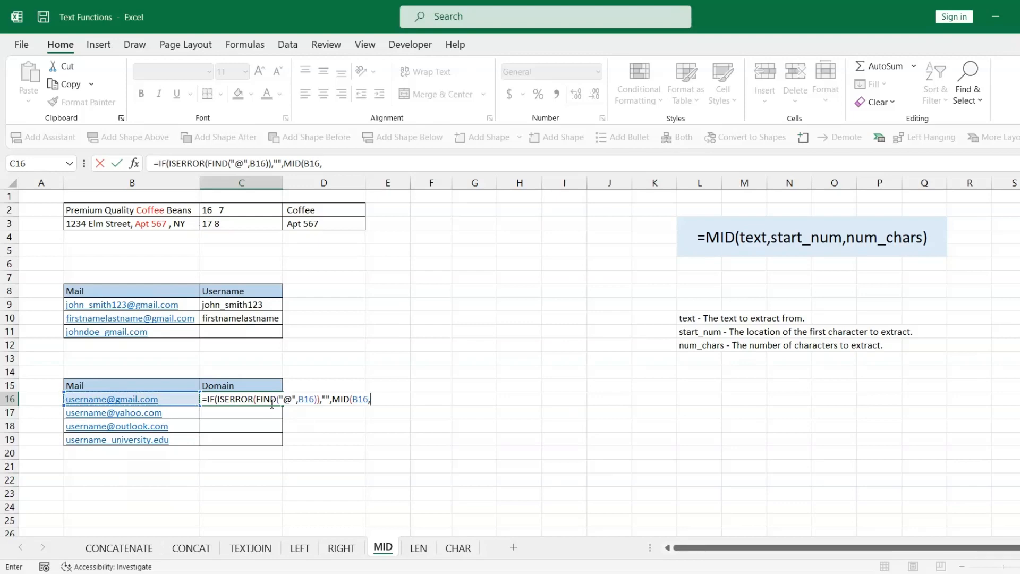
pyautogui.write('FIND("@",')
pyautogui.press('Left')
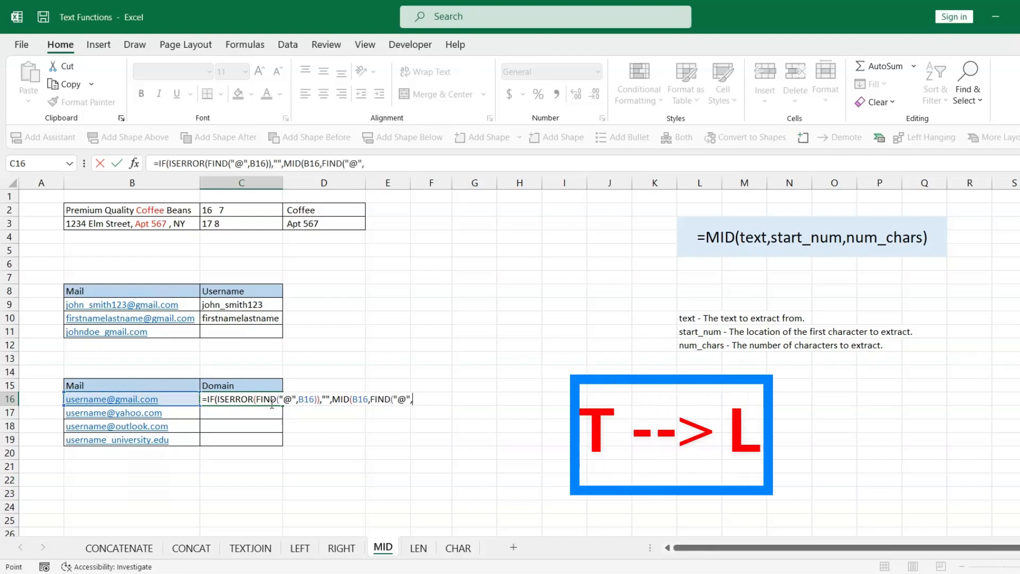
pyautogui.write(')+1')
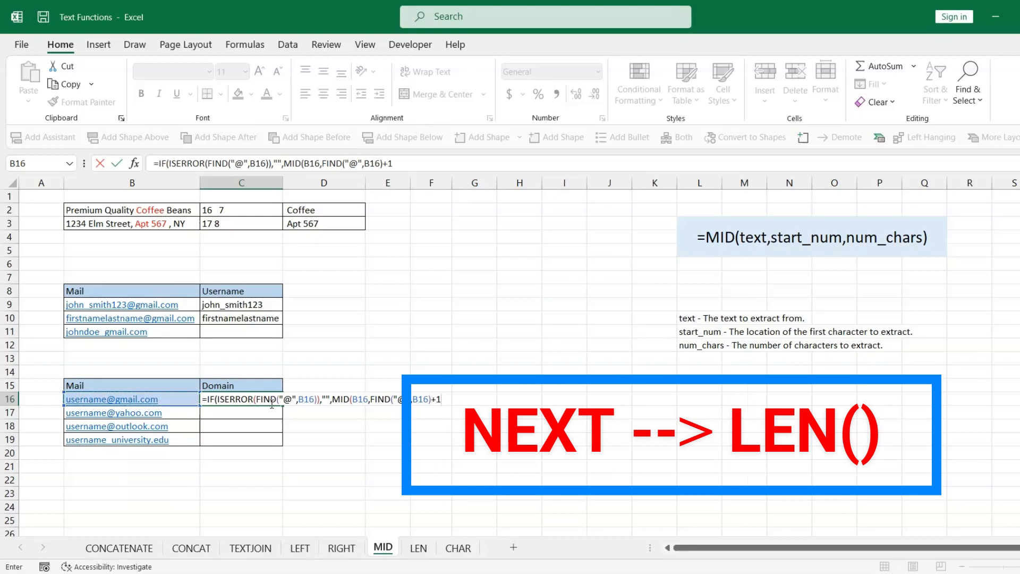
pyautogui.write(',100))')
pyautogui.press('Return')
pyautogui.click(265, 400)
pyautogui.doubleClick(283, 406)
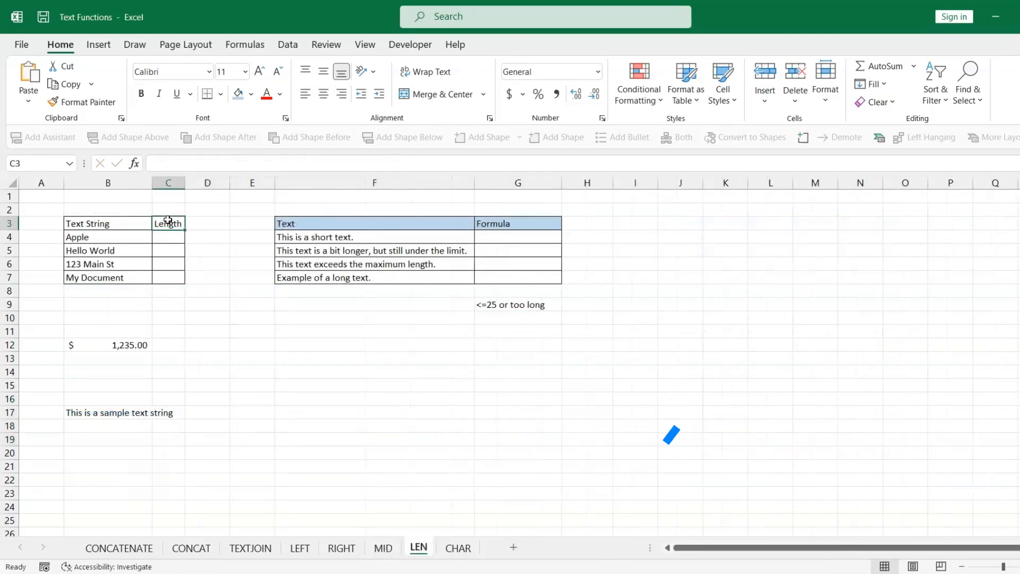
# Step: On the LEN sheet, enter =LEN(B4) in C4 to count the characters and fill it down through C7
pyautogui.click(171, 237)
pyautogui.click(142, 234)
pyautogui.click(171, 241)
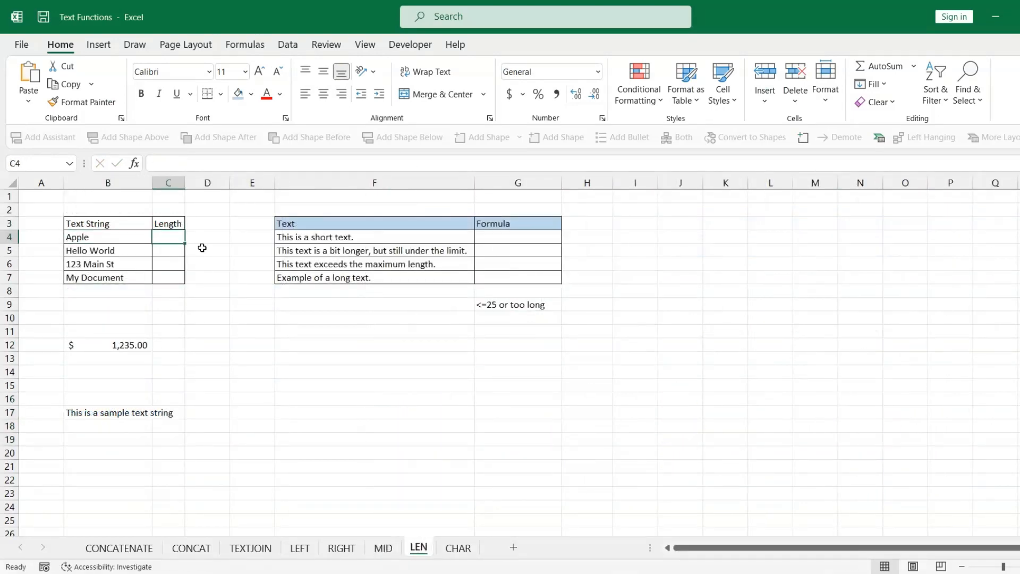
pyautogui.write('=LE')
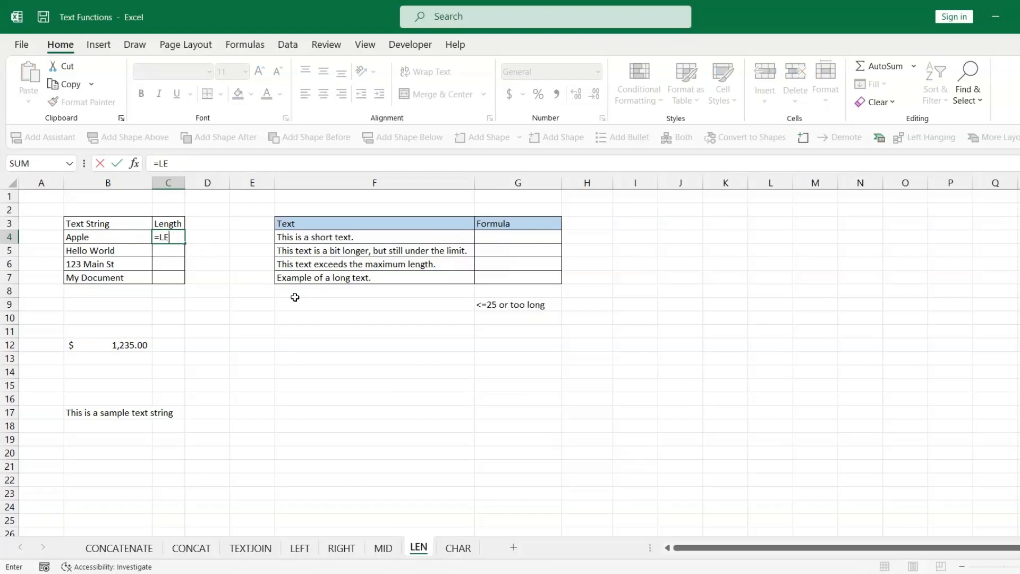
pyautogui.write('N(')
pyautogui.press('Left')
pyautogui.write(')')
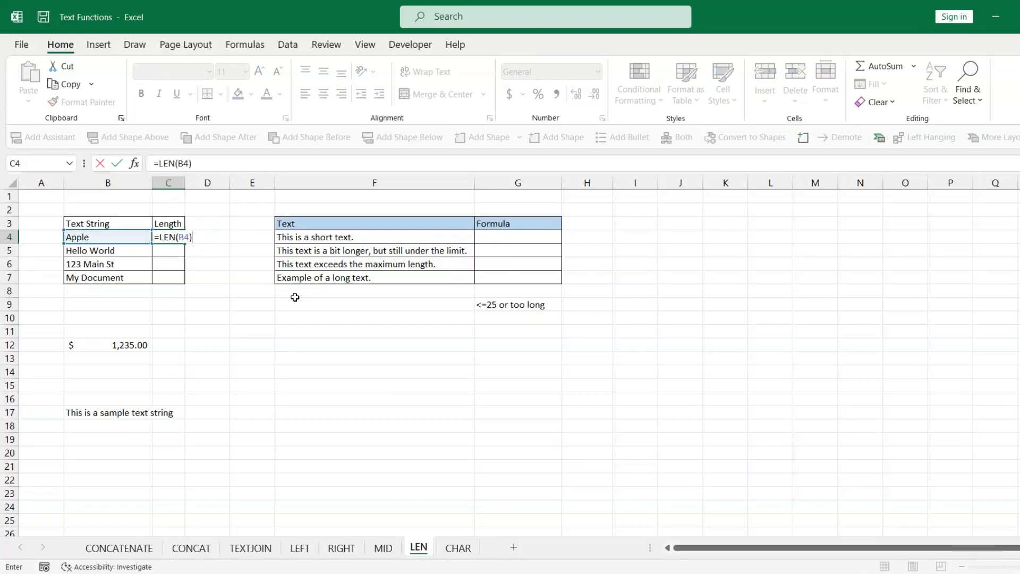
pyautogui.press('Return')
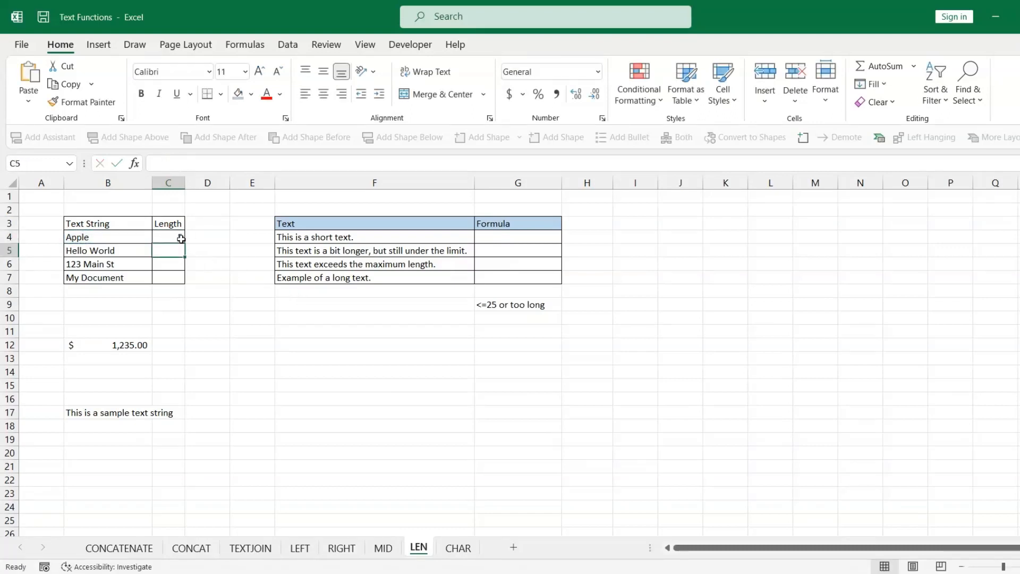
pyautogui.click(171, 238)
pyautogui.doubleClick(185, 243)
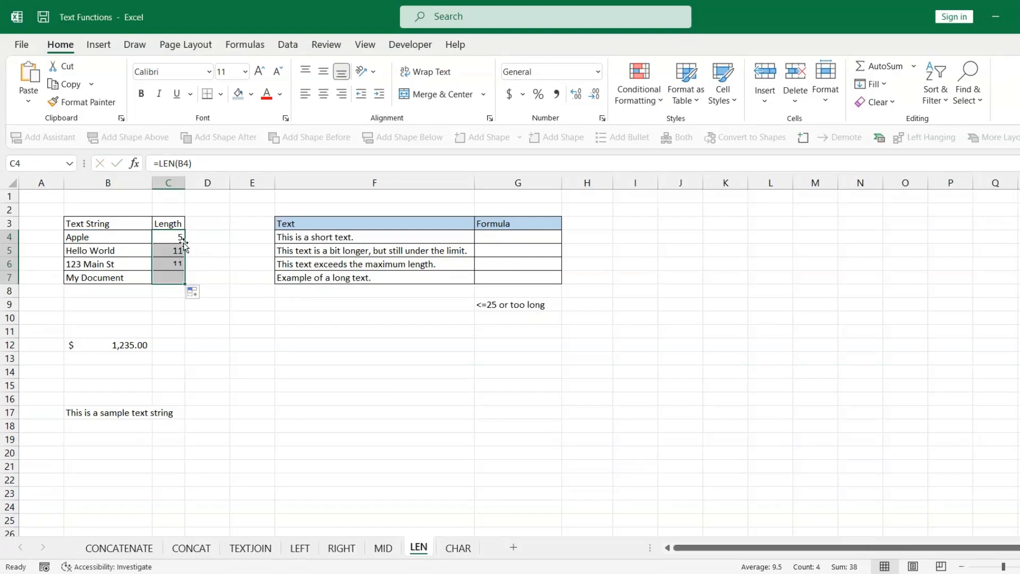
# Step: Extend the text string in B7 to "My Document text" and check the length in C7
pyautogui.doubleClick(138, 279)
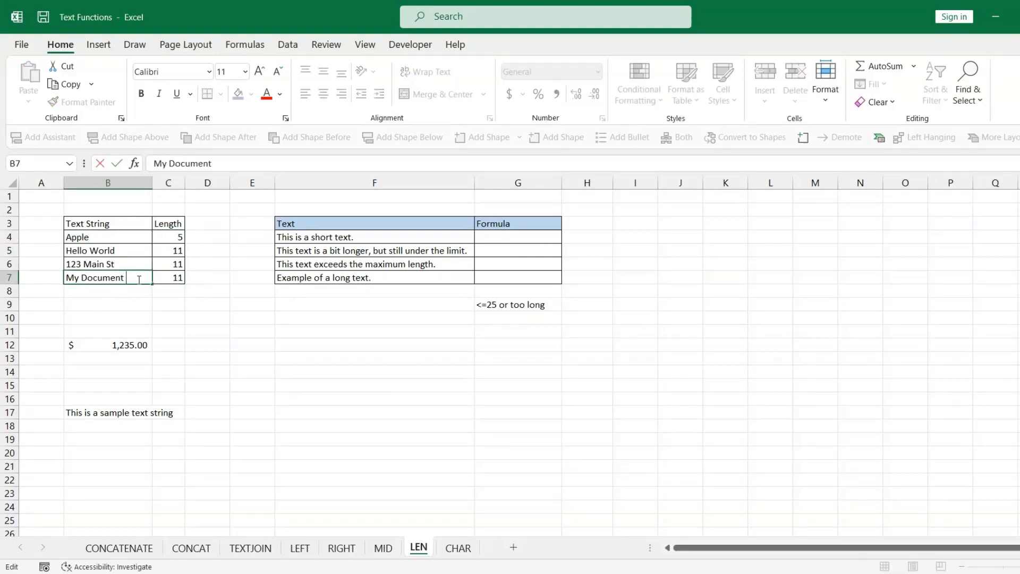
pyautogui.write('text')
pyautogui.press('Return')
pyautogui.click(179, 273)
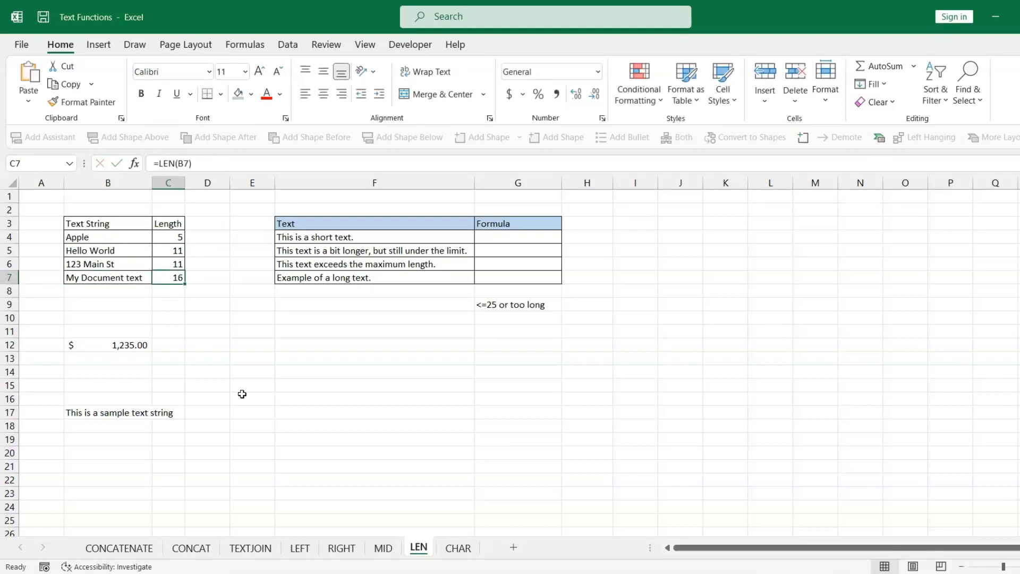
# Step: Enter =LEN(B12) in C12 to count the characters of the currency-formatted value in B12
pyautogui.click(137, 346)
pyautogui.doubleClick(131, 345)
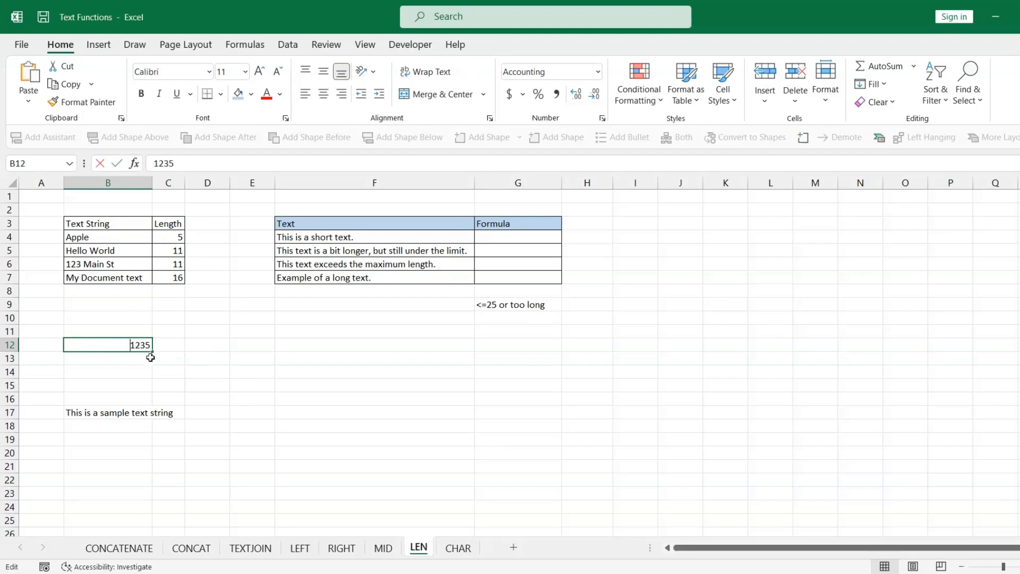
pyautogui.click(178, 345)
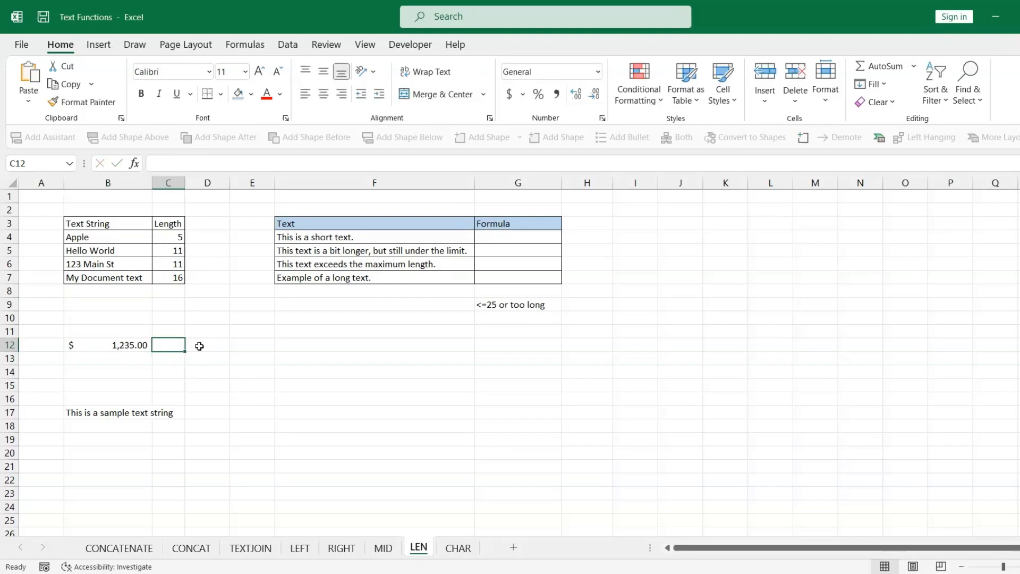
pyautogui.write('=LEN')
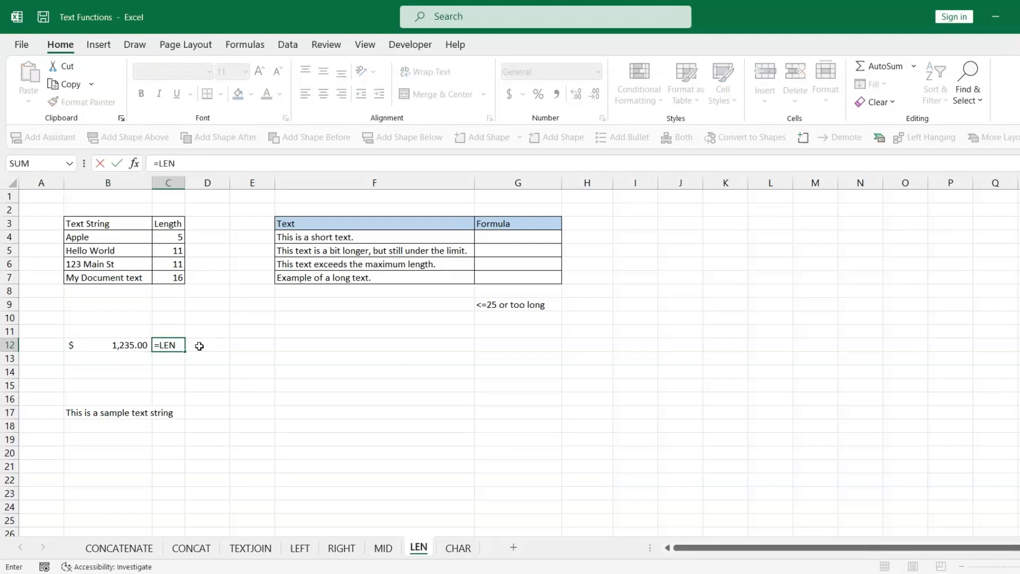
pyautogui.write('(')
pyautogui.press('Left')
pyautogui.write(')')
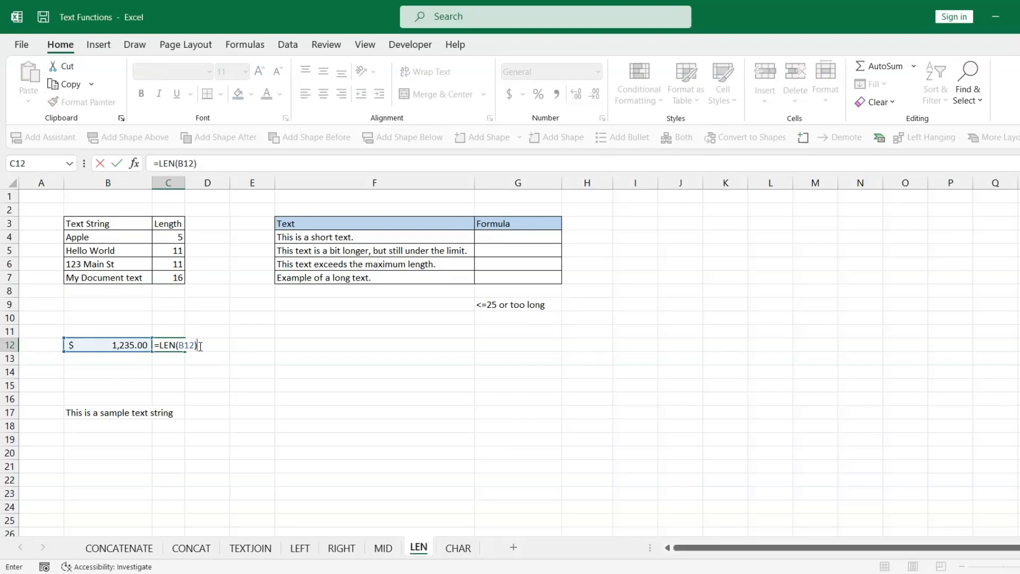
pyautogui.press('Return')
pyautogui.click(160, 346)
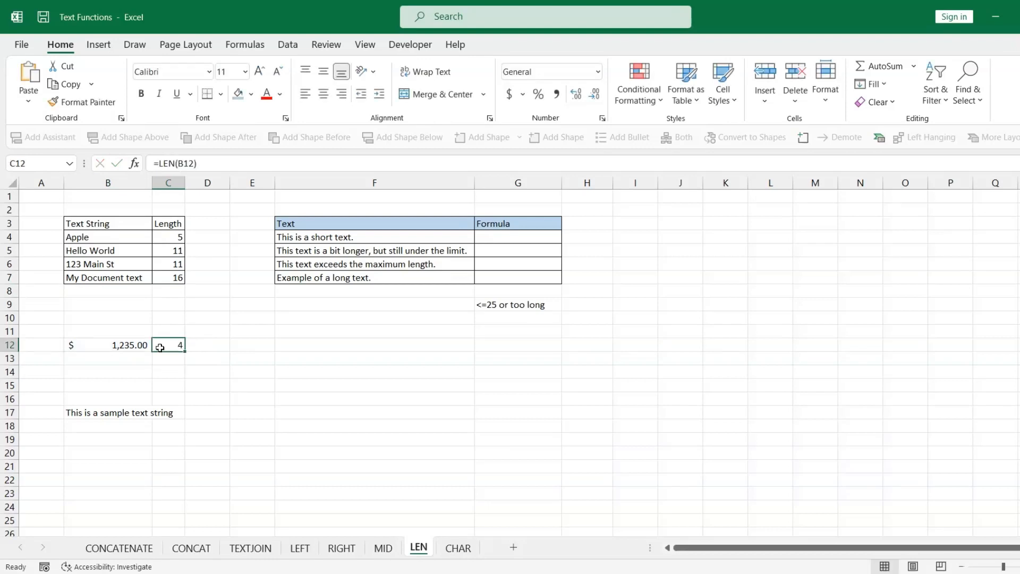
pyautogui.click(104, 346)
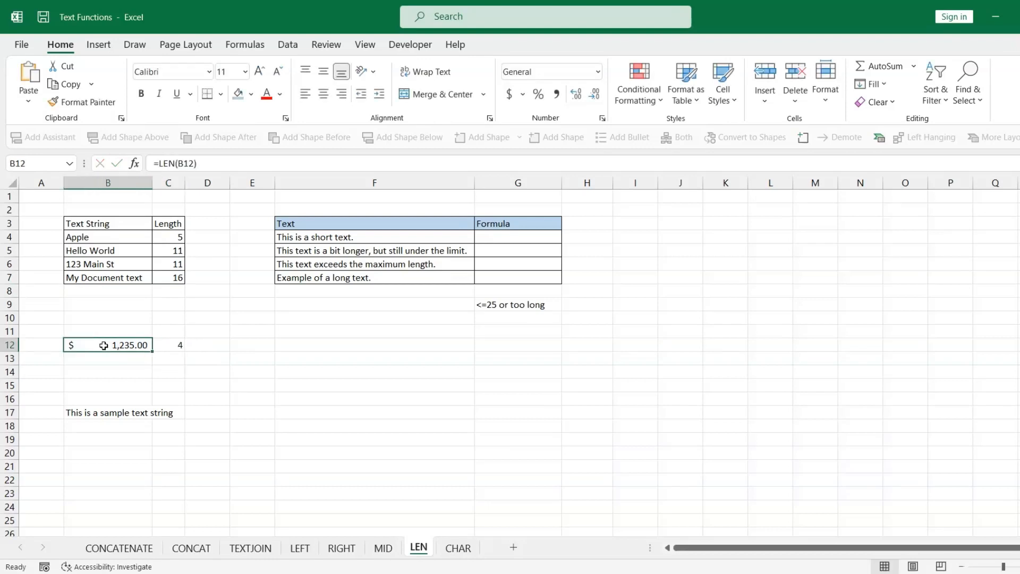
# Step: Enter =IF(LEN(F4)<=25,"Valid","Text is too long") in G4 and fill it down through G7
pyautogui.click(496, 304)
pyautogui.click(496, 234)
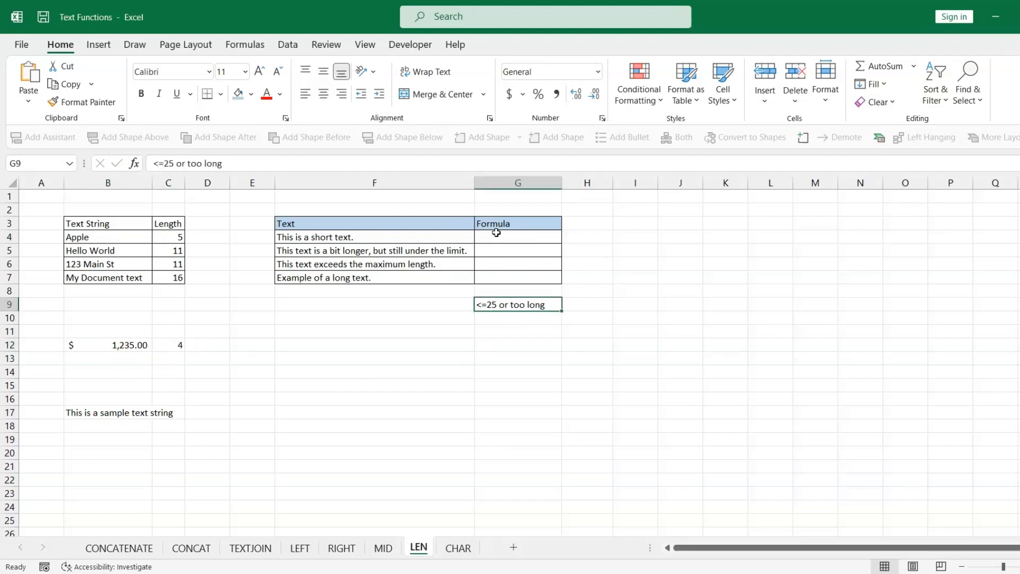
pyautogui.write('=IF(LE')
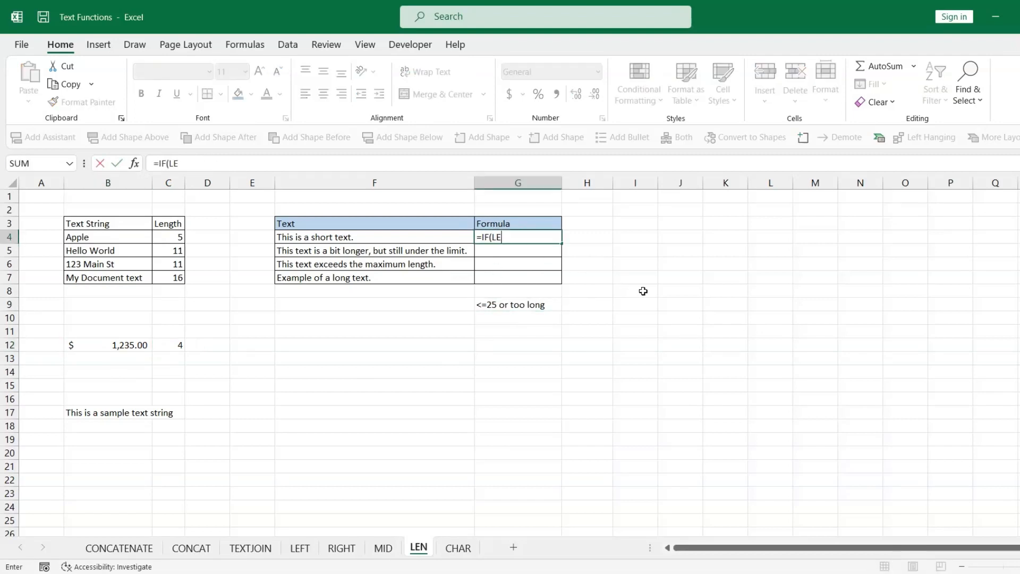
pyautogui.write('N(')
pyautogui.press('Left')
pyautogui.write(')')
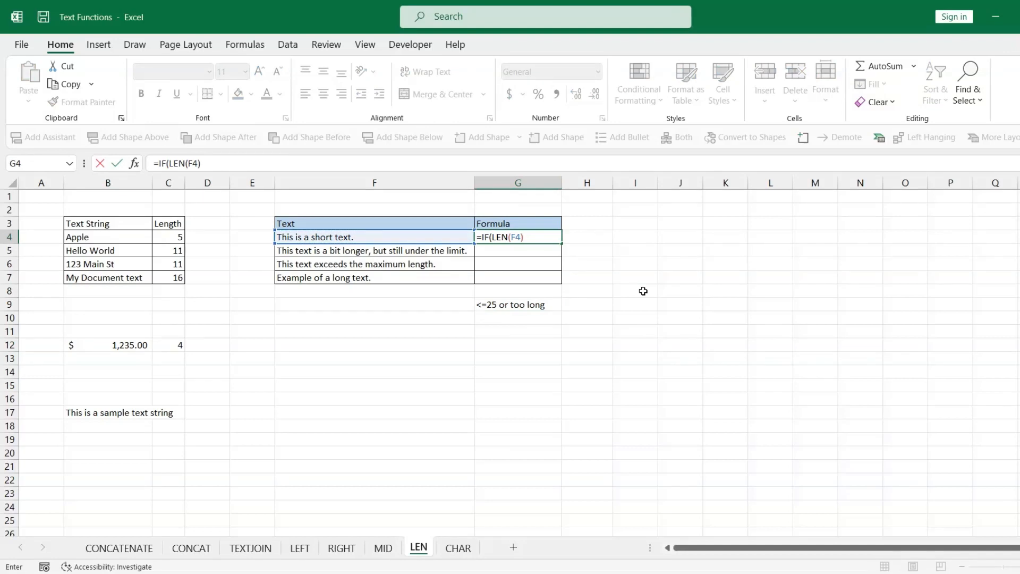
pyautogui.write('<=25,"Valid","')
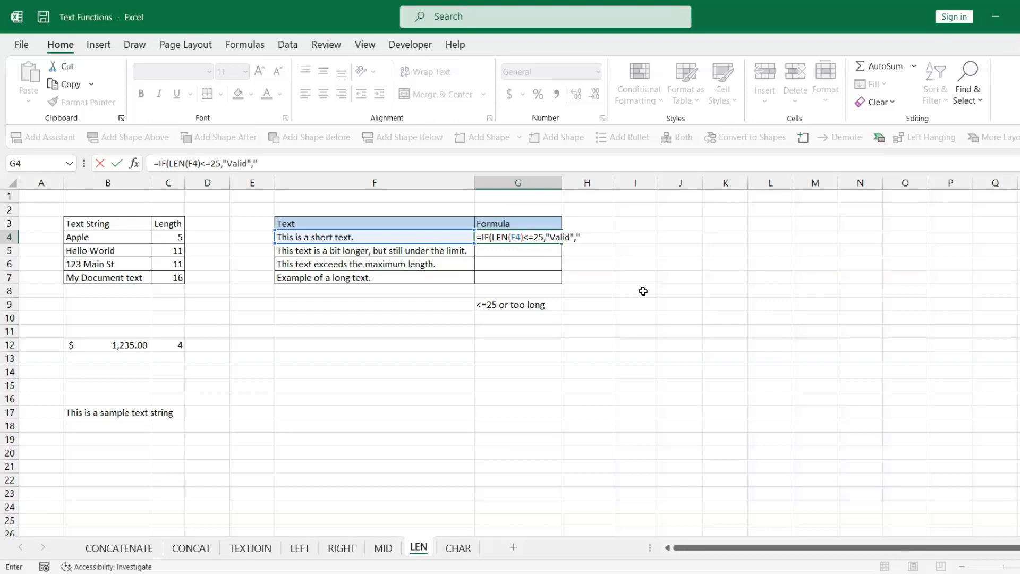
pyautogui.write('Text is too lo')
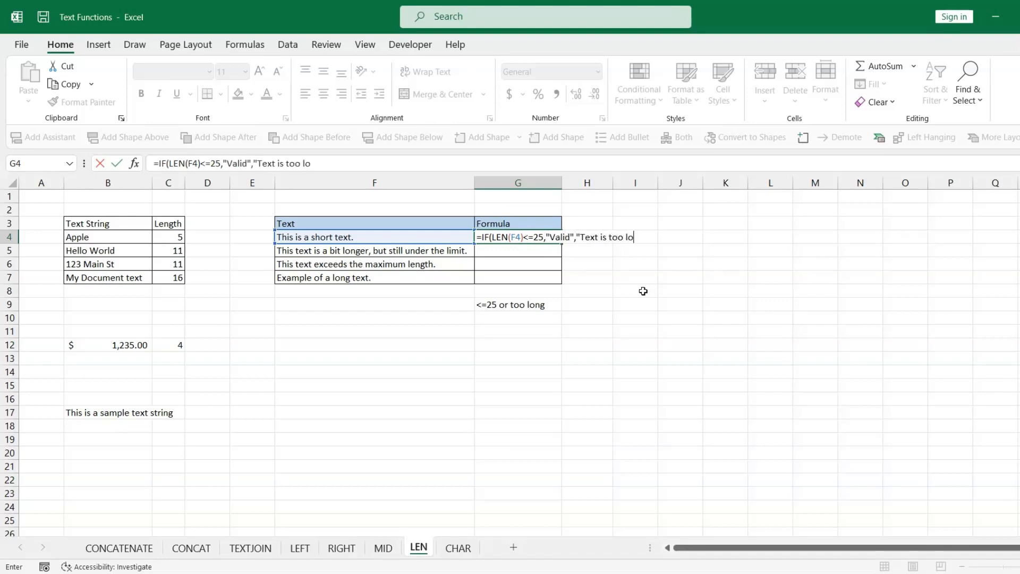
pyautogui.write('ng")')
pyautogui.press('Return')
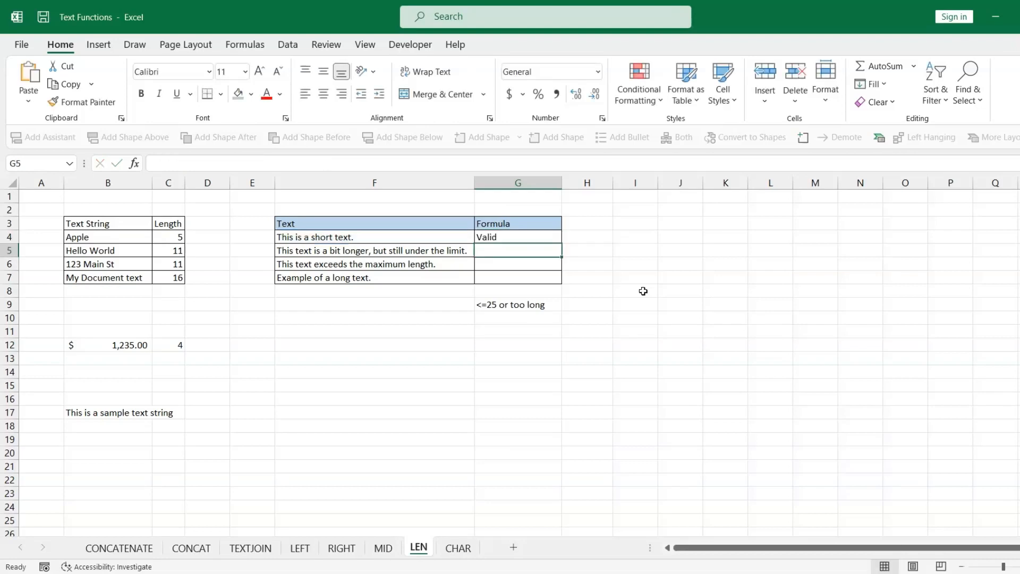
pyautogui.click(555, 241)
pyautogui.doubleClick(561, 243)
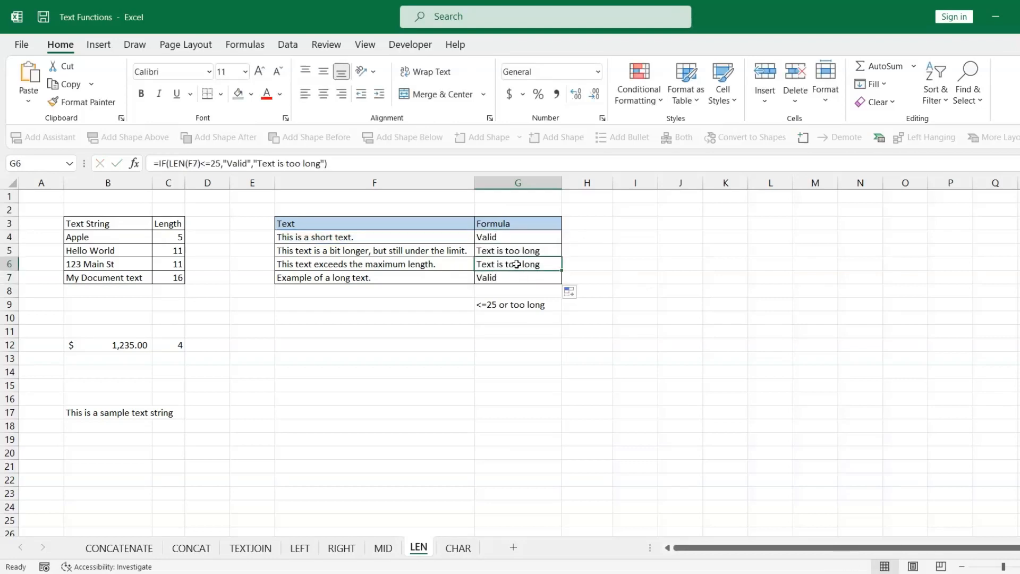
# Step: Enter =MID(B17,5,LEN(B17)-4) in F17 to extract the sample text string from its fifth character onward
pyautogui.click(104, 413)
pyautogui.click(284, 415)
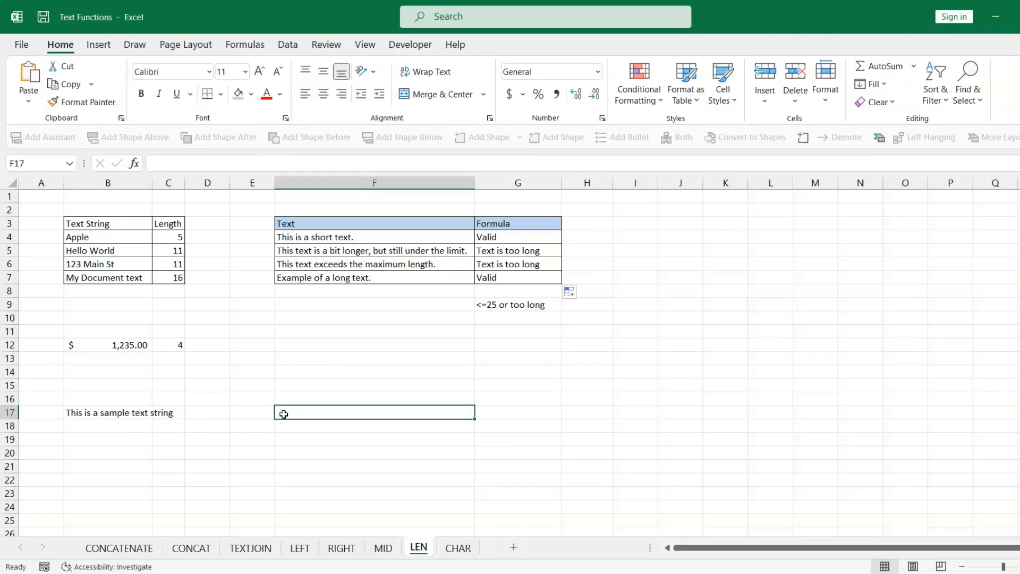
pyautogui.write('=MID(')
pyautogui.press('Left')
pyautogui.press('Left')
pyautogui.press('Left')
pyautogui.press('Left')
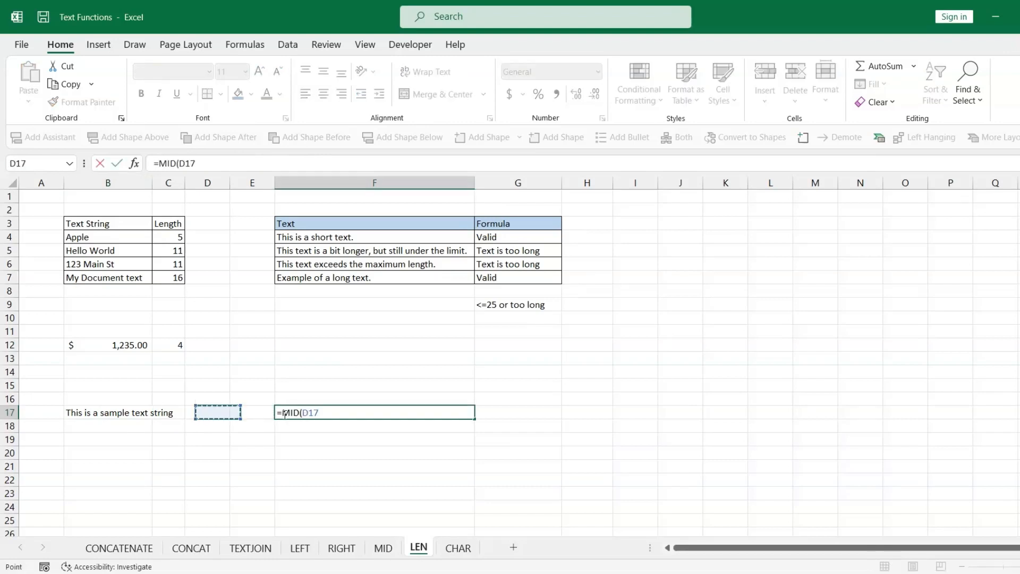
pyautogui.write(',')
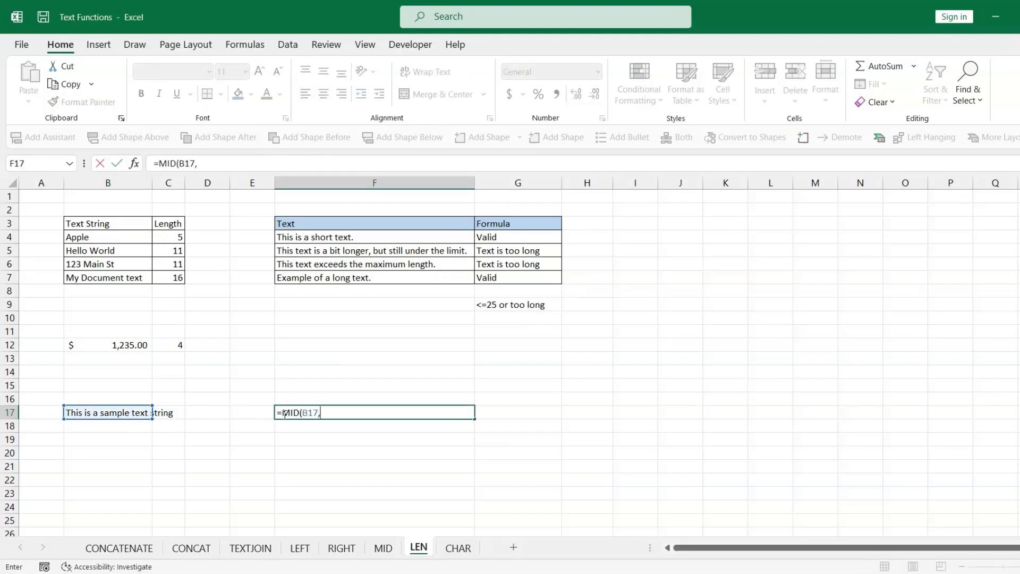
pyautogui.write('5,LEN(')
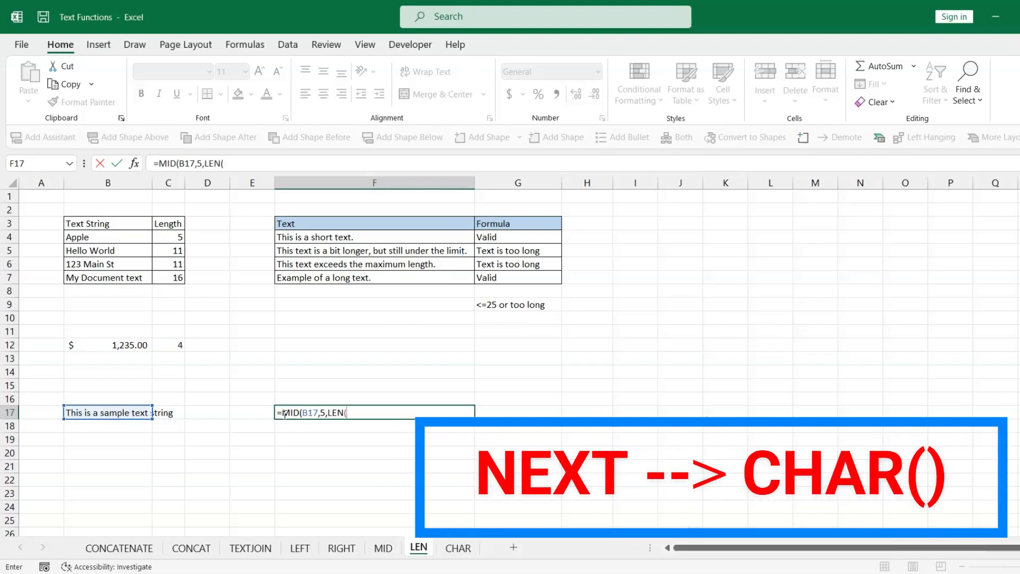
pyautogui.press('Left')
pyautogui.press('Left')
pyautogui.press('Left')
pyautogui.press('Left')
pyautogui.write(')')
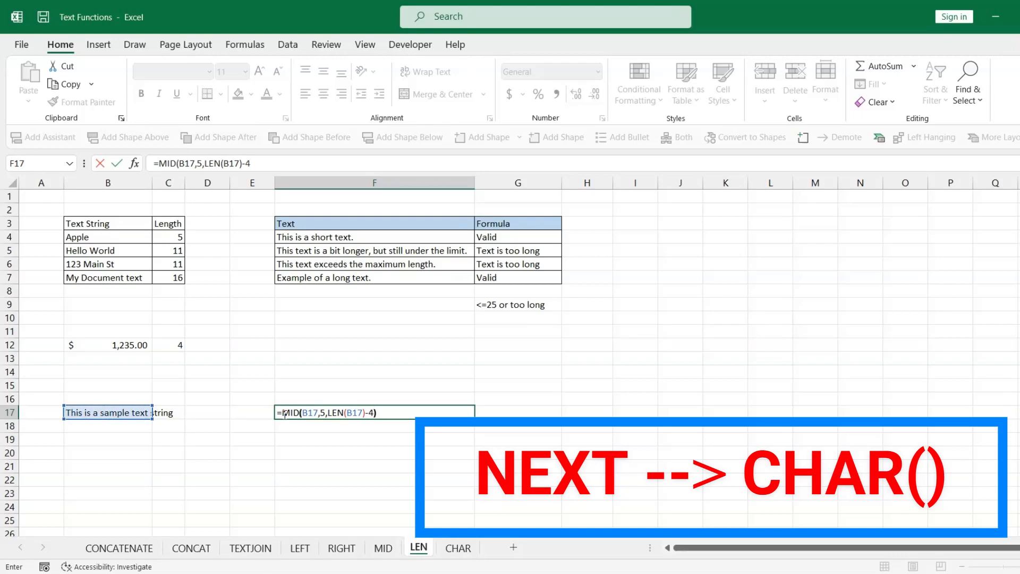
pyautogui.hotkey('ctrl', 'Return')
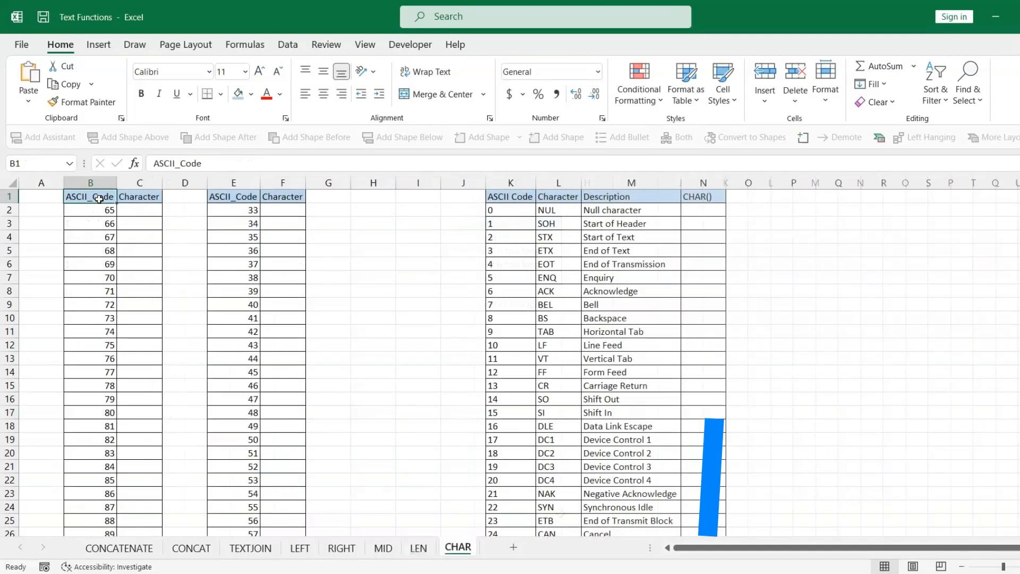
# Step: On the CHAR sheet, enter =CHAR(B2) in C2, fill it down through C27 and review the characters
pyautogui.click(137, 196)
pyautogui.press('Down')
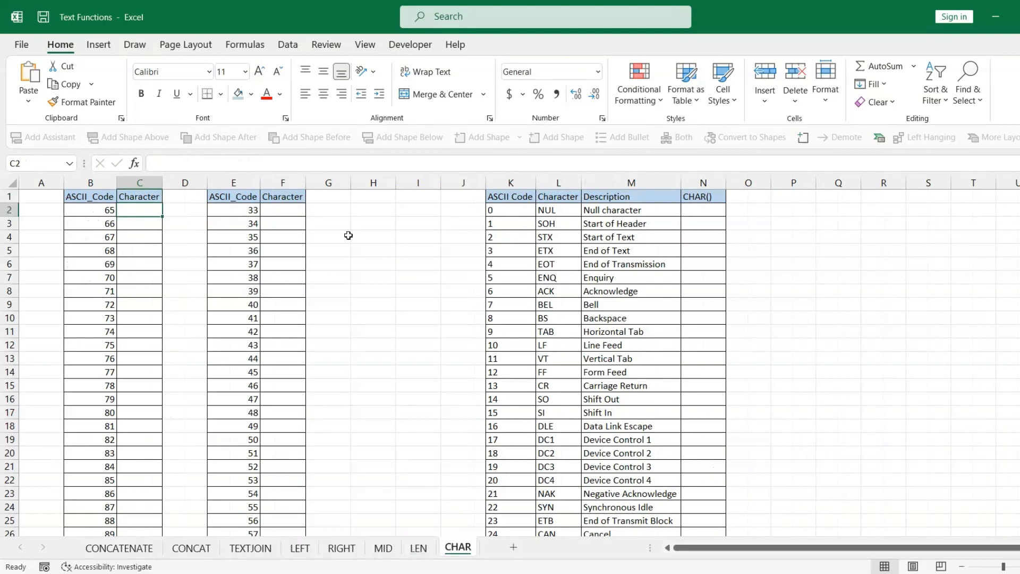
pyautogui.write('=CHAR(')
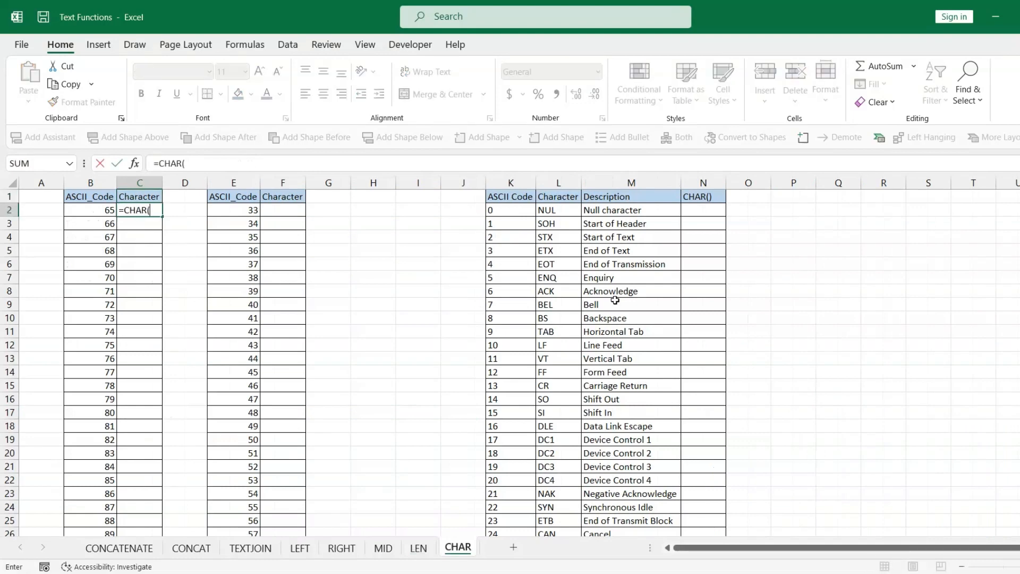
pyautogui.press('Left')
pyautogui.write(')')
pyautogui.press('Return')
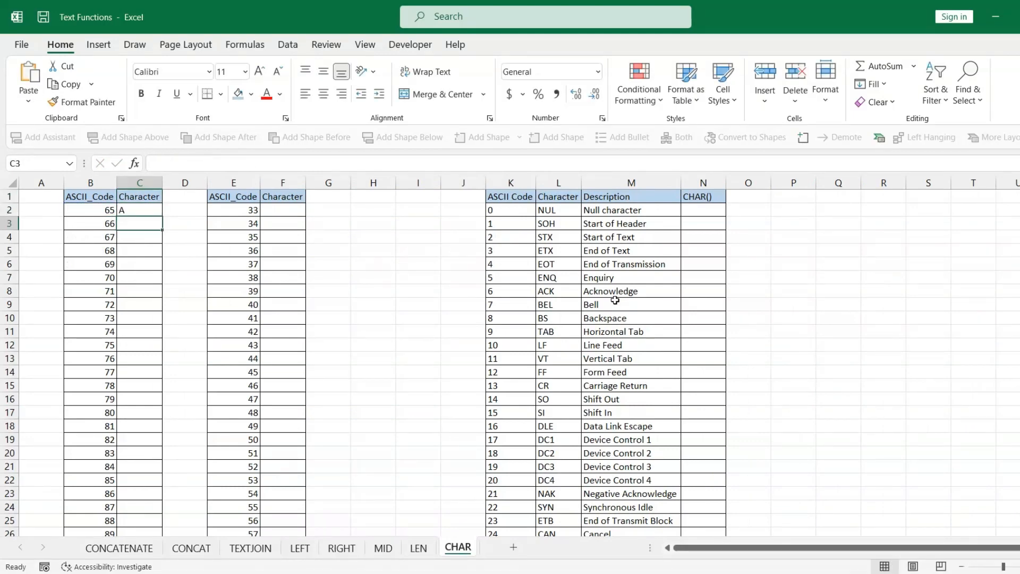
pyautogui.click(154, 211)
pyautogui.doubleClick(162, 217)
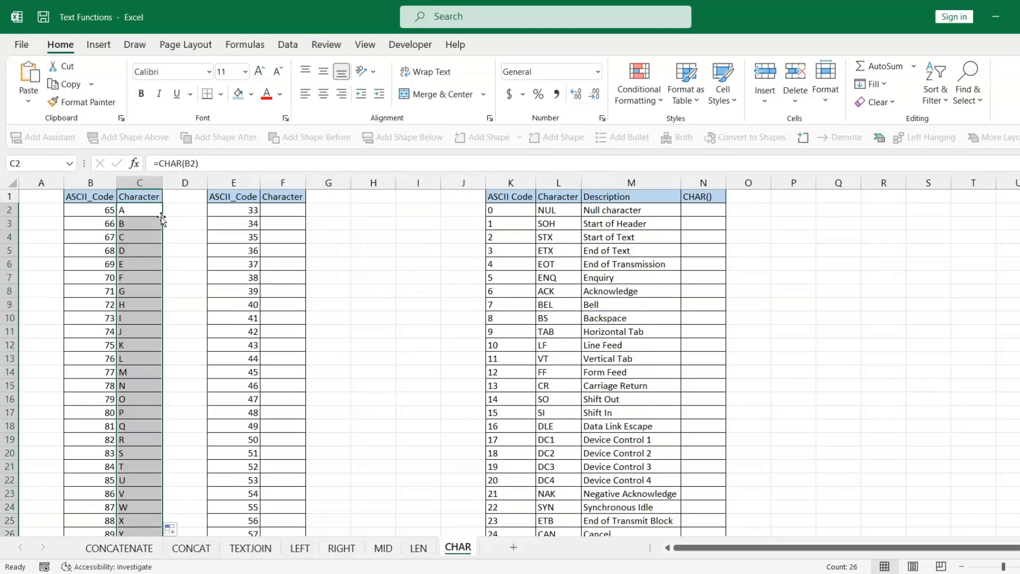
pyautogui.scroll(-4, 161, 244)
pyautogui.scroll(-1, 152, 313)
pyautogui.scroll(2, 141, 356)
pyautogui.moveTo(112, 320); pyautogui.dragTo(140, 318)
pyautogui.scroll(3, 143, 308)
pyautogui.click(101, 209)
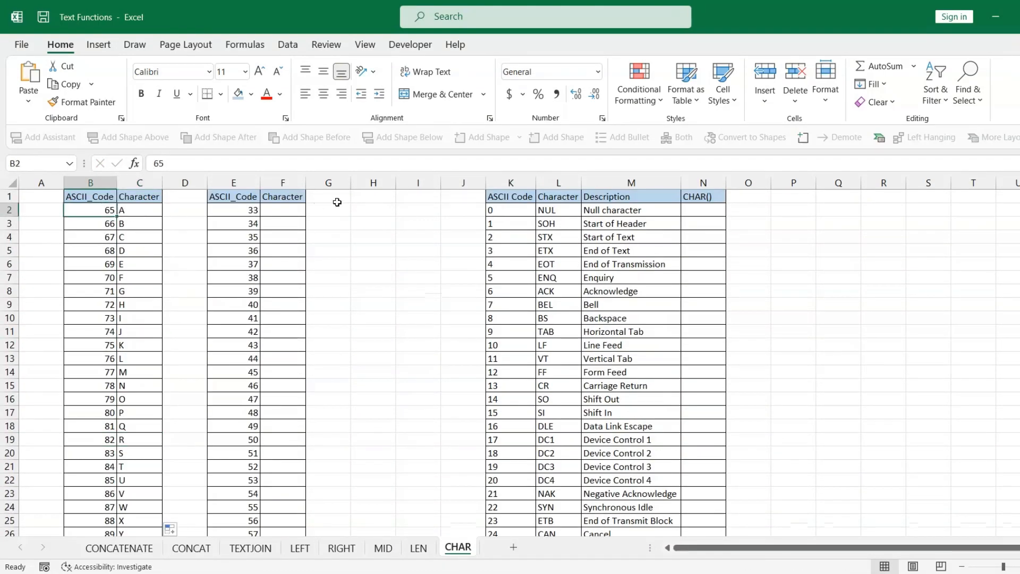
# Step: Enter =CHAR(E2) in F2 to convert the second list of ASCII codes and fill it down through F27
pyautogui.click(285, 209)
pyautogui.write('=')
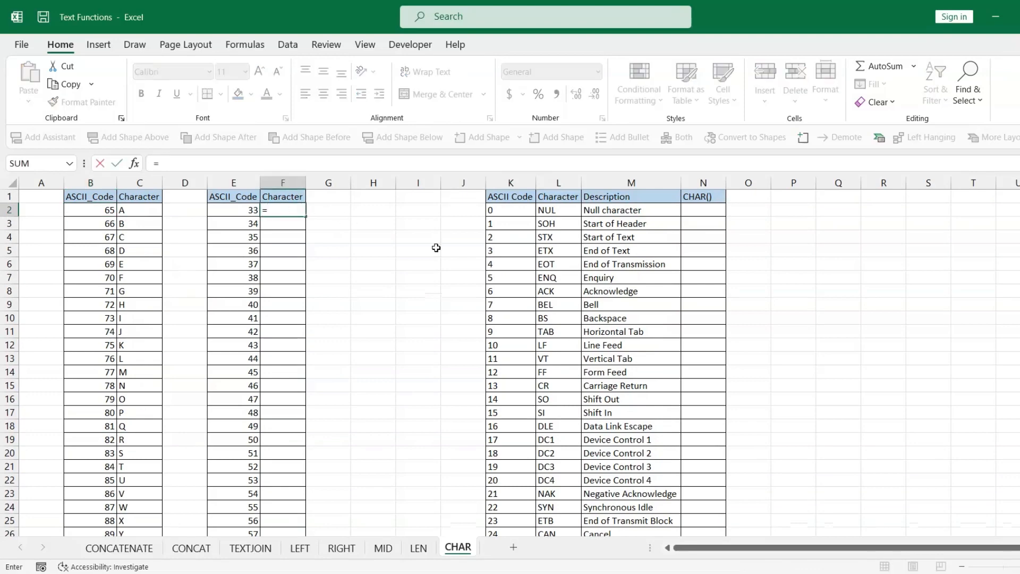
pyautogui.write('CHAR(E2)')
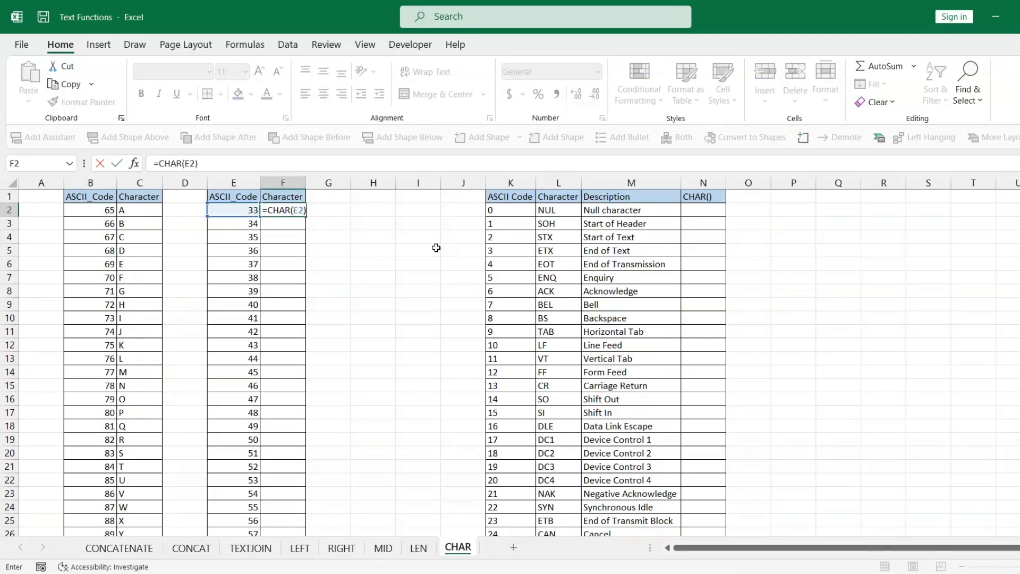
pyautogui.press('Return')
pyautogui.click(279, 212)
pyautogui.doubleClick(312, 220)
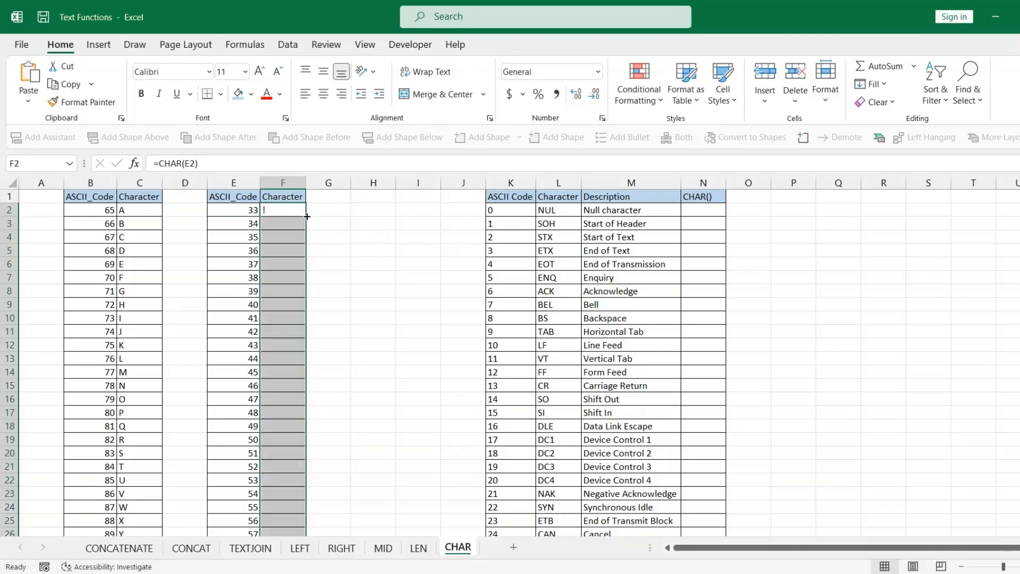
pyautogui.scroll(-5, 306, 247)
pyautogui.scroll(5, 305, 248)
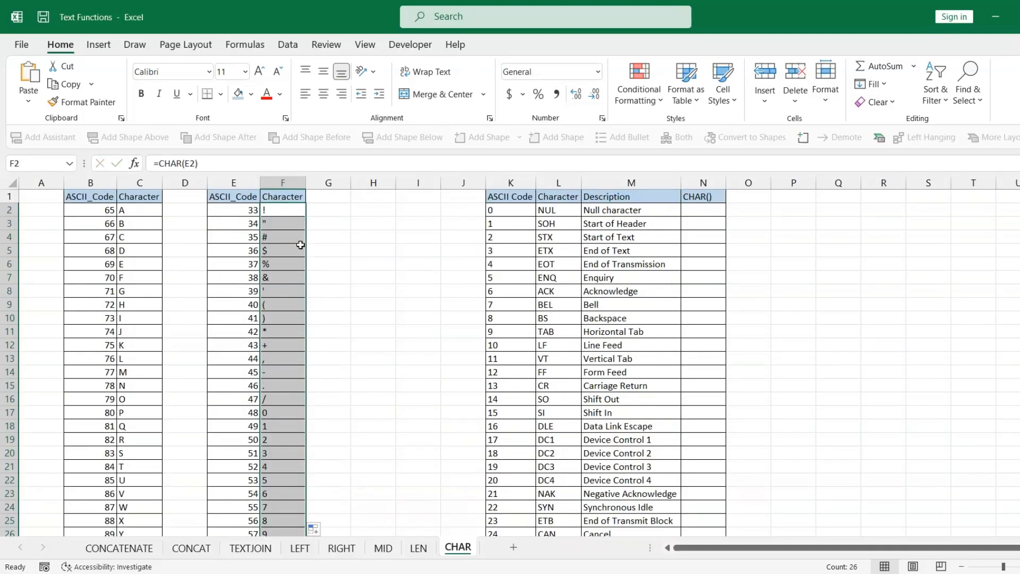
# Step: Compare the symbols in F4 to F6 with their ASCII codes and examine the null character's code, abbreviation and description
pyautogui.click(270, 238)
pyautogui.press('Left')
pyautogui.click(283, 249)
pyautogui.click(250, 250)
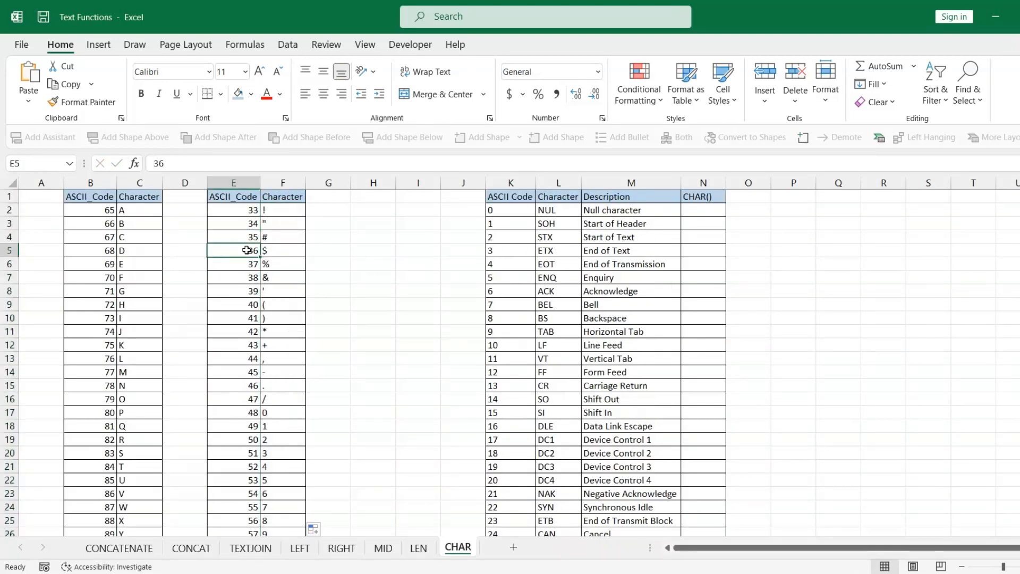
pyautogui.click(273, 263)
pyautogui.click(248, 264)
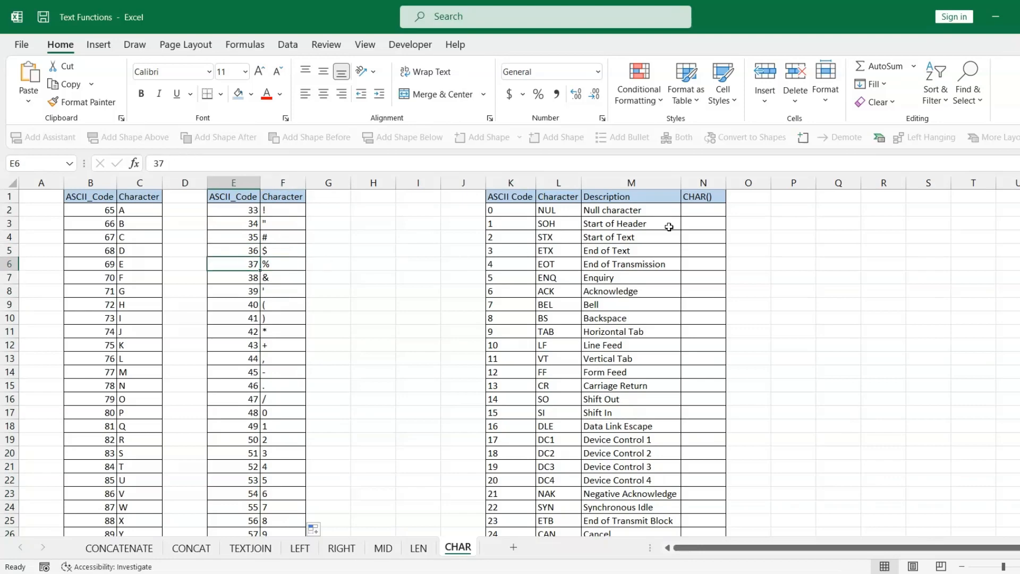
pyautogui.click(488, 211)
pyautogui.click(541, 213)
pyautogui.click(612, 215)
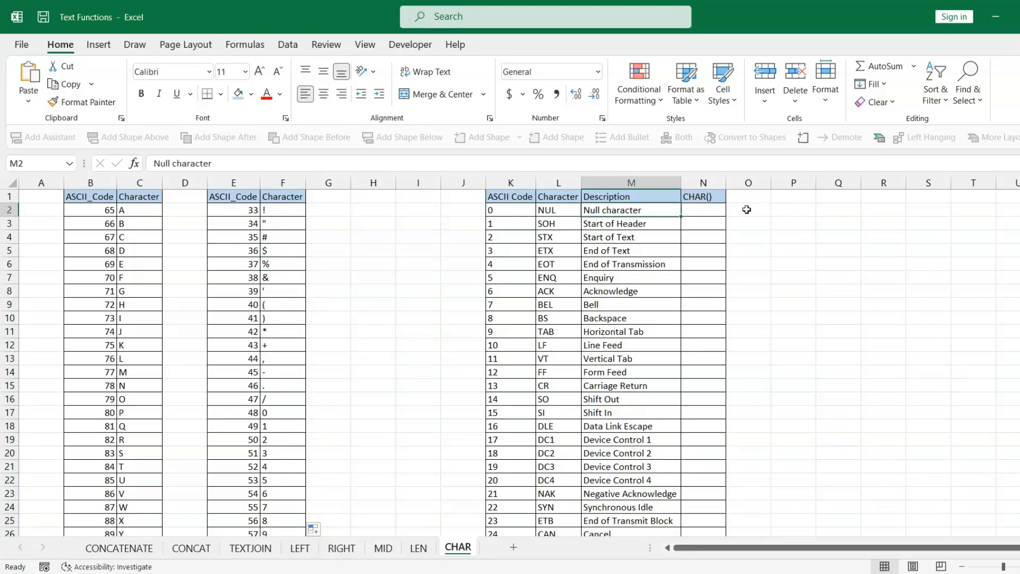
# Step: Enter =CHAR(K2) in N2 to convert the control-character codes and fill it down through N33
pyautogui.click(703, 210)
pyautogui.write('=CHAR(')
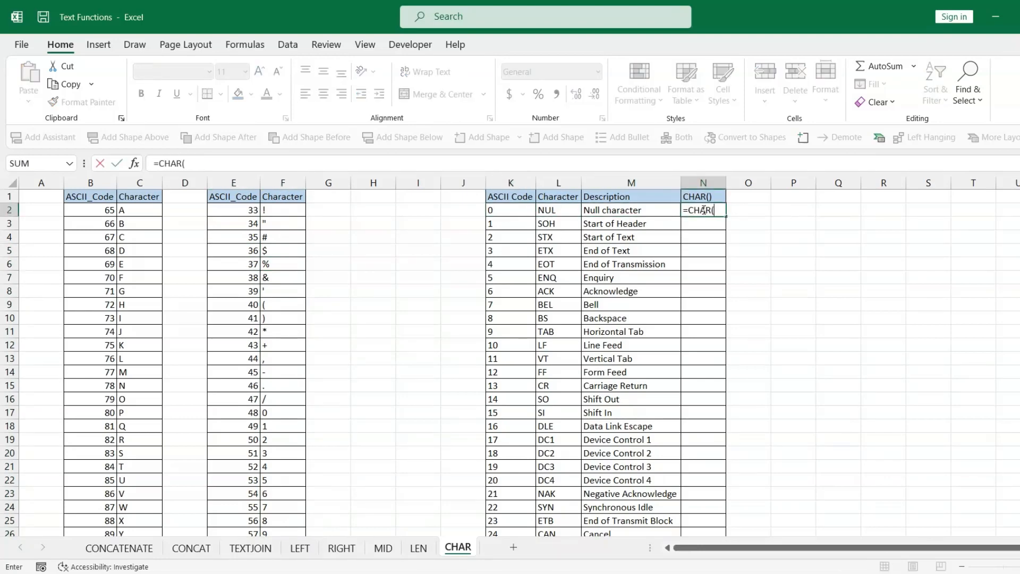
pyautogui.press('Left')
pyautogui.press('Left')
pyautogui.press('Left')
pyautogui.write(')')
pyautogui.press('Return')
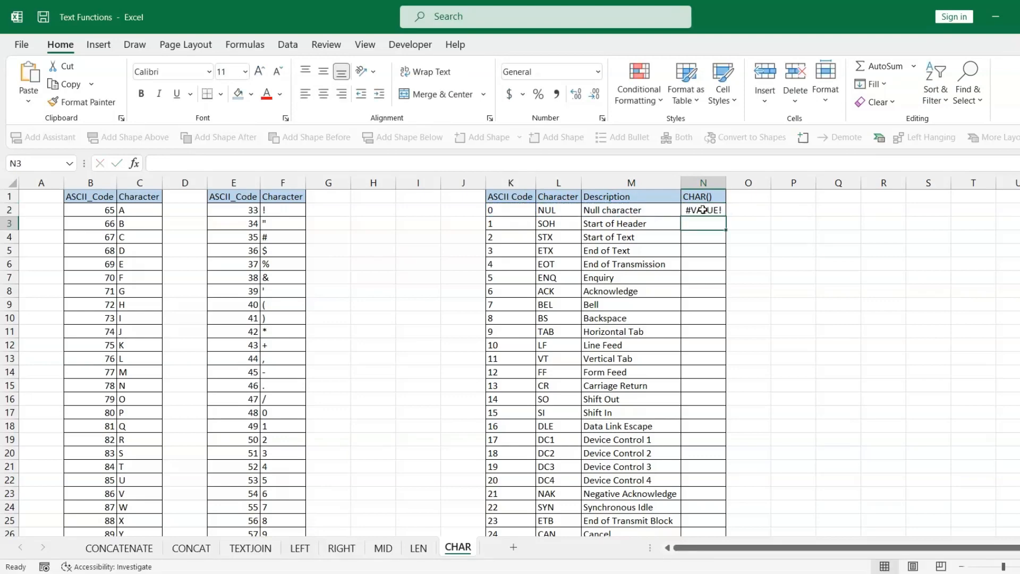
pyautogui.click(703, 210)
pyautogui.doubleClick(727, 216)
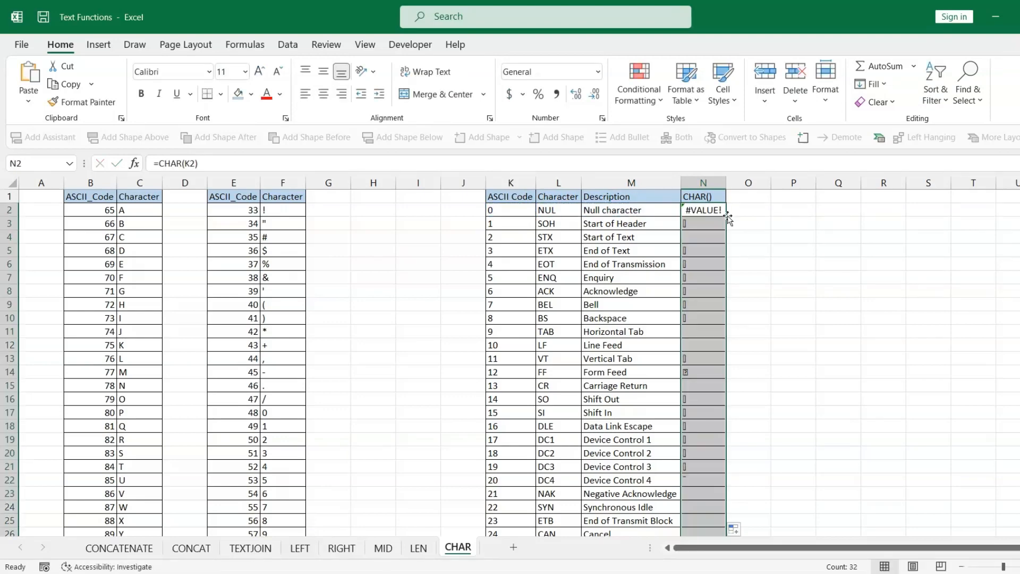
# Step: Compare the NUL, SOH and STX rows with their CHAR results and inspect the formula in N4
pyautogui.click(558, 214)
pyautogui.click(541, 223)
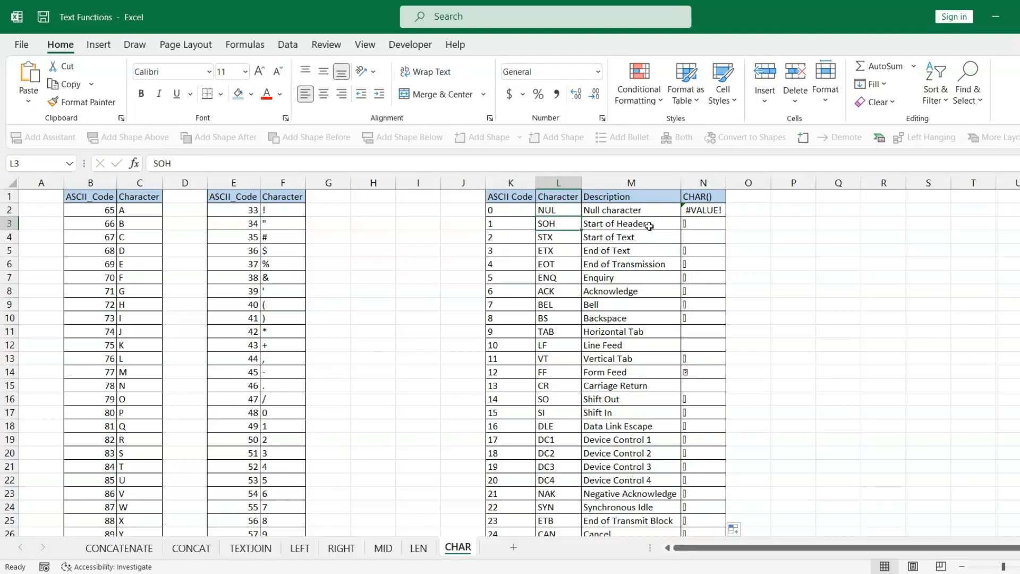
pyautogui.click(691, 224)
pyautogui.click(558, 242)
pyautogui.click(686, 238)
pyautogui.doubleClick(685, 238)
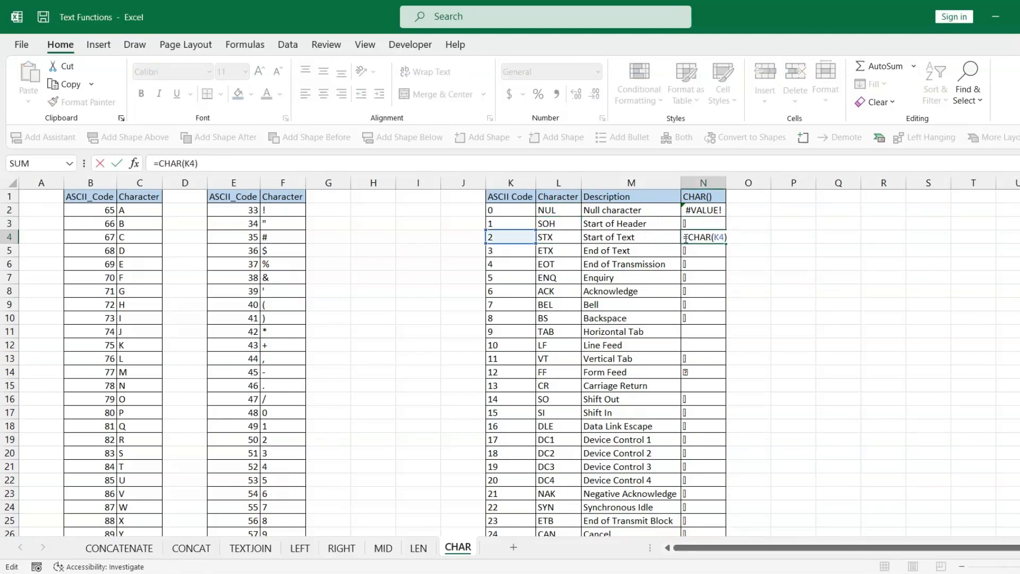
pyautogui.press('Return')
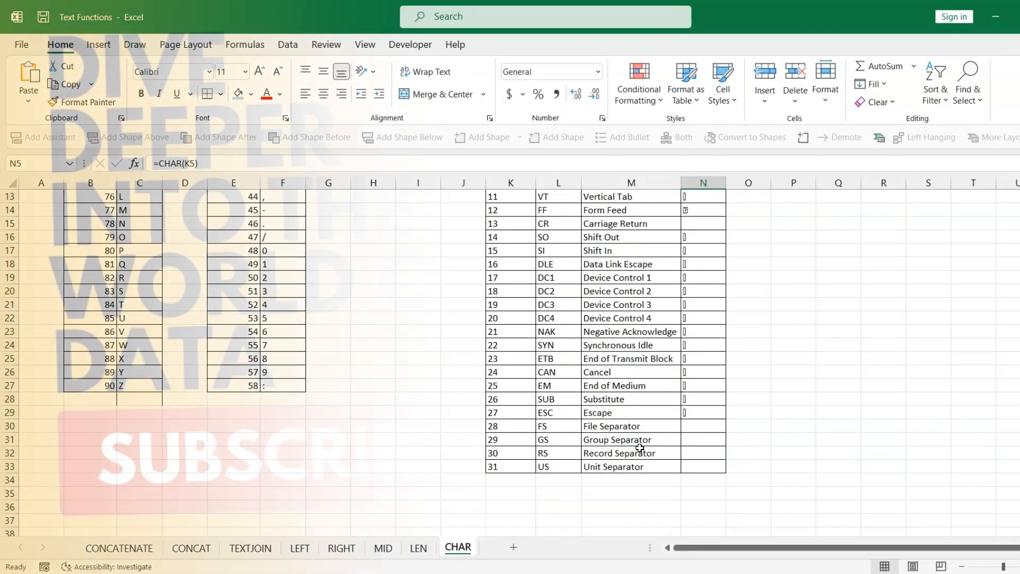